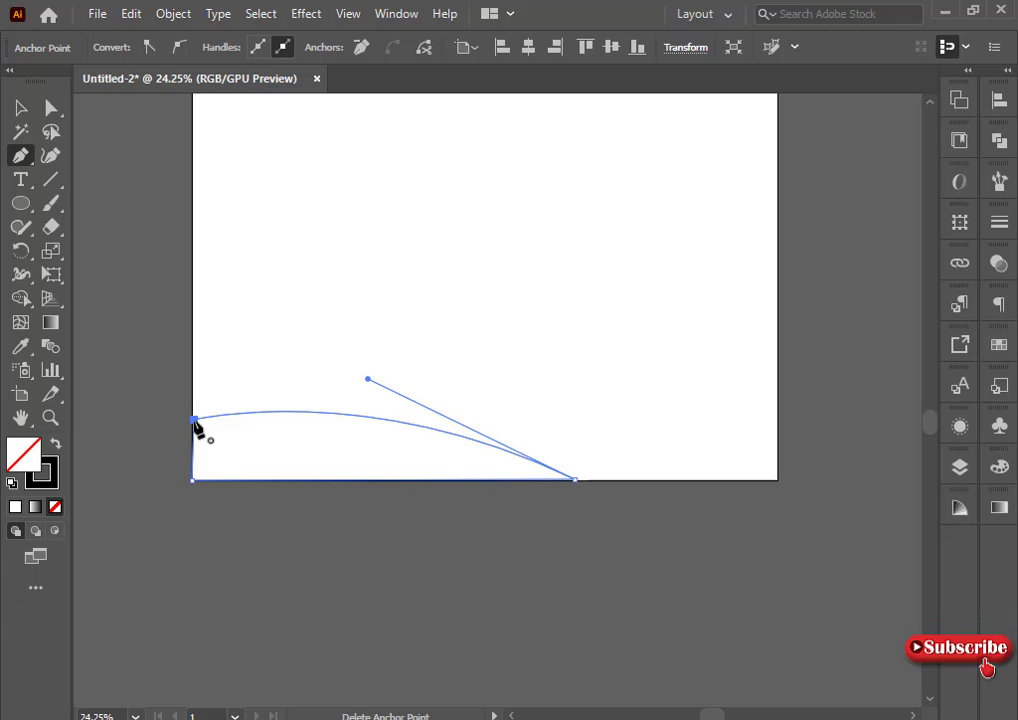
Step: Draw a closed hill shape with the Pen tool along the artboard's lower right, its curved crest meeting the front left hill
{"action": "left_click", "coordinate": [230, 316]}
{"action": "key", "text": "ctrl+z"}
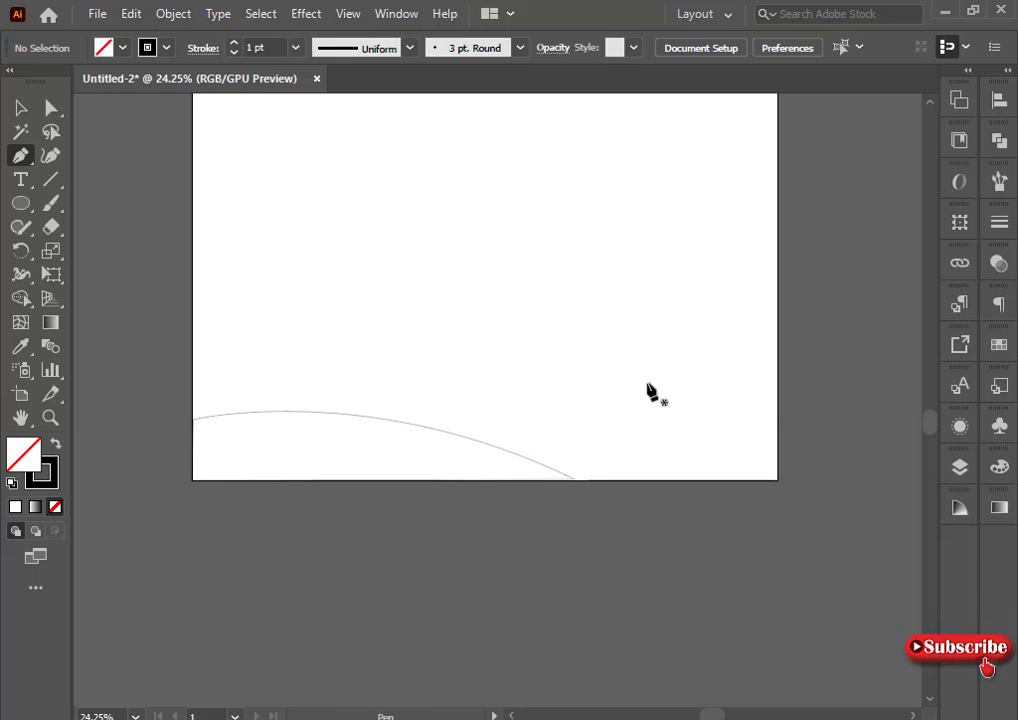
{"action": "left_click", "coordinate": [777, 404]}
{"action": "left_click_drag", "start_coordinate": [500, 448], "coordinate": [390, 510]}
{"action": "left_click", "coordinate": [499, 448]}
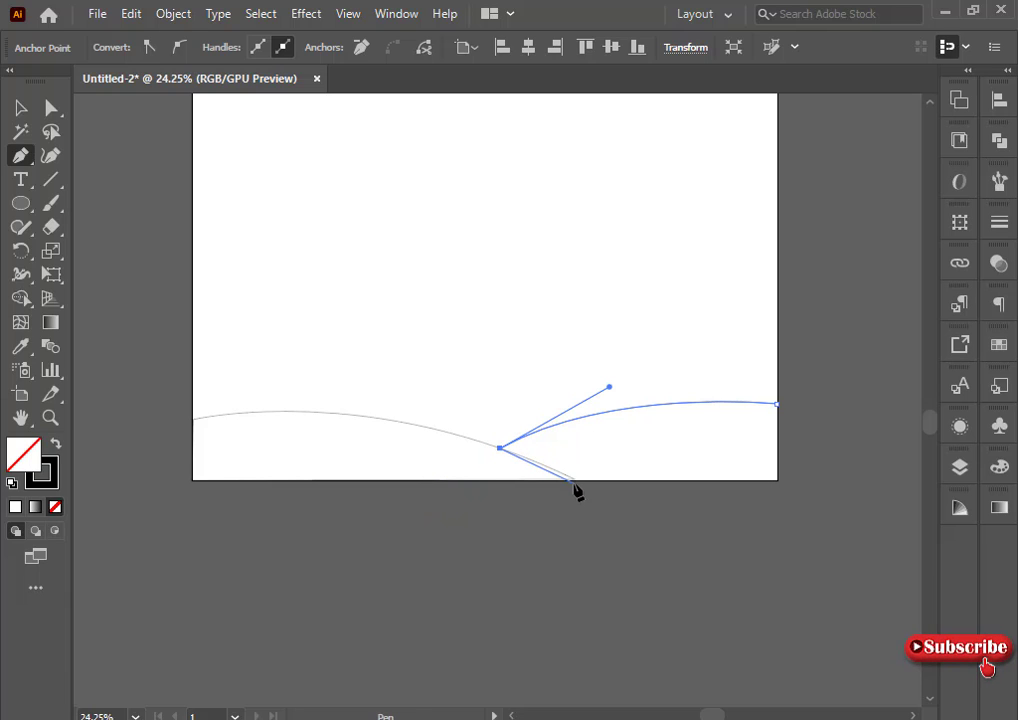
{"action": "left_click", "coordinate": [576, 481]}
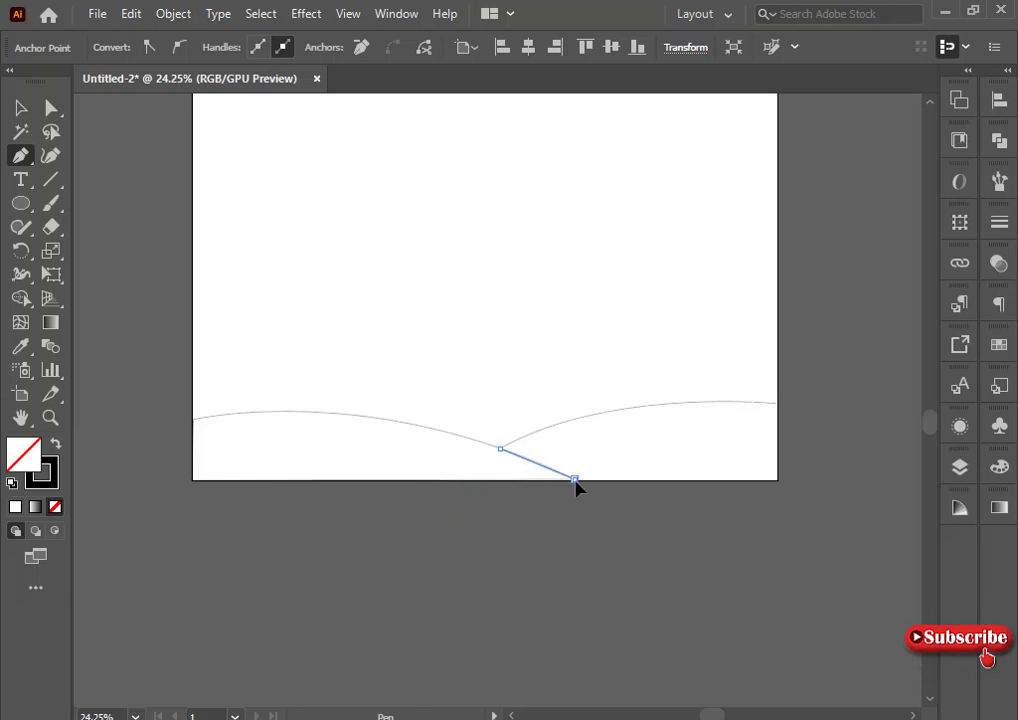
{"action": "left_click", "coordinate": [778, 480]}
{"action": "left_click", "coordinate": [778, 404]}
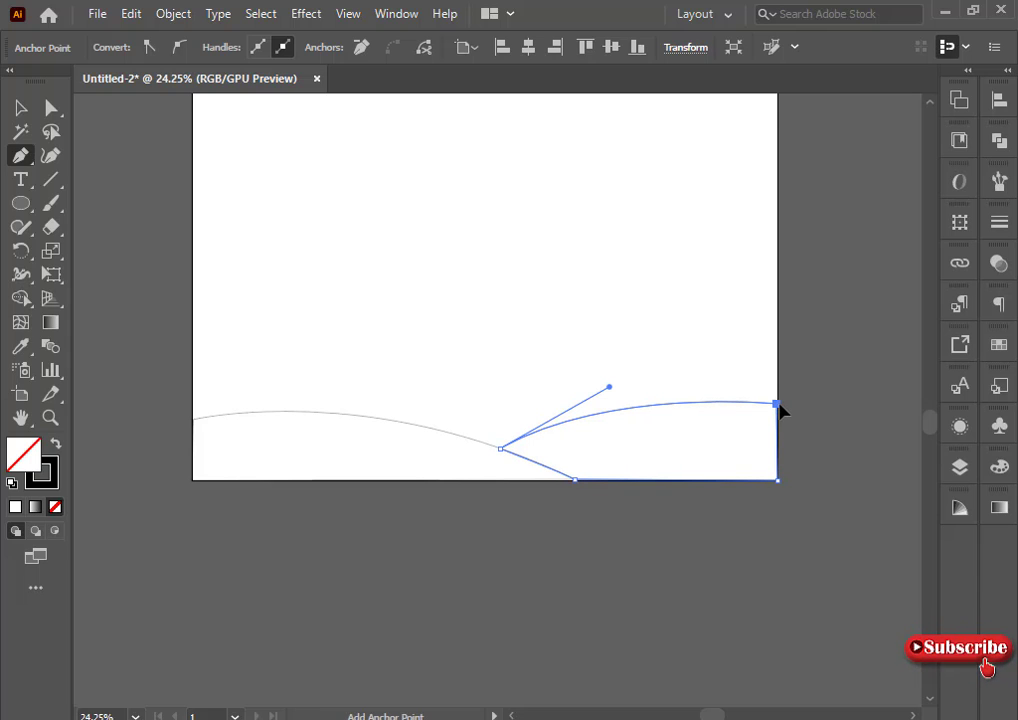
{"action": "left_click", "coordinate": [489, 313], "text": "ctrl"}
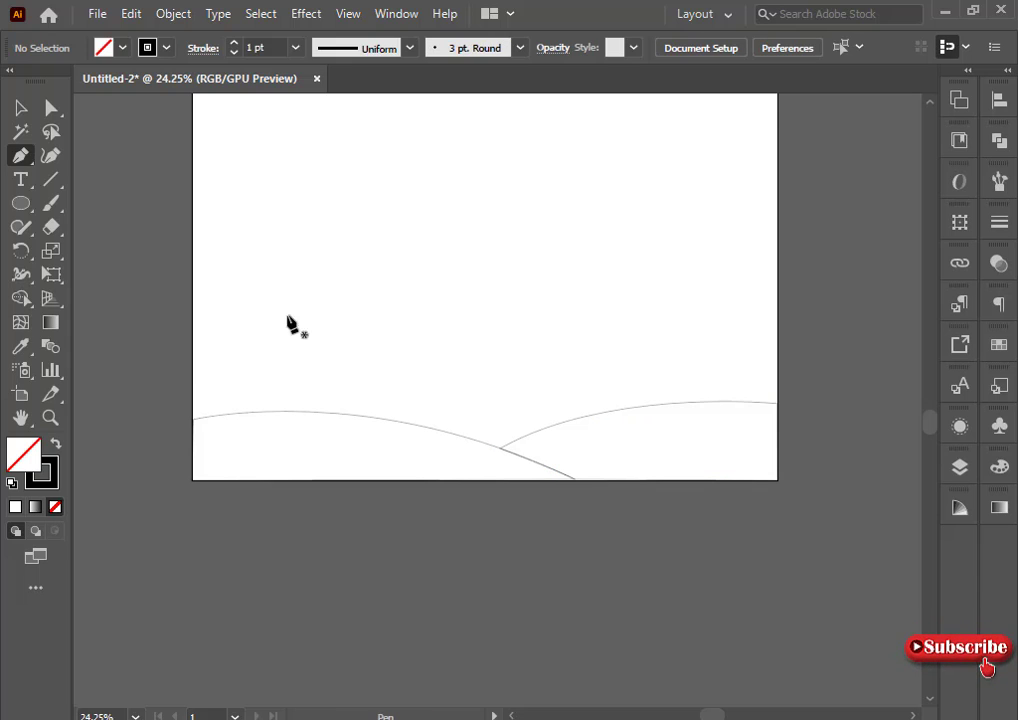
Step: Draw a second closed hill behind the front left one, from the artboard's left edge to the right hill's crest
{"action": "left_click", "coordinate": [194, 365]}
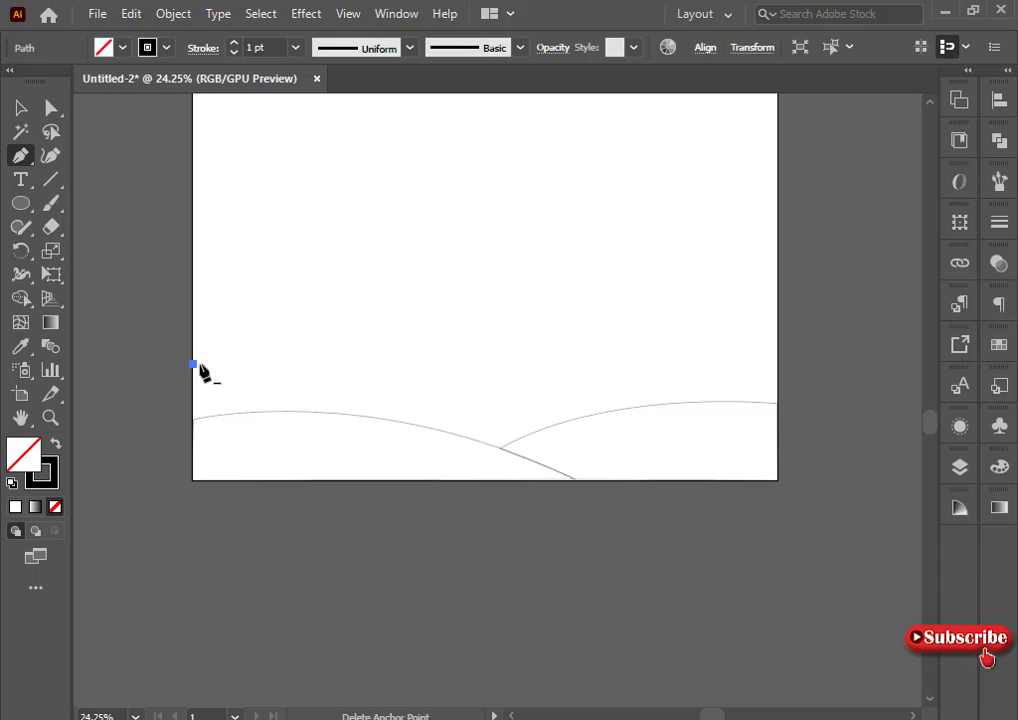
{"action": "left_click_drag", "start_coordinate": [546, 430], "coordinate": [656, 506]}
{"action": "left_click", "coordinate": [546, 430]}
{"action": "left_click", "coordinate": [500, 448]}
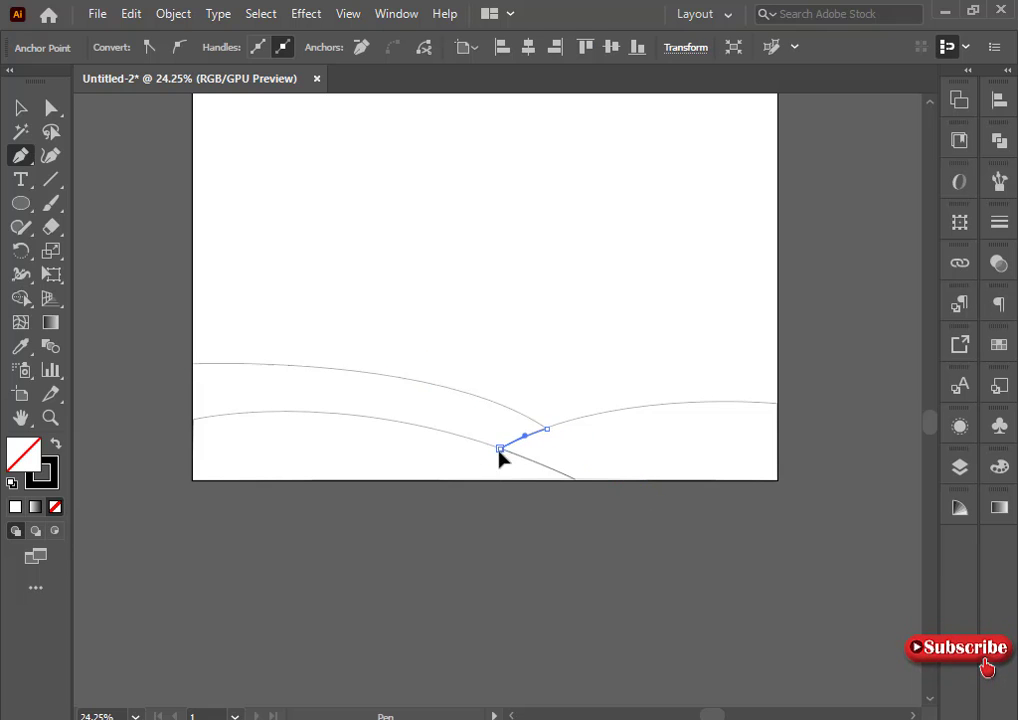
{"action": "left_click_drag", "start_coordinate": [193, 420], "coordinate": [130, 448]}
{"action": "left_click", "coordinate": [277, 420]}
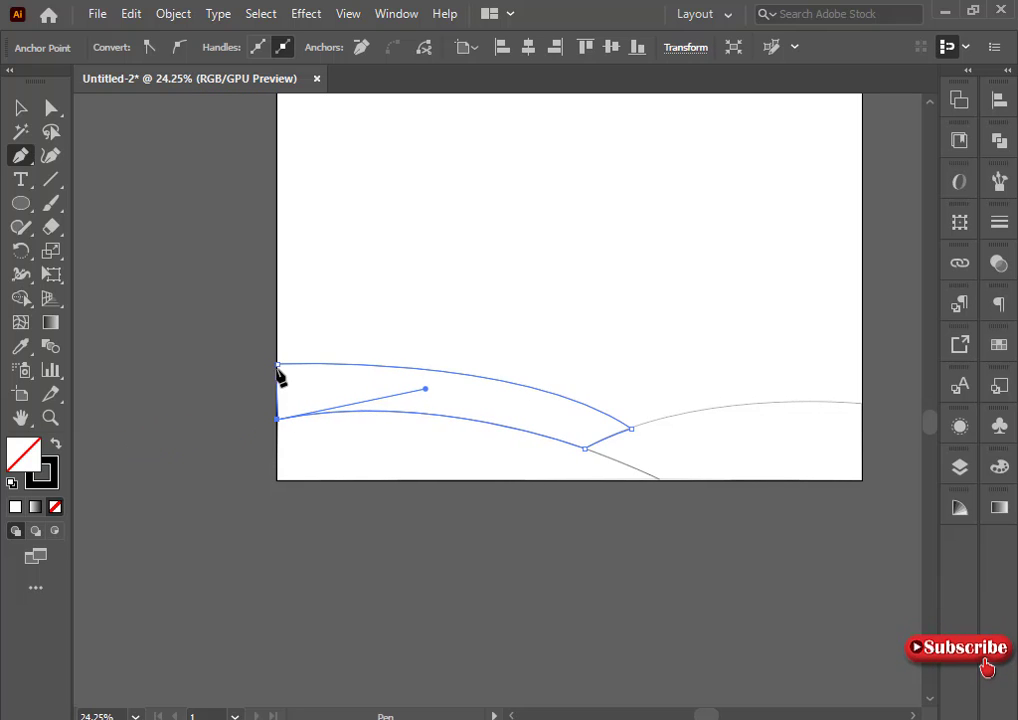
{"action": "left_click", "coordinate": [277, 365]}
{"action": "left_click", "coordinate": [321, 476], "text": "ctrl"}
Step: Draw a closed hill behind the front right one, from the rear left hill's crest to the artboard's right edge
{"action": "left_click_drag", "start_coordinate": [529, 470], "coordinate": [388, 520]}
{"action": "left_click", "coordinate": [392, 432]}
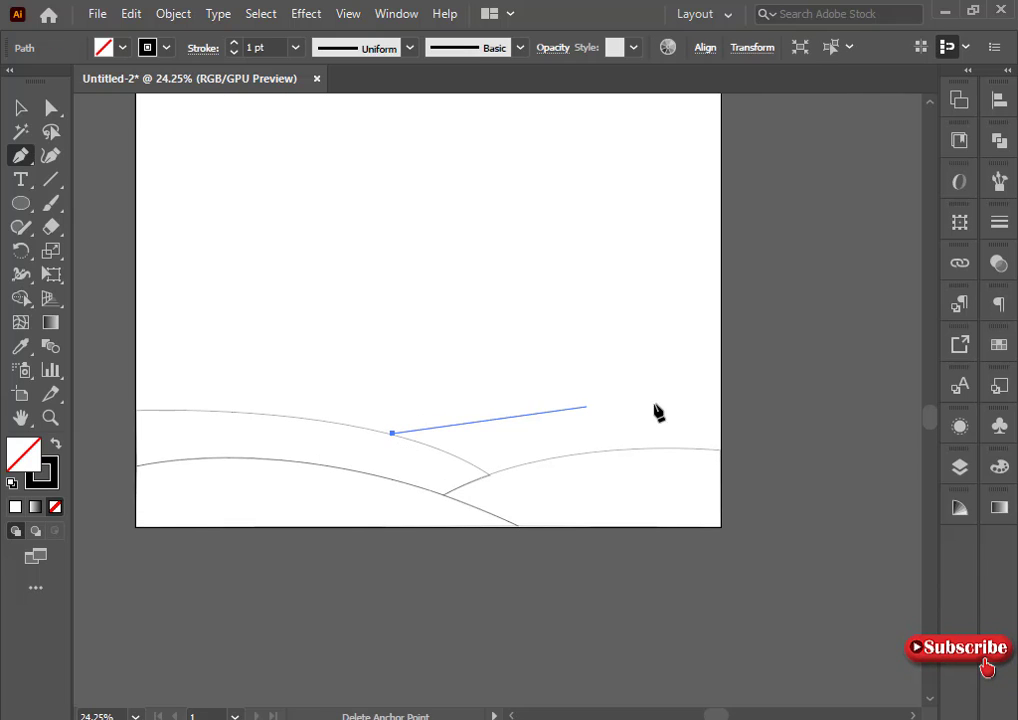
{"action": "left_click_drag", "start_coordinate": [720, 389], "coordinate": [861, 421]}
{"action": "left_click", "coordinate": [719, 391]}
{"action": "left_click", "coordinate": [720, 449]}
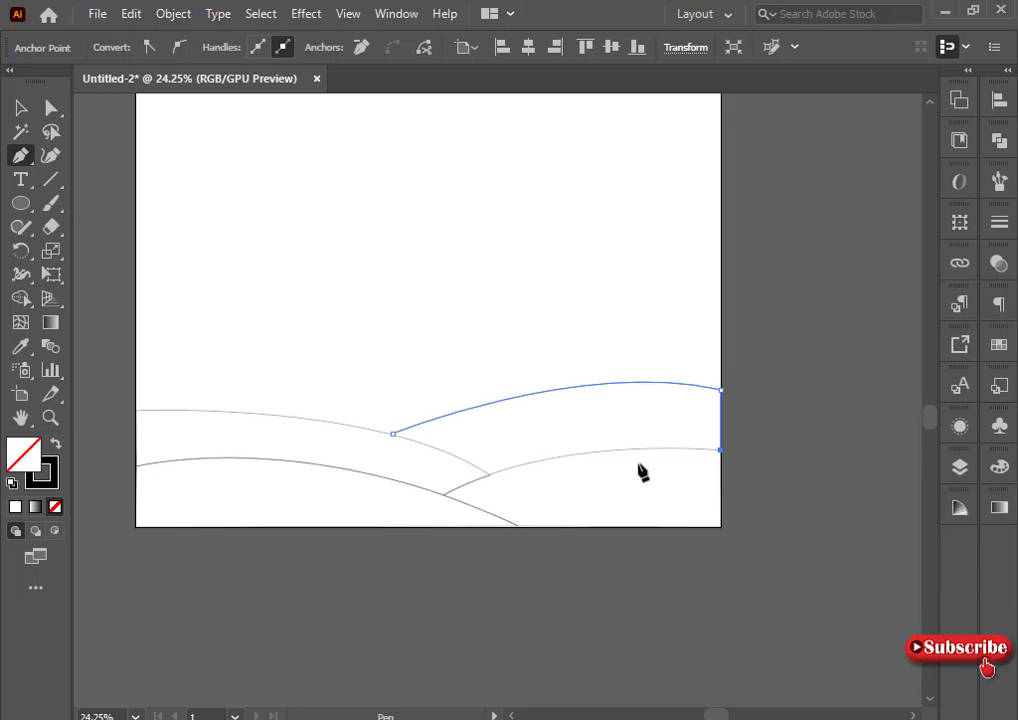
{"action": "left_click_drag", "start_coordinate": [490, 476], "coordinate": [398, 512]}
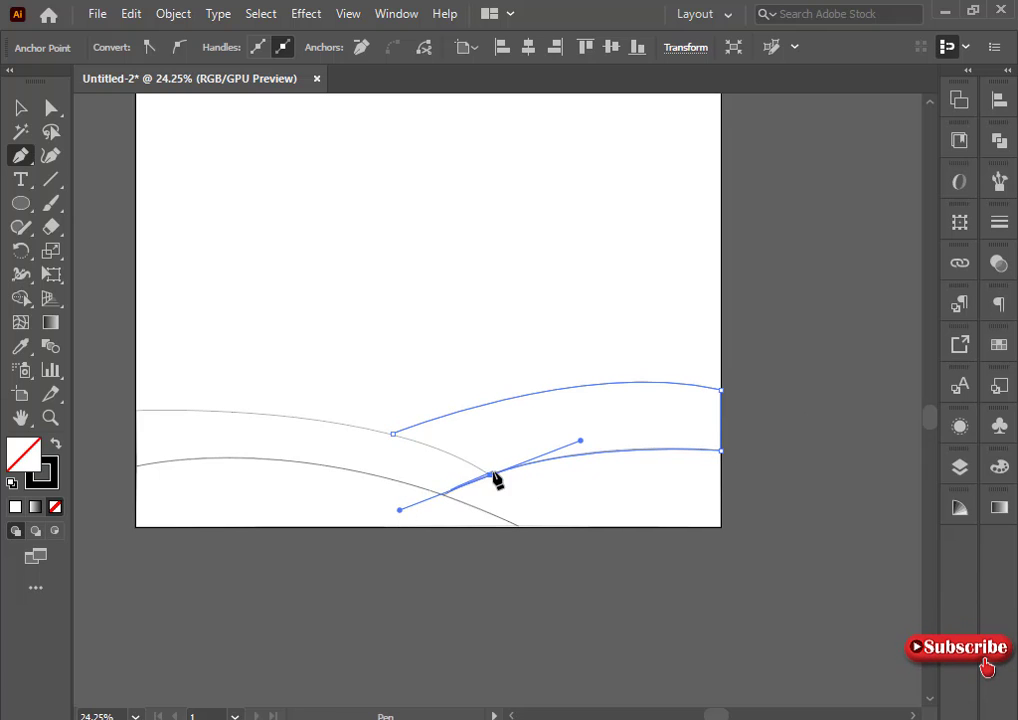
{"action": "left_click", "coordinate": [490, 475]}
{"action": "left_click", "coordinate": [393, 433]}
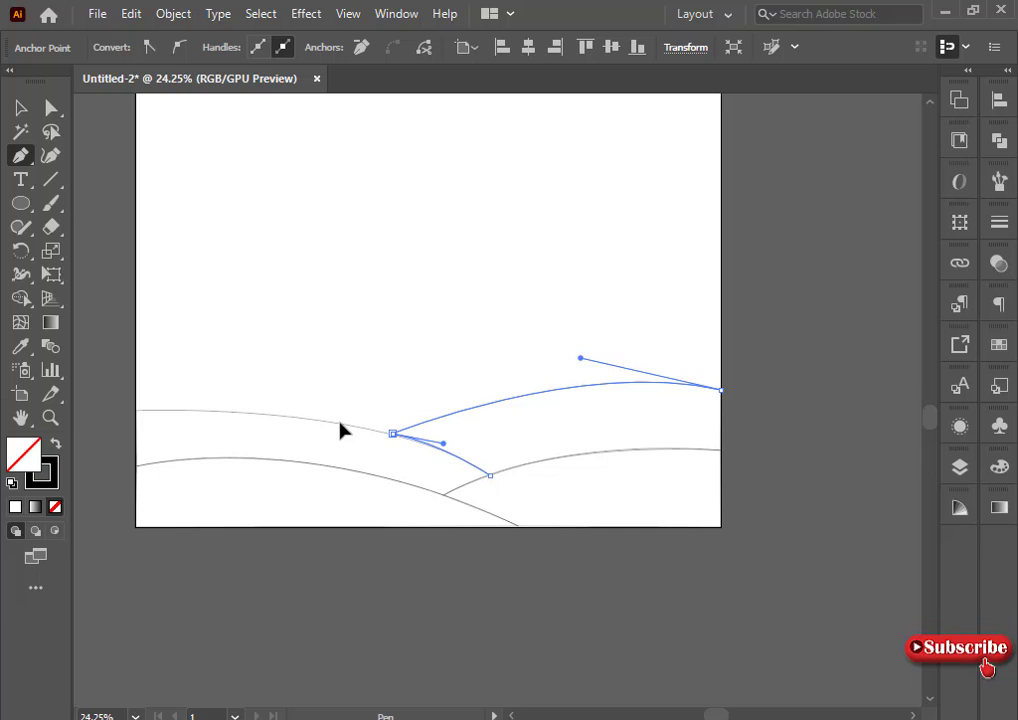
{"action": "left_click", "coordinate": [341, 427], "text": "ctrl"}
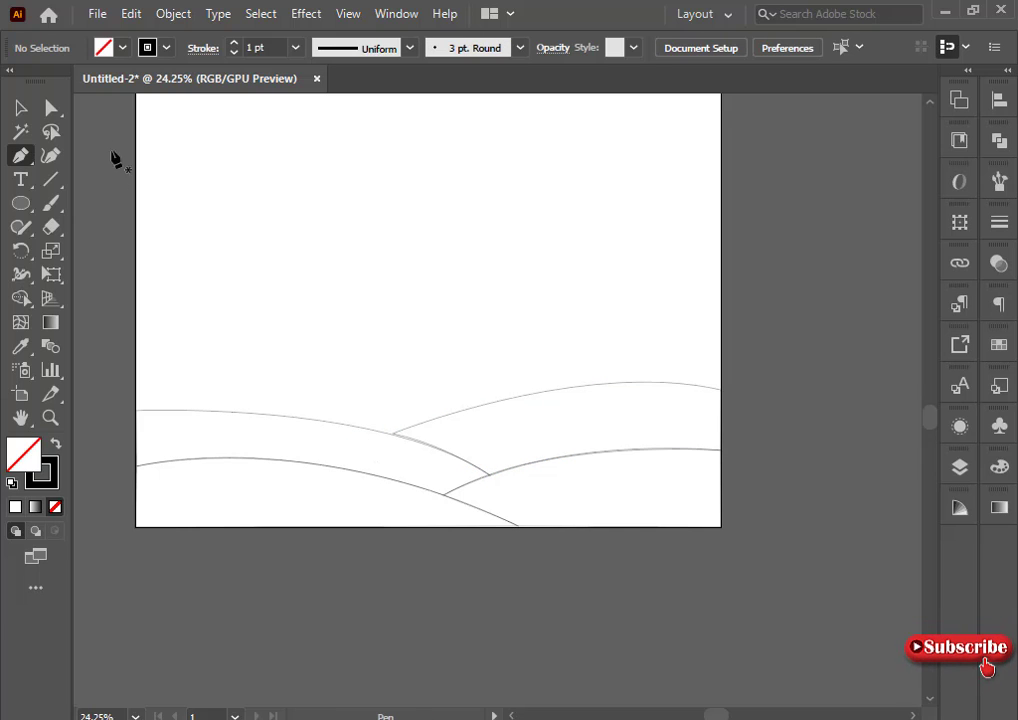
Step: Adjust the rear right hill's left corner anchor so its edge follows the rear left hill's curve
{"action": "left_click", "coordinate": [51, 107]}
{"action": "left_click", "coordinate": [396, 440]}
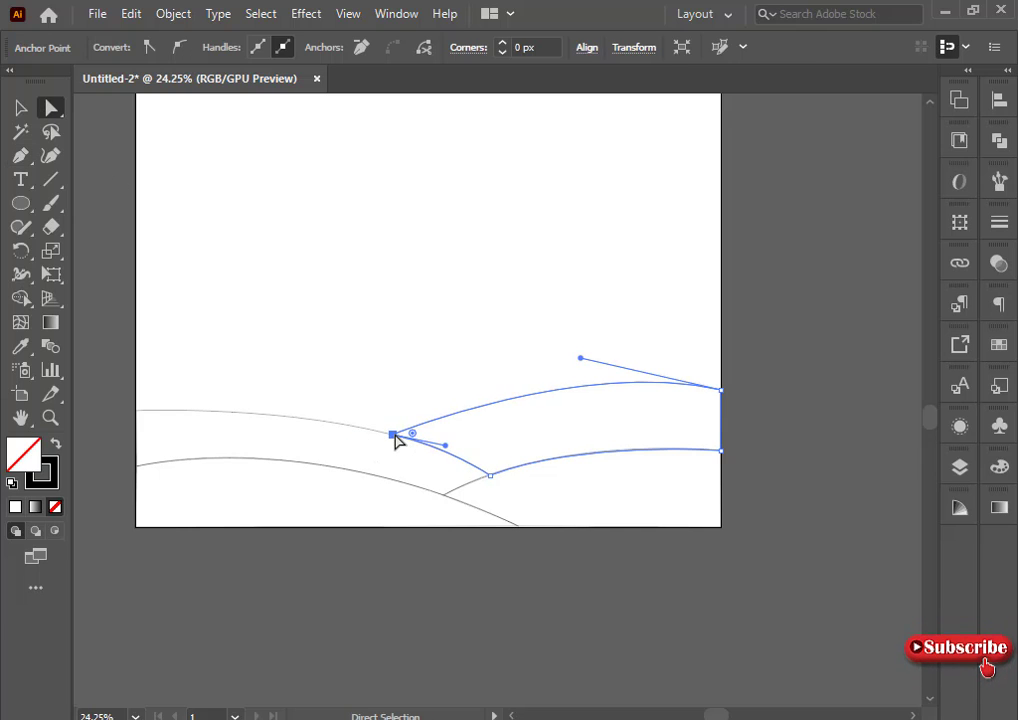
{"action": "left_click", "coordinate": [316, 332]}
{"action": "left_click", "coordinate": [20, 107]}
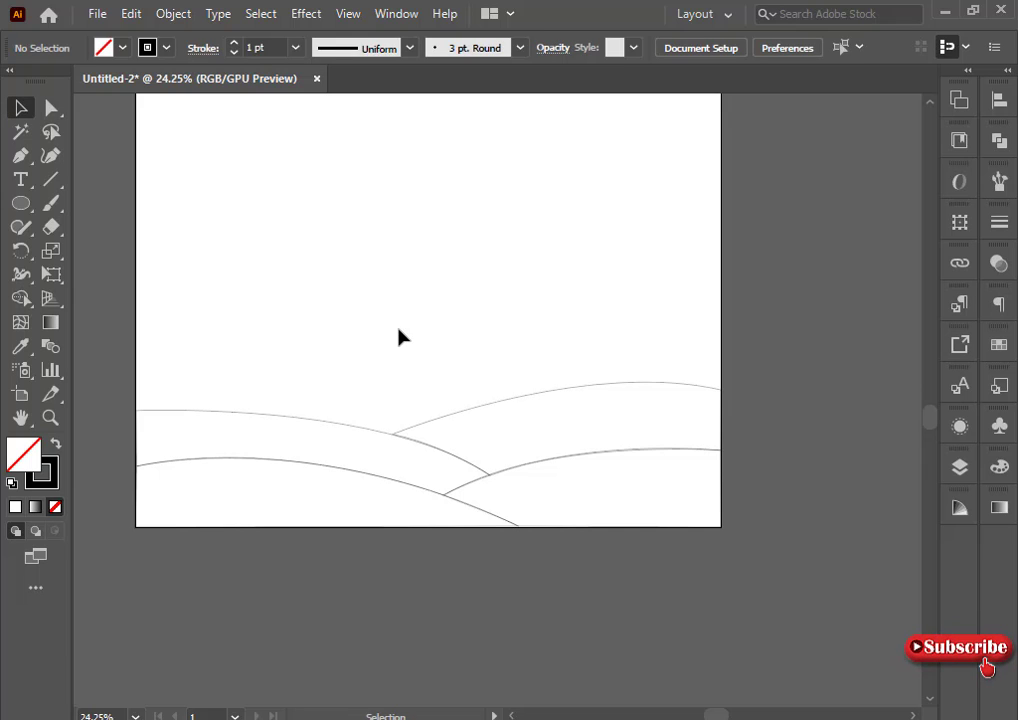
Step: Draw a tall, closed, pointed mountain with curved sides standing on the rear left hill's crest
{"action": "scroll", "coordinate": [400, 336], "scroll_direction": "up", "scroll_amount": 3}
{"action": "scroll", "coordinate": [400, 340], "scroll_direction": "up", "scroll_amount": 1}
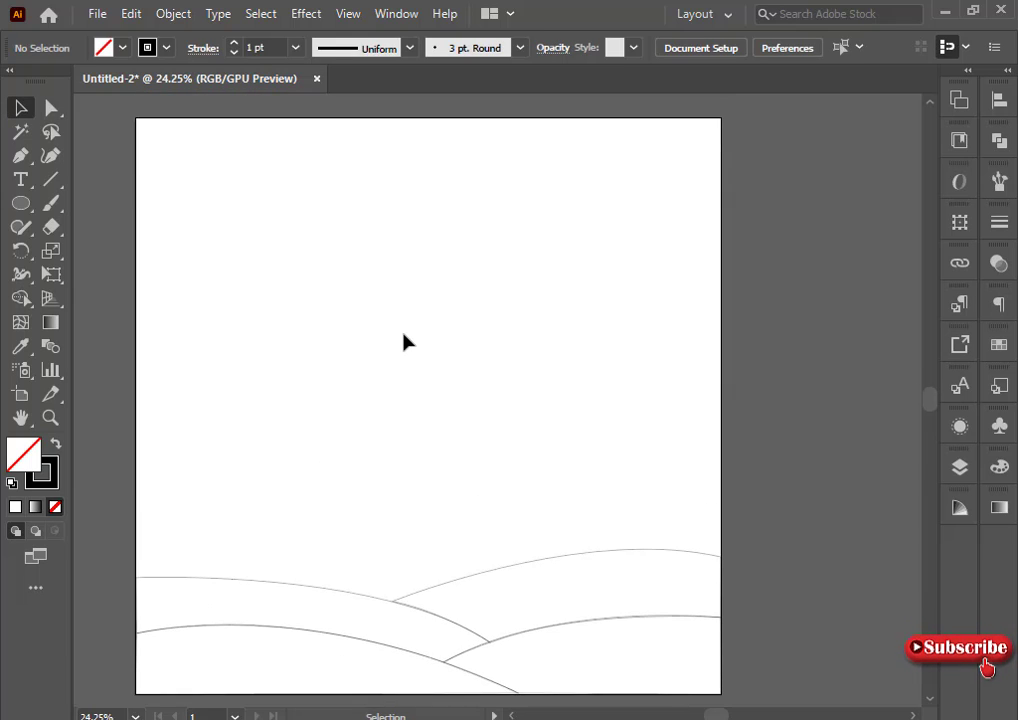
{"action": "left_click", "coordinate": [20, 155]}
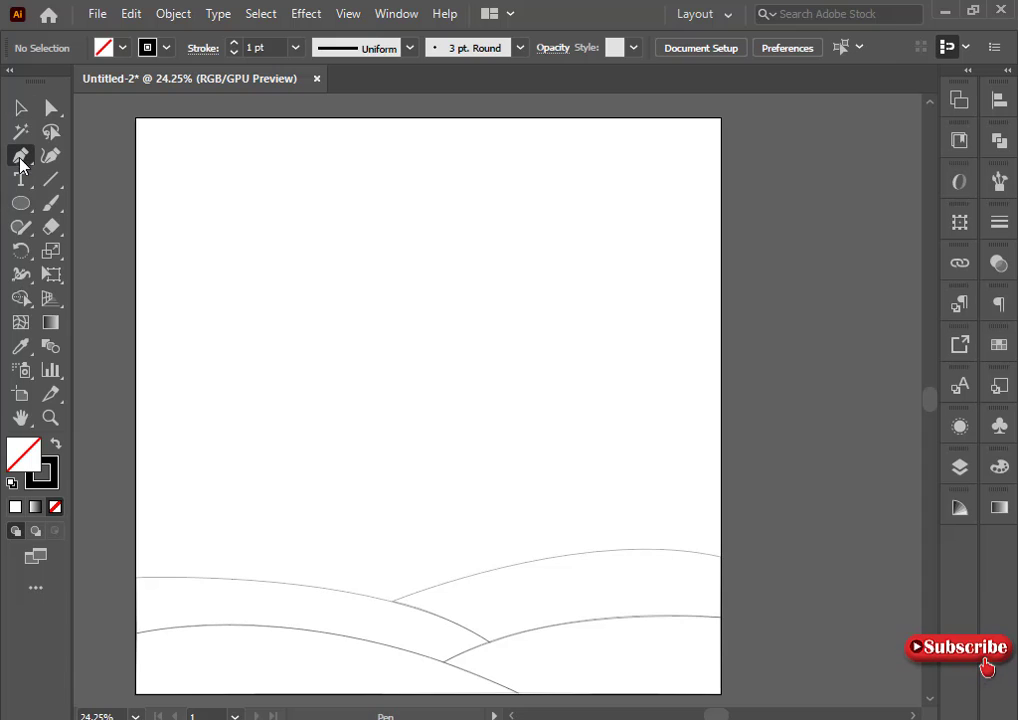
{"action": "left_click", "coordinate": [200, 578]}
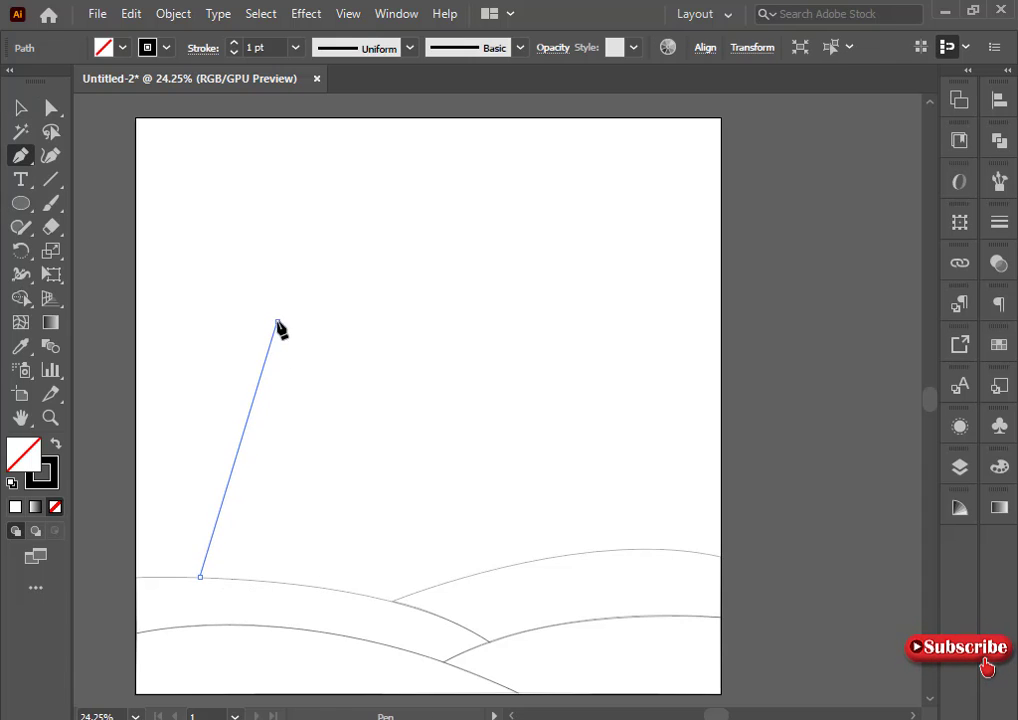
{"action": "left_click_drag", "start_coordinate": [278, 322], "coordinate": [293, 239]}
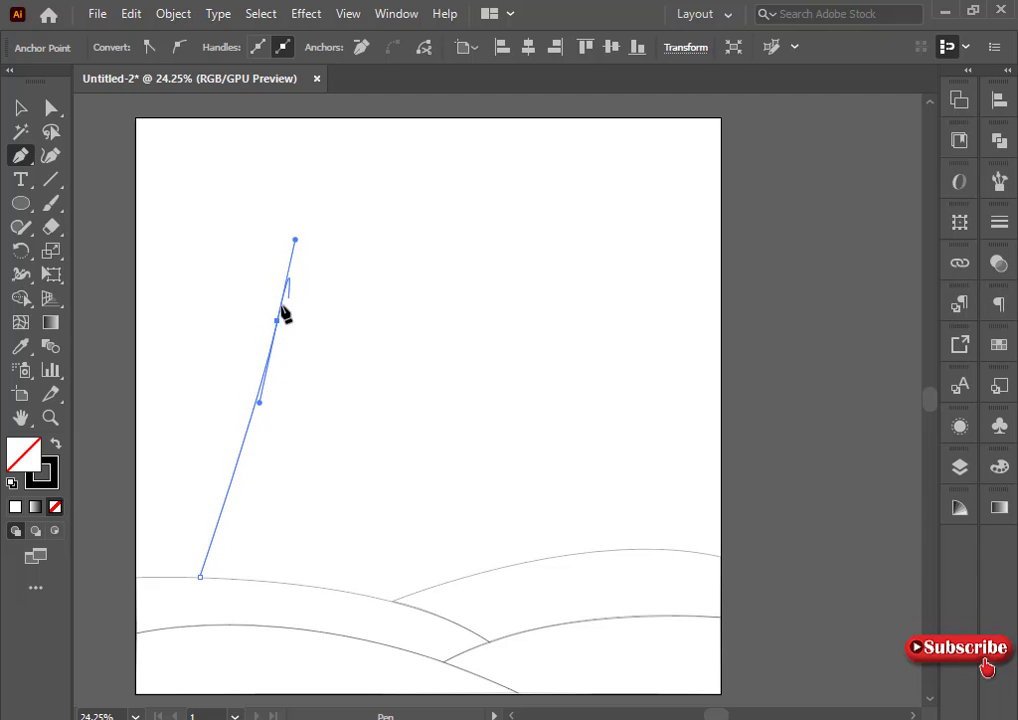
{"action": "left_click", "coordinate": [277, 322]}
{"action": "left_click_drag", "start_coordinate": [375, 598], "coordinate": [432, 698]}
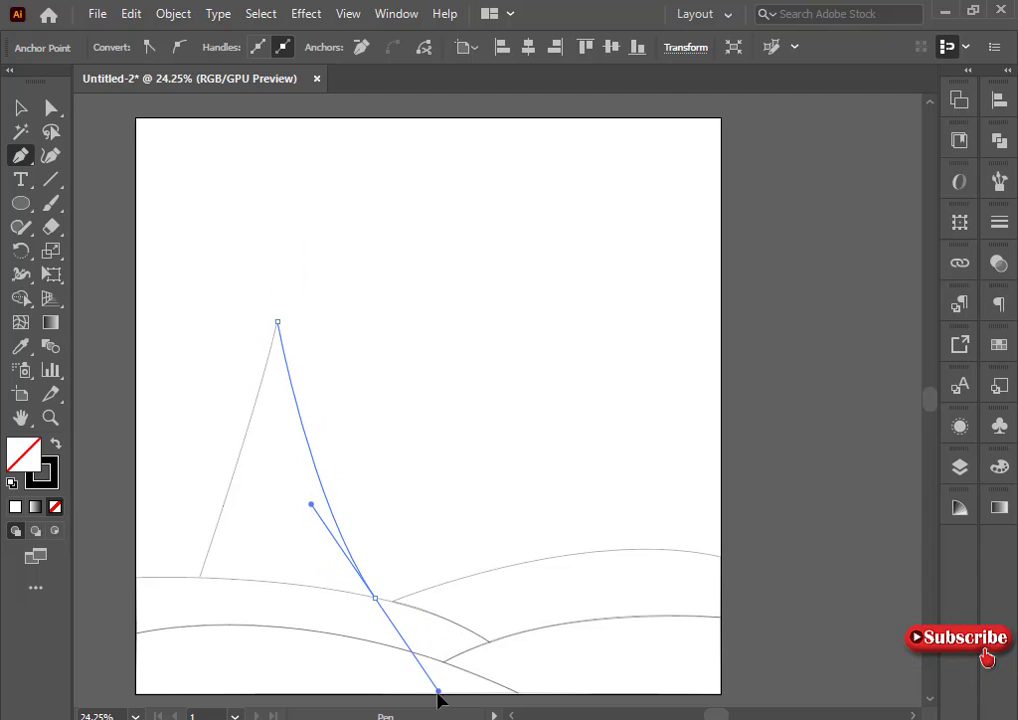
{"action": "left_click", "coordinate": [373, 598]}
{"action": "key", "text": "ctrl+z"}
{"action": "left_click", "coordinate": [374, 598]}
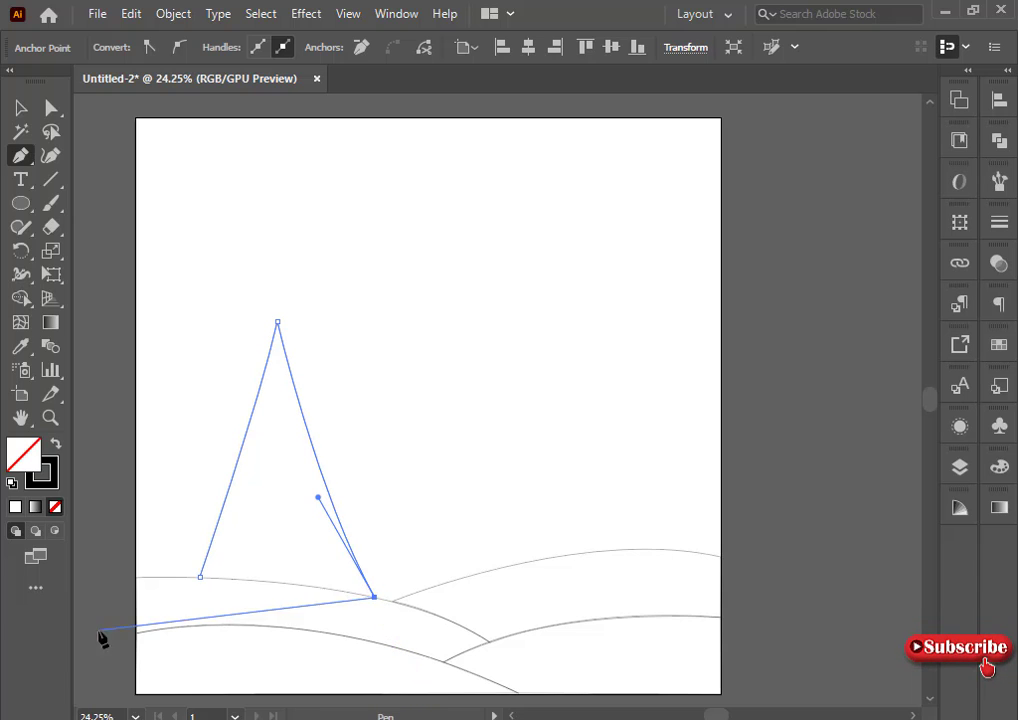
{"action": "left_click_drag", "start_coordinate": [200, 579], "coordinate": [145, 586]}
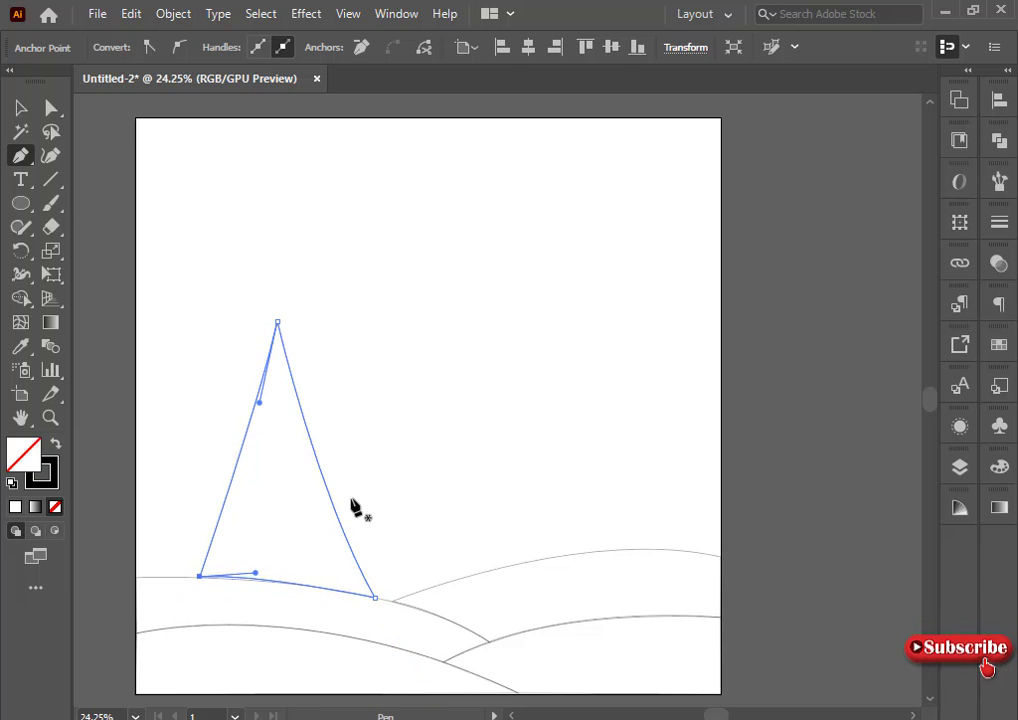
{"action": "left_click", "coordinate": [356, 502], "text": "ctrl"}
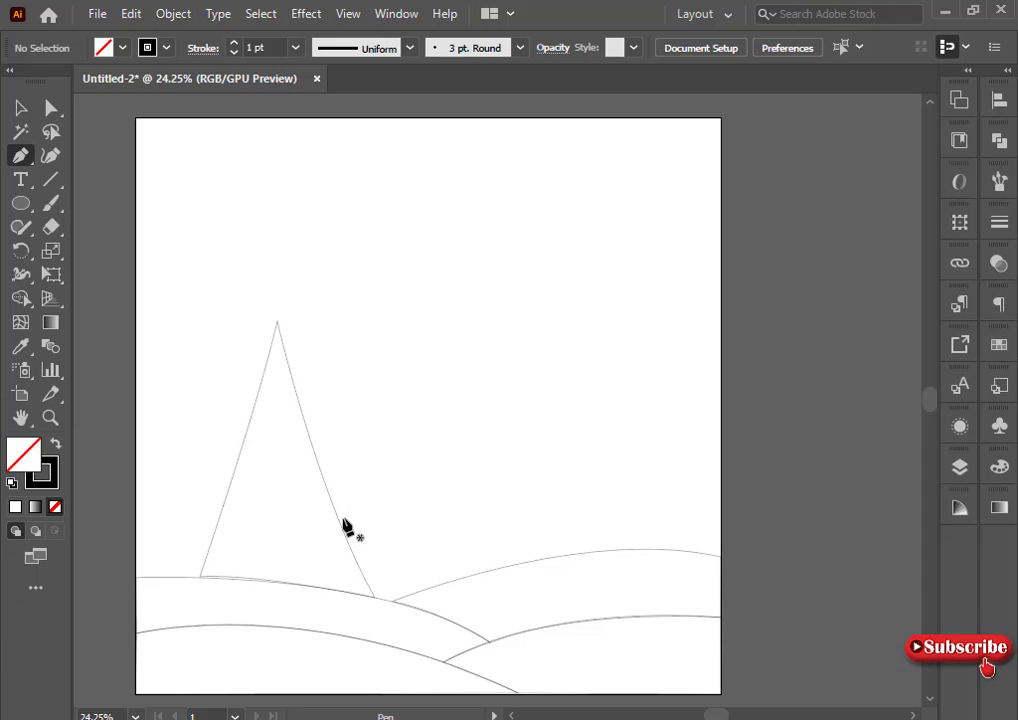
Step: Draw an open two-peak mountain outline starting on the left mountain's right slope, with the first peak higher than the second
{"action": "left_click", "coordinate": [302, 420]}
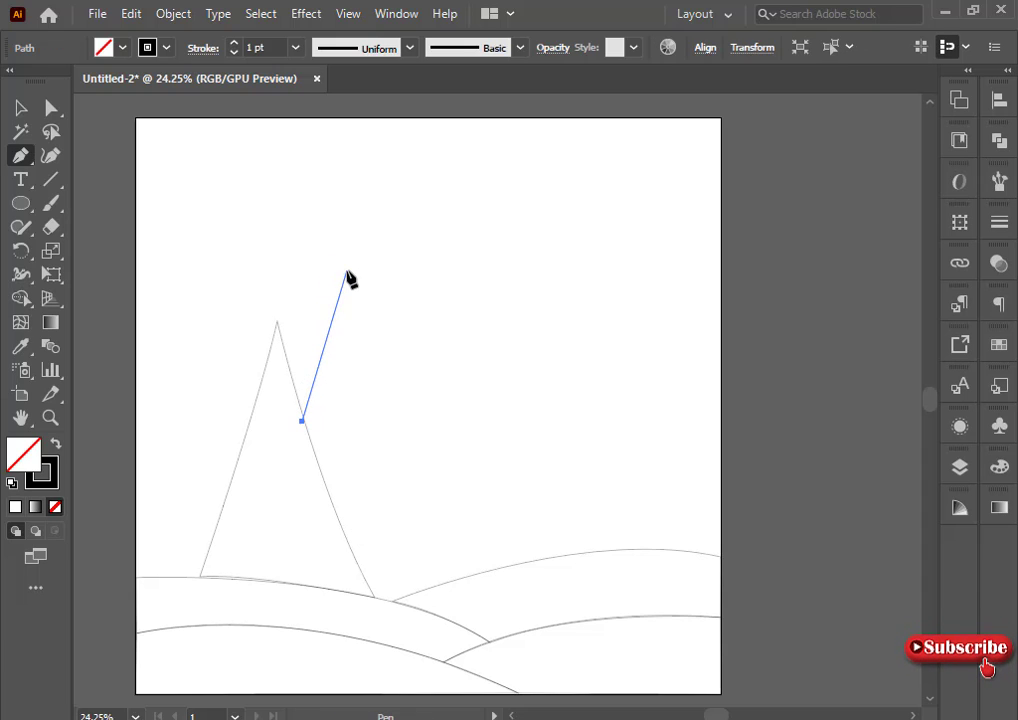
{"action": "left_click_drag", "start_coordinate": [355, 248], "coordinate": [348, 277]}
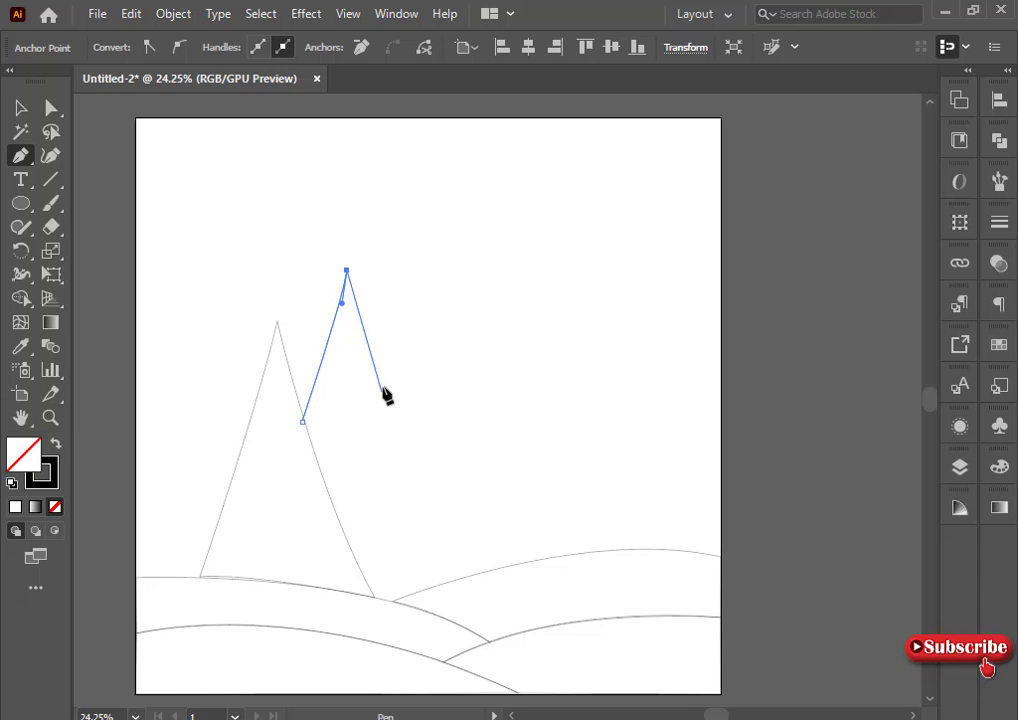
{"action": "left_click", "coordinate": [426, 323]}
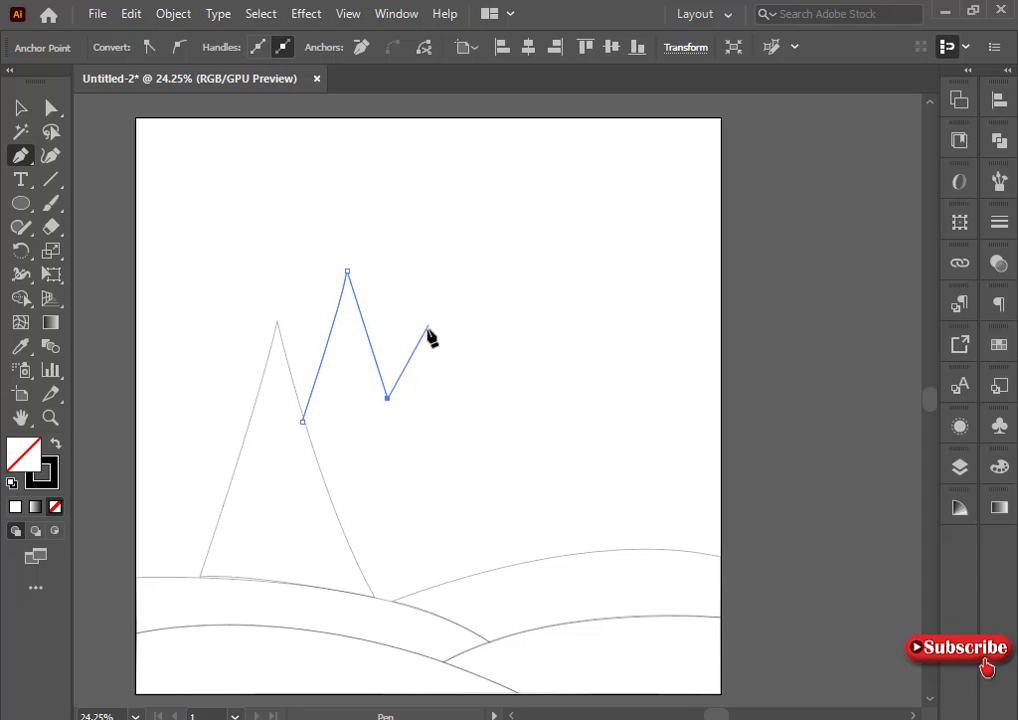
{"action": "left_click", "coordinate": [463, 406]}
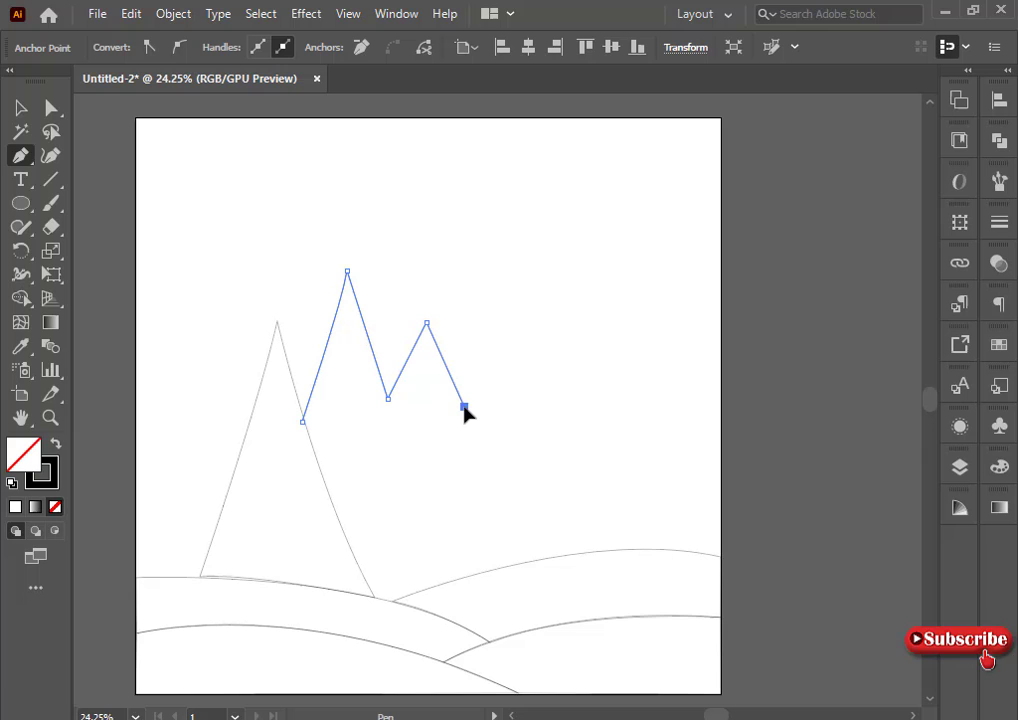
{"action": "left_click", "coordinate": [20, 107]}
{"action": "left_click", "coordinate": [500, 480]}
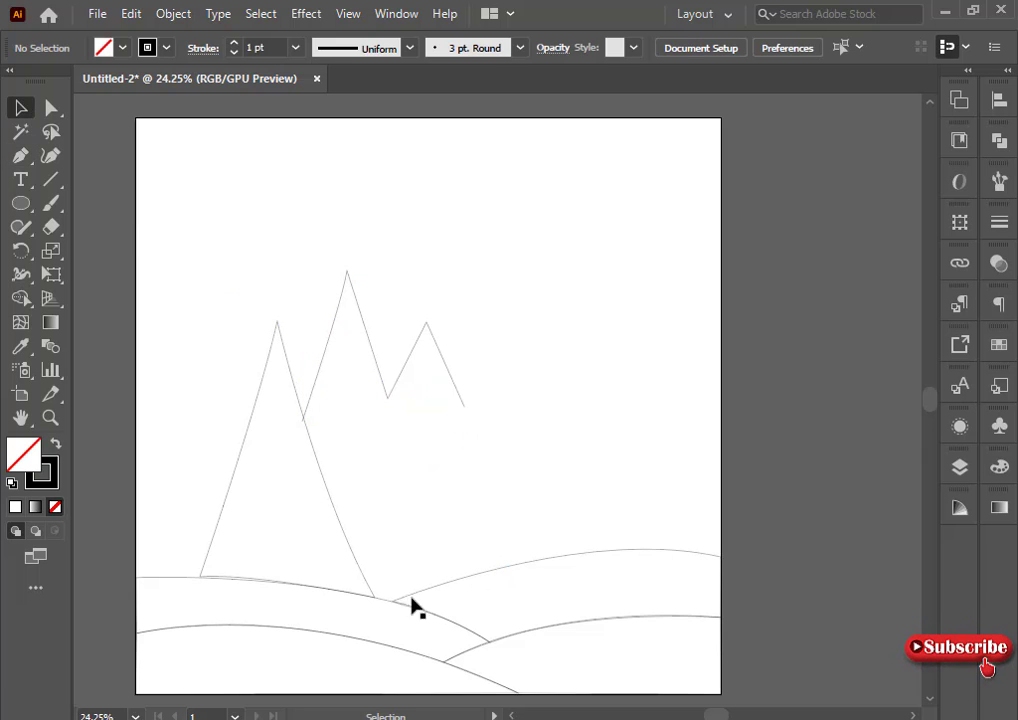
Step: Draw a closed, pointed mountain on the rear right hill, its left slope passing the end of the two-peak outline
{"action": "key", "text": "p"}
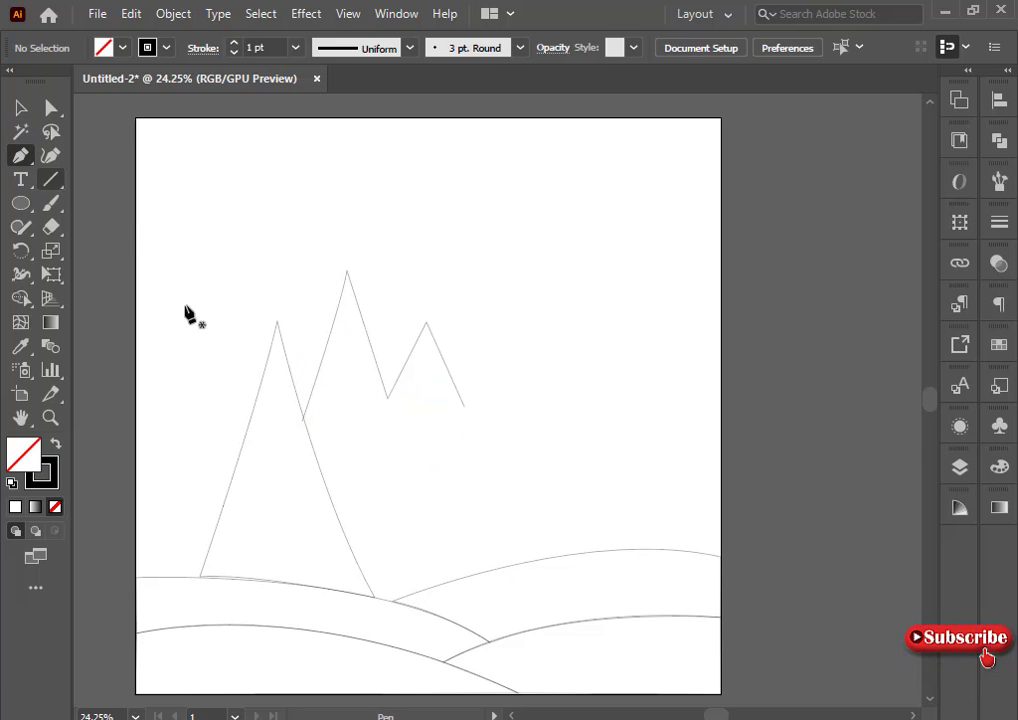
{"action": "left_click", "coordinate": [450, 580]}
{"action": "left_click", "coordinate": [449, 582]}
{"action": "left_click", "coordinate": [410, 594]}
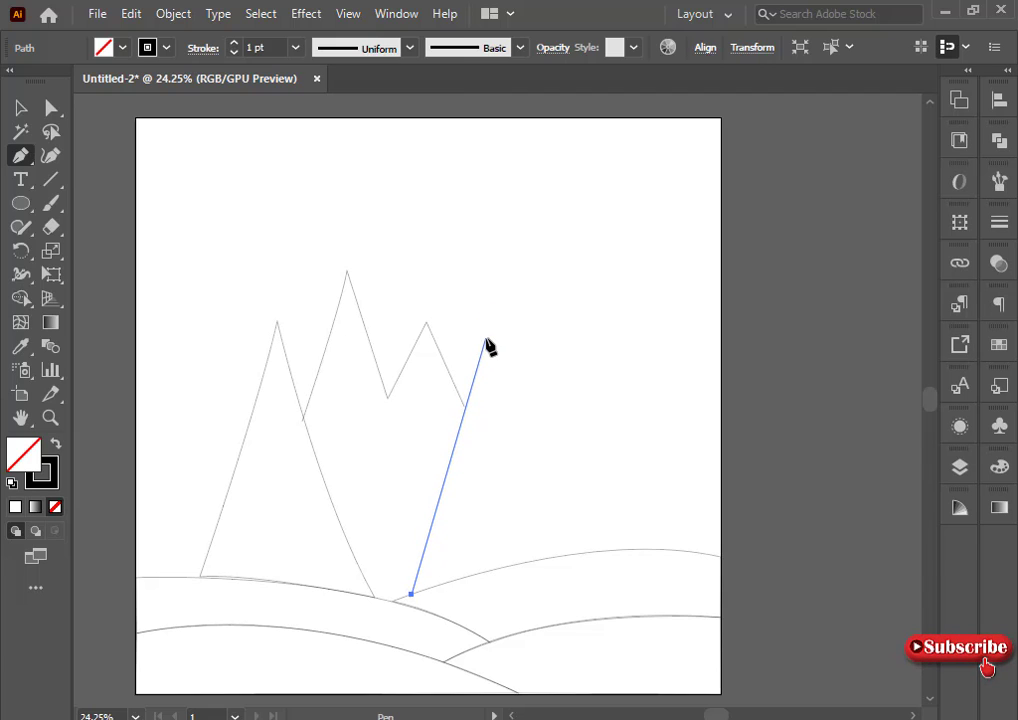
{"action": "left_click_drag", "start_coordinate": [482, 336], "coordinate": [494, 292]}
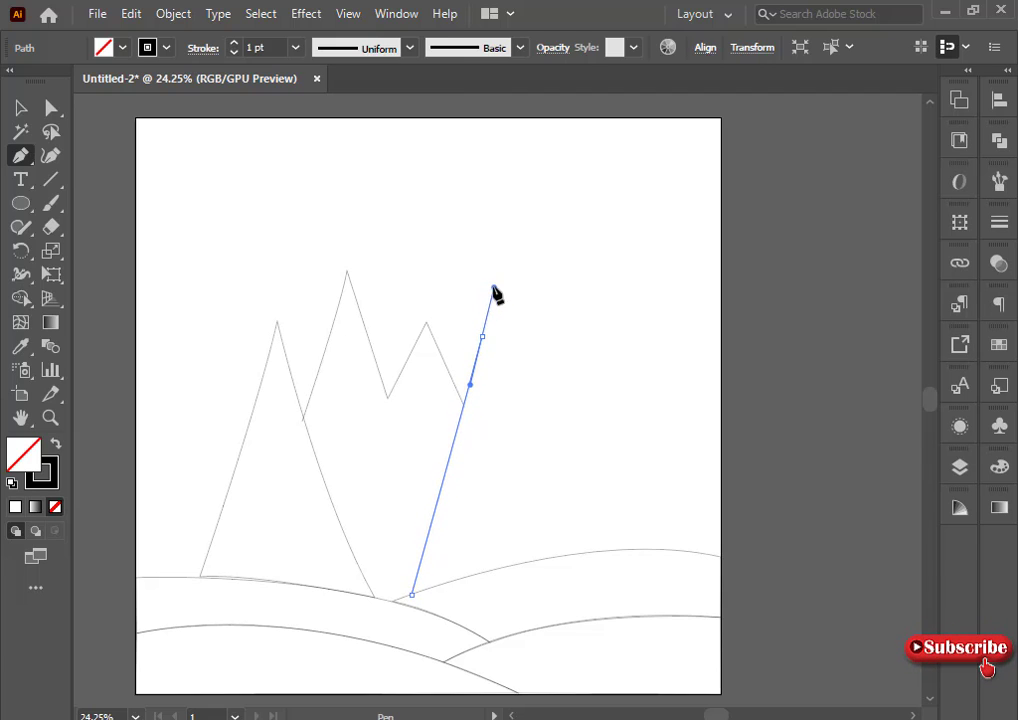
{"action": "left_click", "coordinate": [482, 336]}
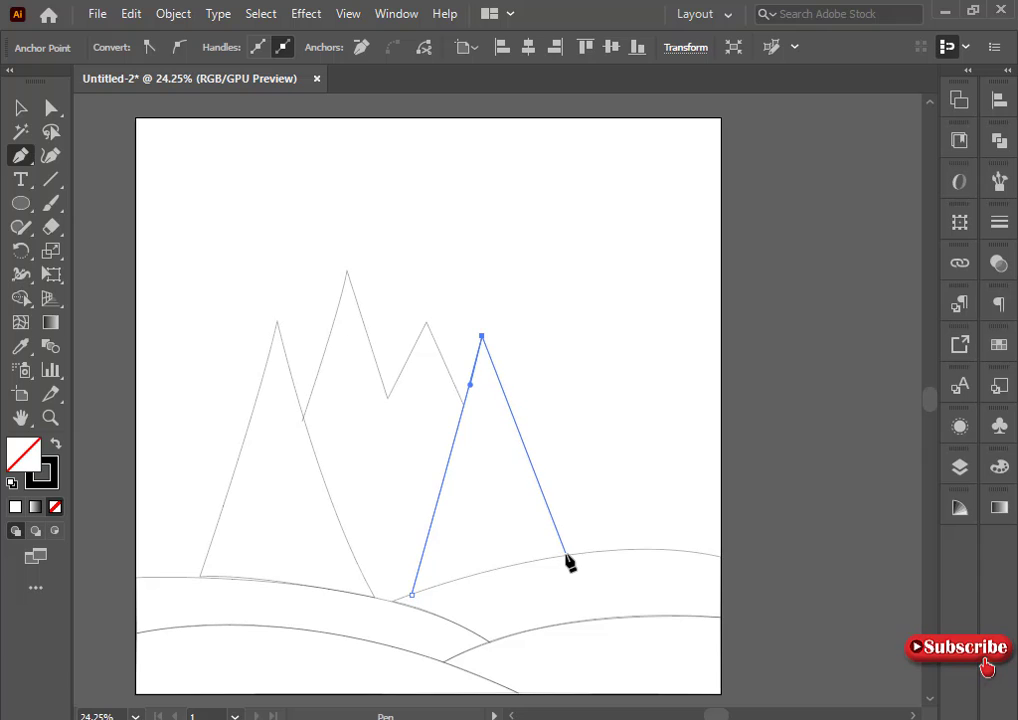
{"action": "left_click_drag", "start_coordinate": [566, 555], "coordinate": [603, 631]}
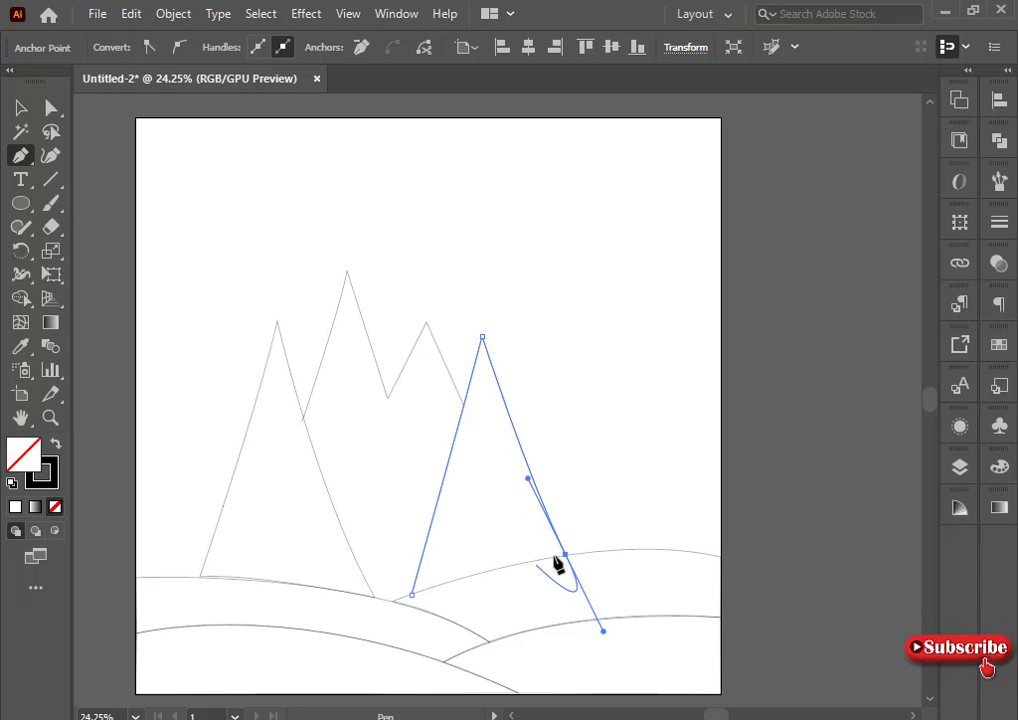
{"action": "left_click", "coordinate": [412, 594]}
{"action": "left_click", "coordinate": [447, 527], "text": "ctrl"}
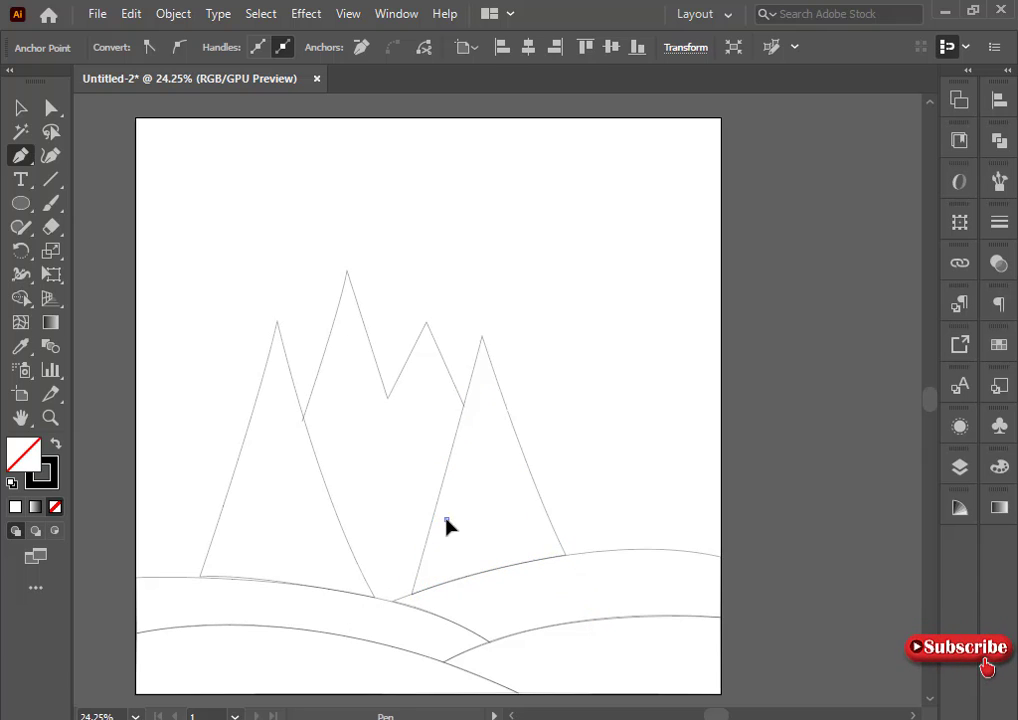
Step: Close the two-peak mountain outline down the right mountain's left slope, along the hill crests and up the left mountain's curved right slope
{"action": "left_click", "coordinate": [463, 407]}
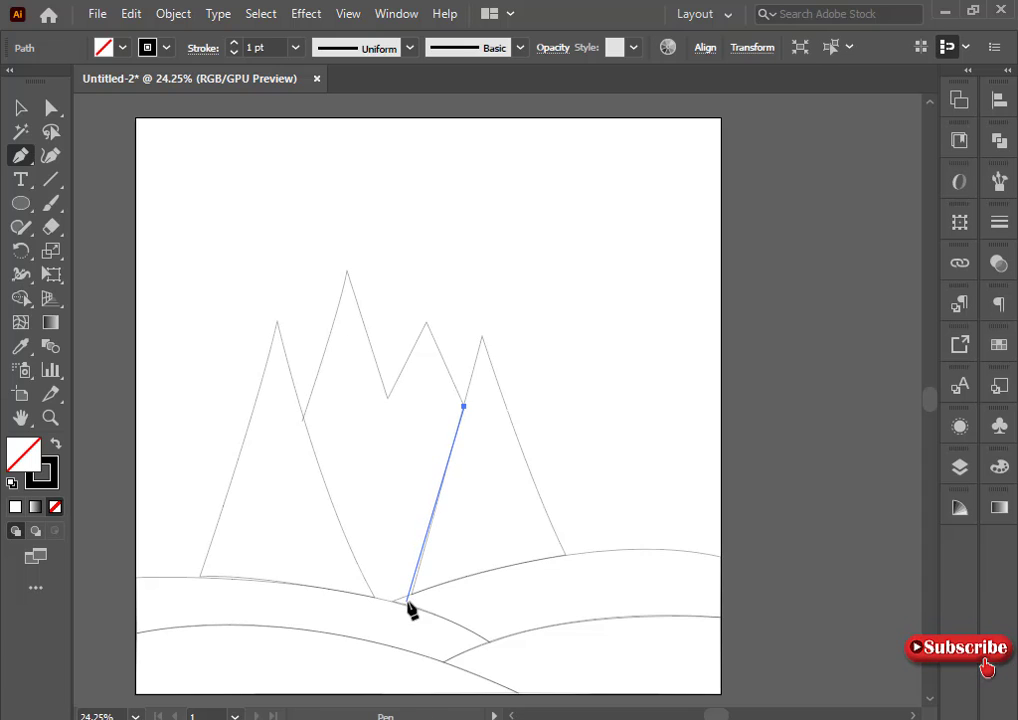
{"action": "left_click", "coordinate": [411, 596]}
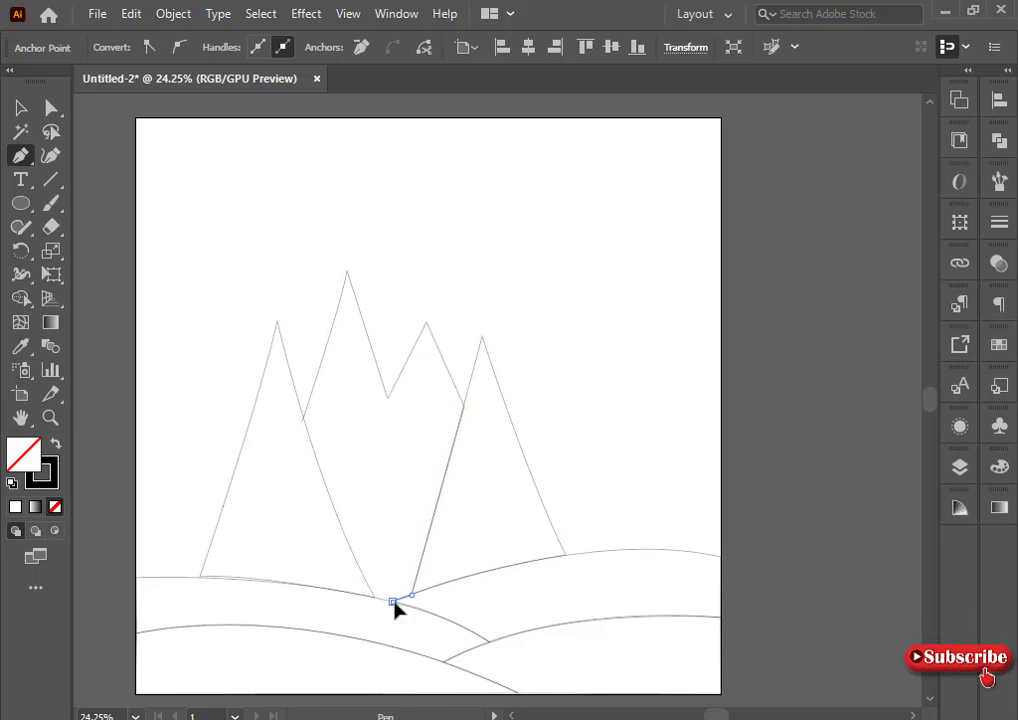
{"action": "left_click", "coordinate": [303, 422]}
{"action": "mouse_move", "coordinate": [297, 381]}
{"action": "left_mouse_down"}
{"action": "mouse_move", "coordinate": [280, 374]}
{"action": "mouse_move", "coordinate": [291, 357]}
{"action": "left_mouse_up"}
{"action": "key", "text": "ctrl+z"}
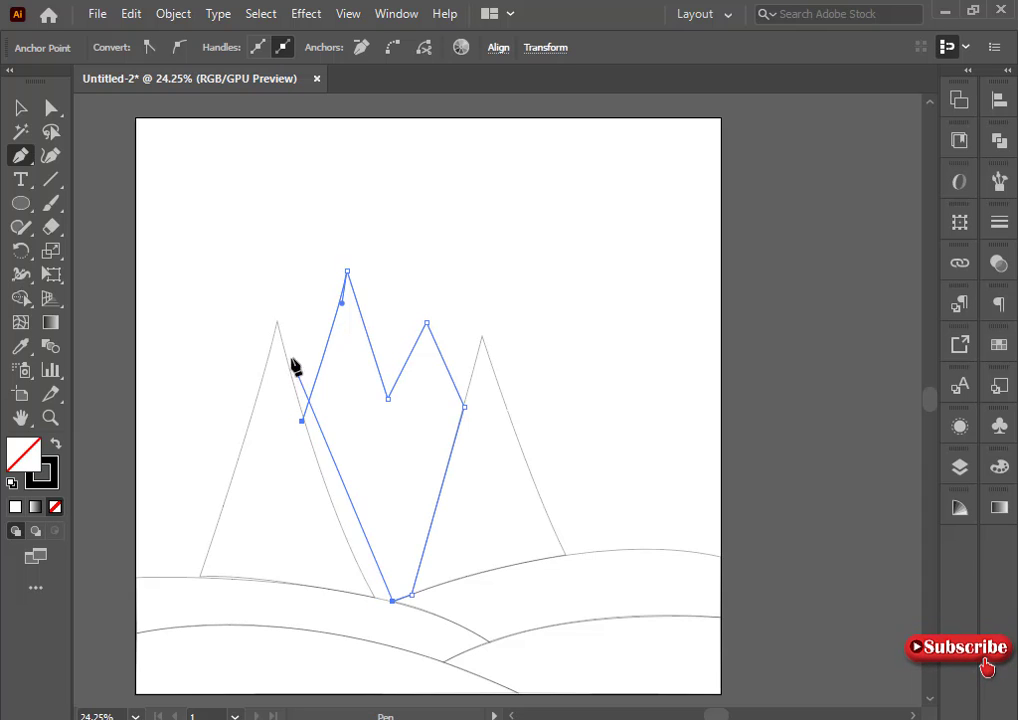
{"action": "left_click", "coordinate": [372, 593]}
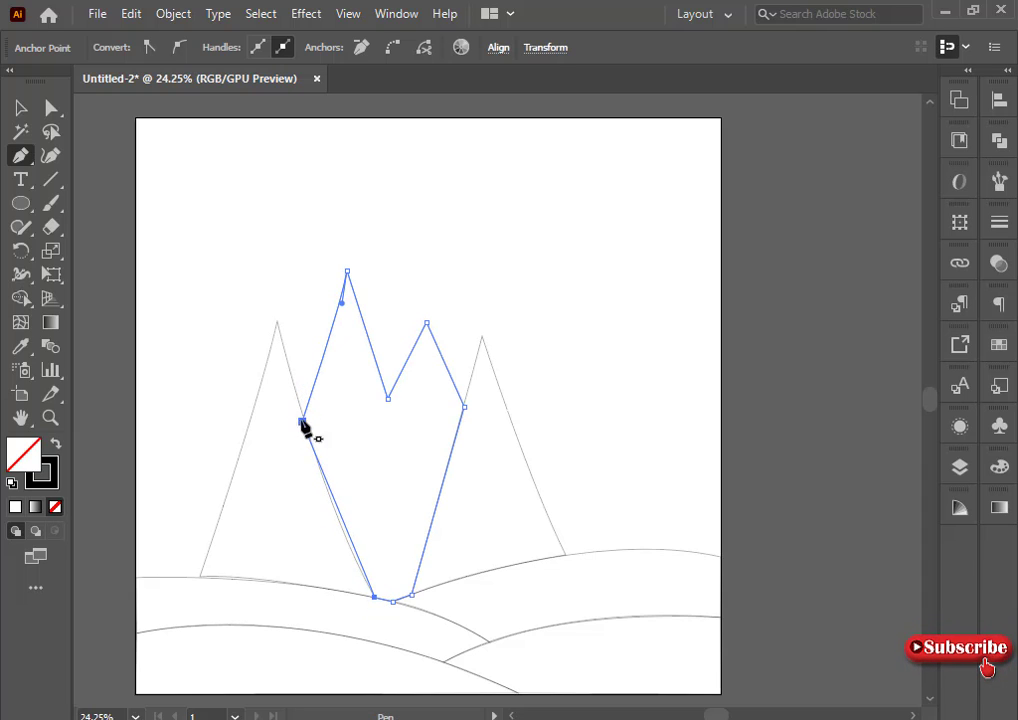
{"action": "left_click", "coordinate": [305, 424]}
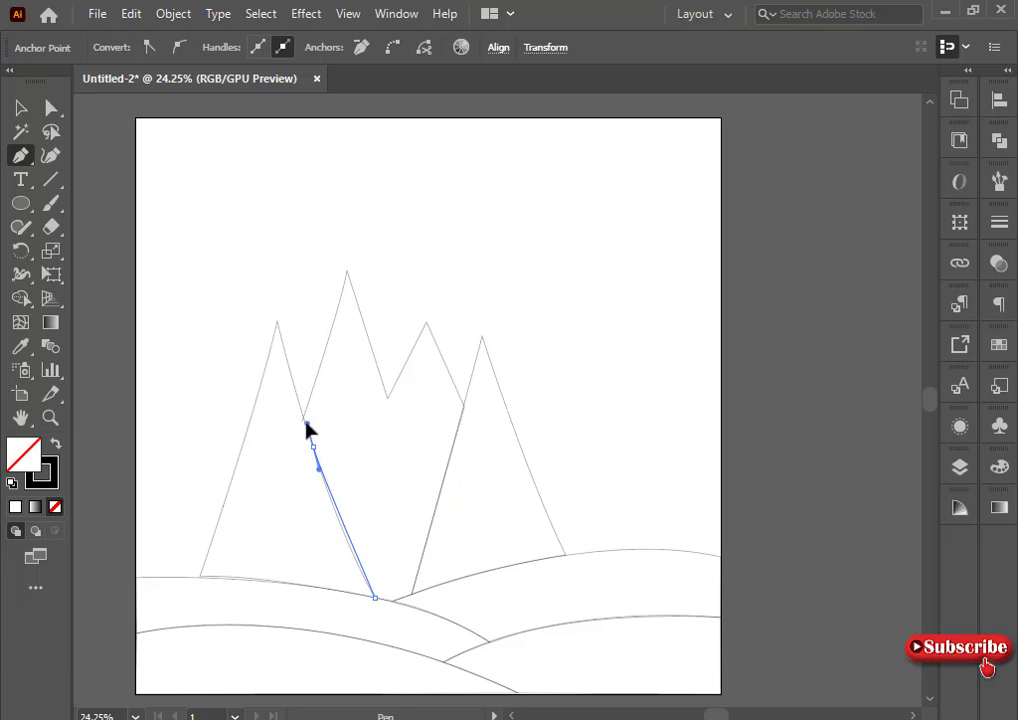
{"action": "left_click_drag", "start_coordinate": [297, 391], "coordinate": [297, 383]}
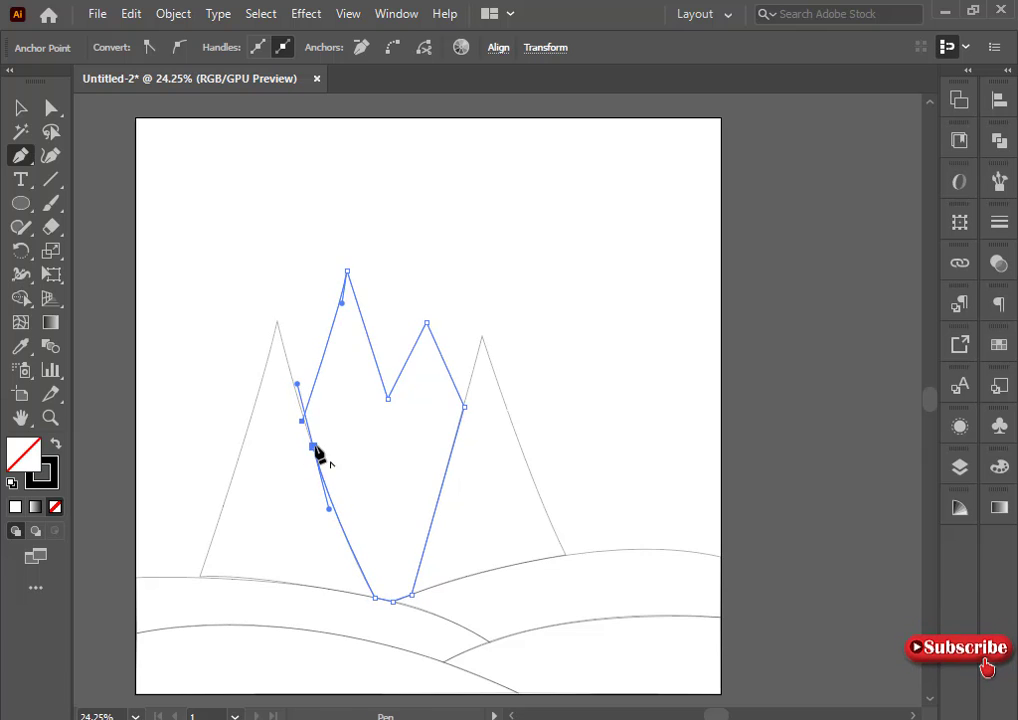
{"action": "left_click", "coordinate": [313, 446]}
{"action": "left_click", "coordinate": [302, 422]}
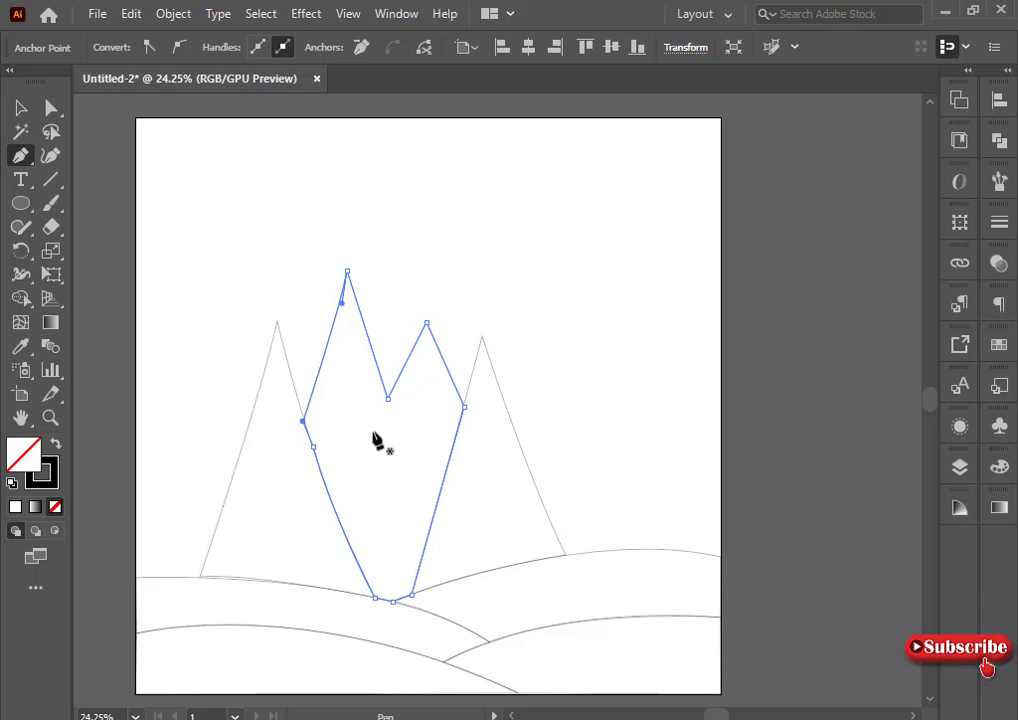
{"action": "left_click", "coordinate": [375, 439], "text": "ctrl"}
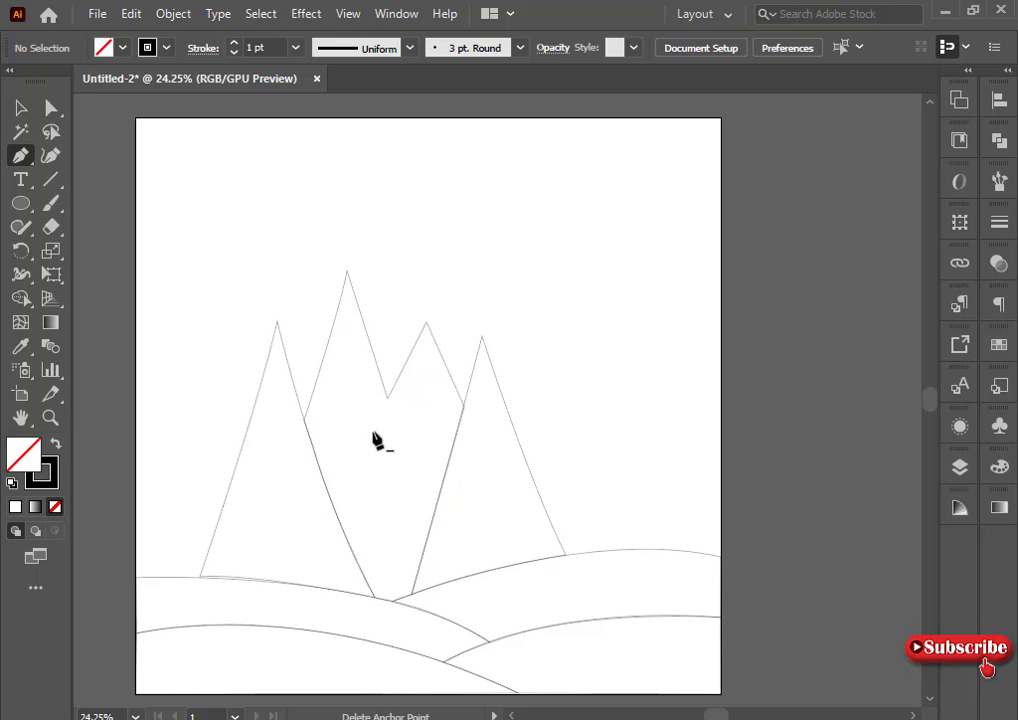
Step: Draw a closed snowcap on the left mountain's tip with a zigzag lower edge between its two slopes
{"action": "left_click", "coordinate": [271, 372]}
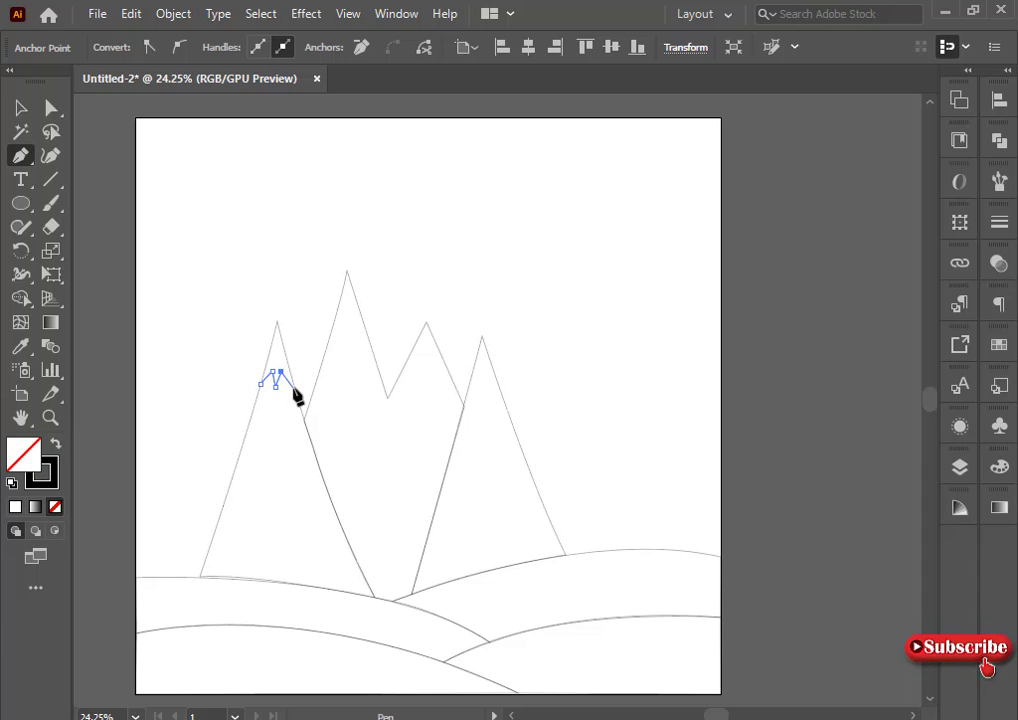
{"action": "left_click", "coordinate": [277, 322]}
{"action": "left_click", "coordinate": [259, 383]}
{"action": "left_click", "coordinate": [334, 320]}
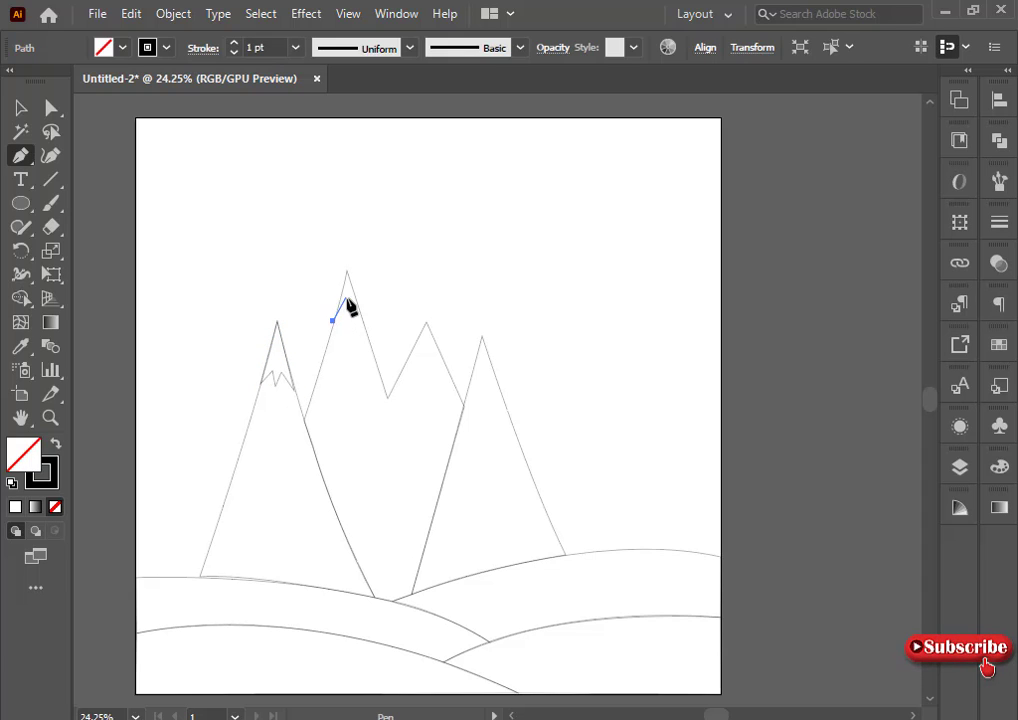
{"action": "left_click", "coordinate": [333, 321]}
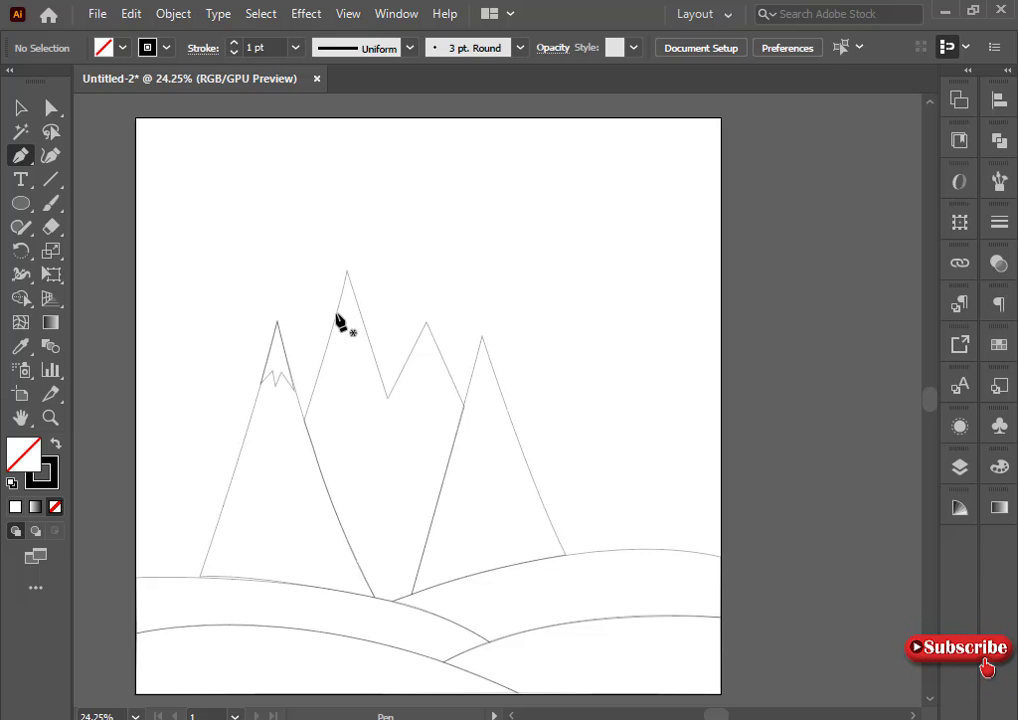
{"action": "left_click", "coordinate": [337, 313]}
{"action": "key", "text": "ctrl+z"}
Step: Draw a closed snowcap with a zigzag lower edge on the tallest peak of the two-peak mountain
{"action": "left_click", "coordinate": [333, 322]}
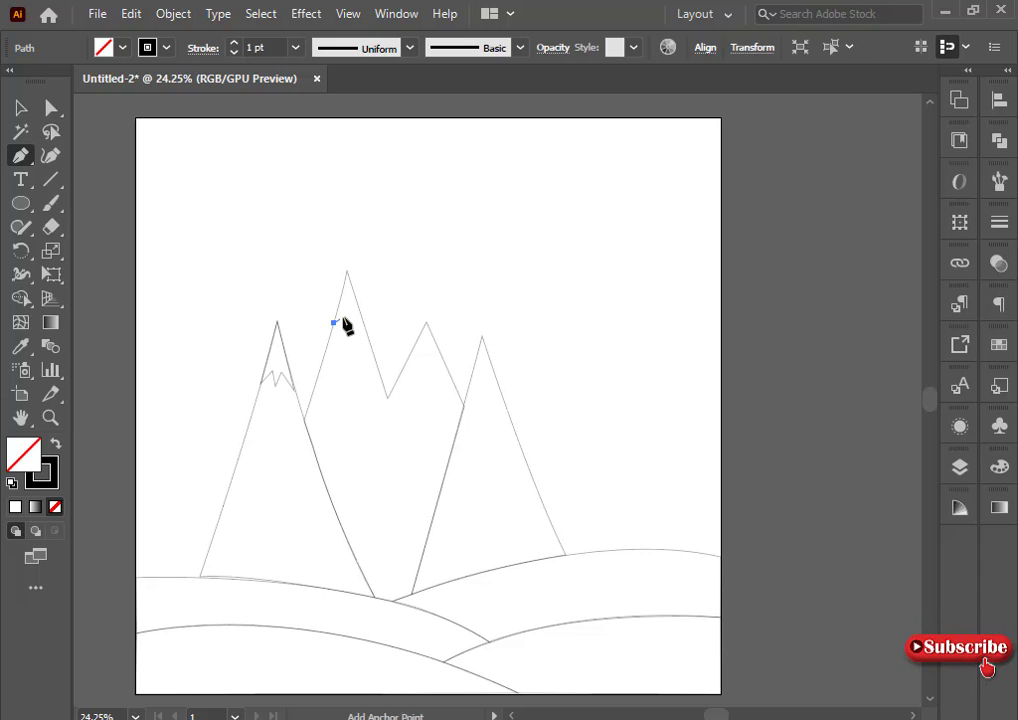
{"action": "left_click", "coordinate": [343, 312]}
{"action": "left_click", "coordinate": [350, 326]}
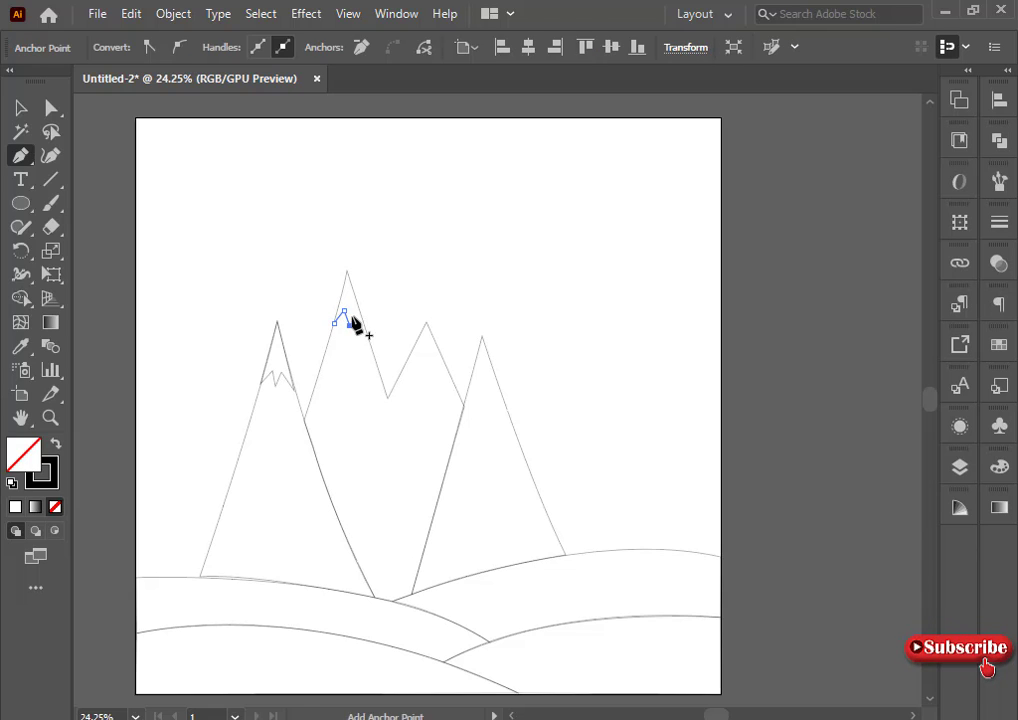
{"action": "left_click", "coordinate": [351, 308]}
{"action": "left_click", "coordinate": [366, 326]}
{"action": "left_click", "coordinate": [347, 271]}
{"action": "left_click", "coordinate": [333, 322]}
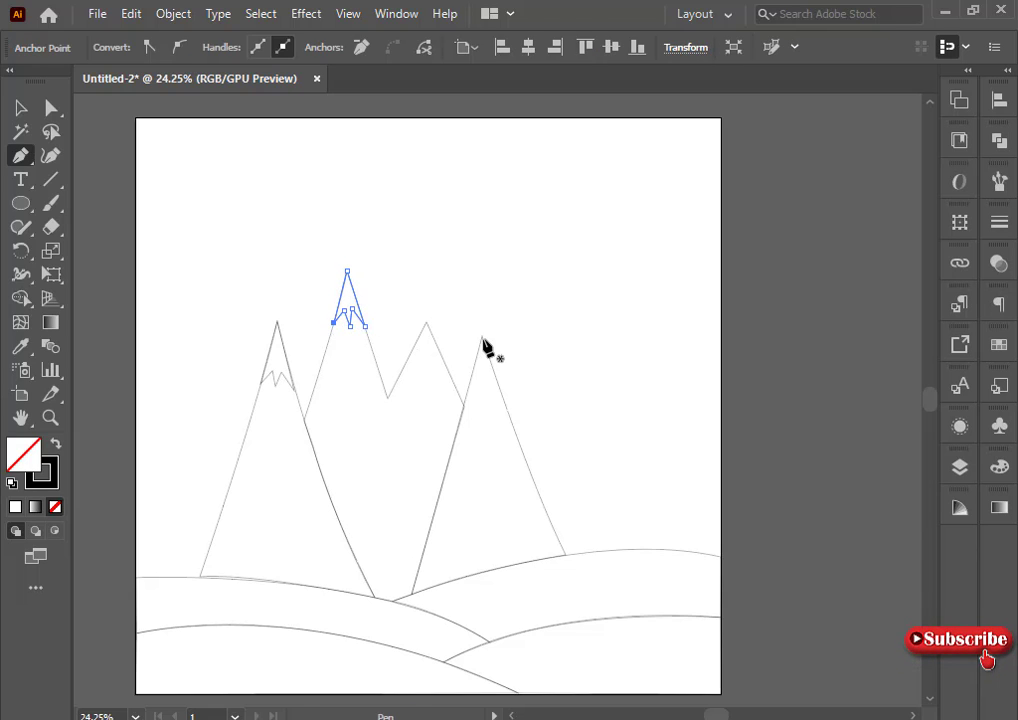
Step: Draw a closed snowcap with a zigzag lower edge on the lower peak of the two-peak mountain and fit its corner to the slope
{"action": "left_click", "coordinate": [407, 356]}
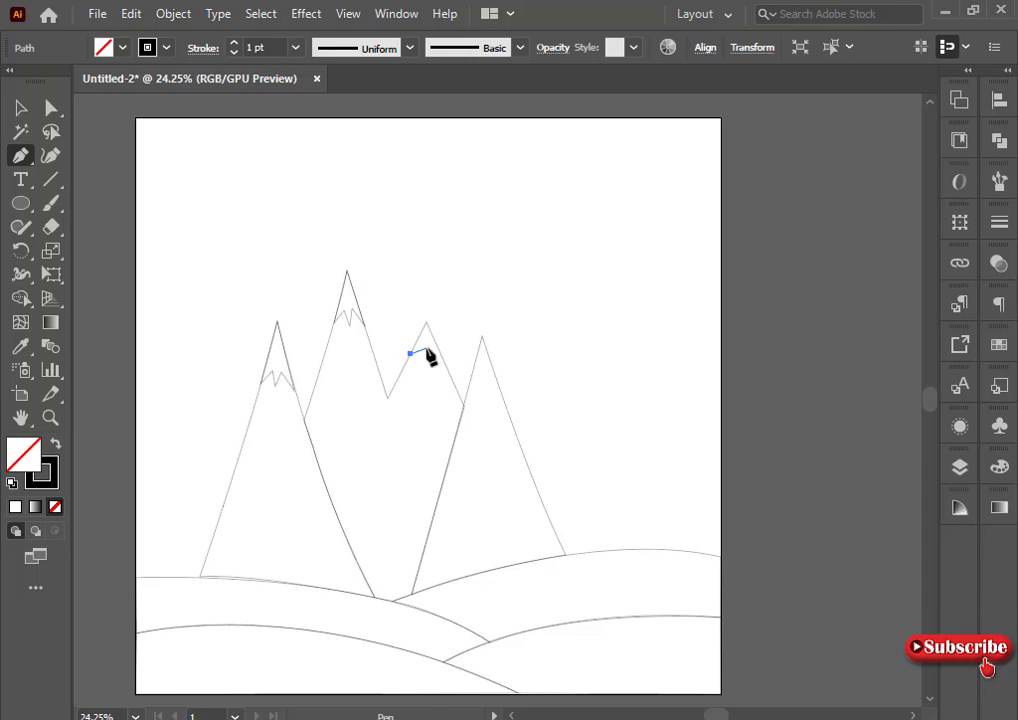
{"action": "left_click", "coordinate": [423, 346]}
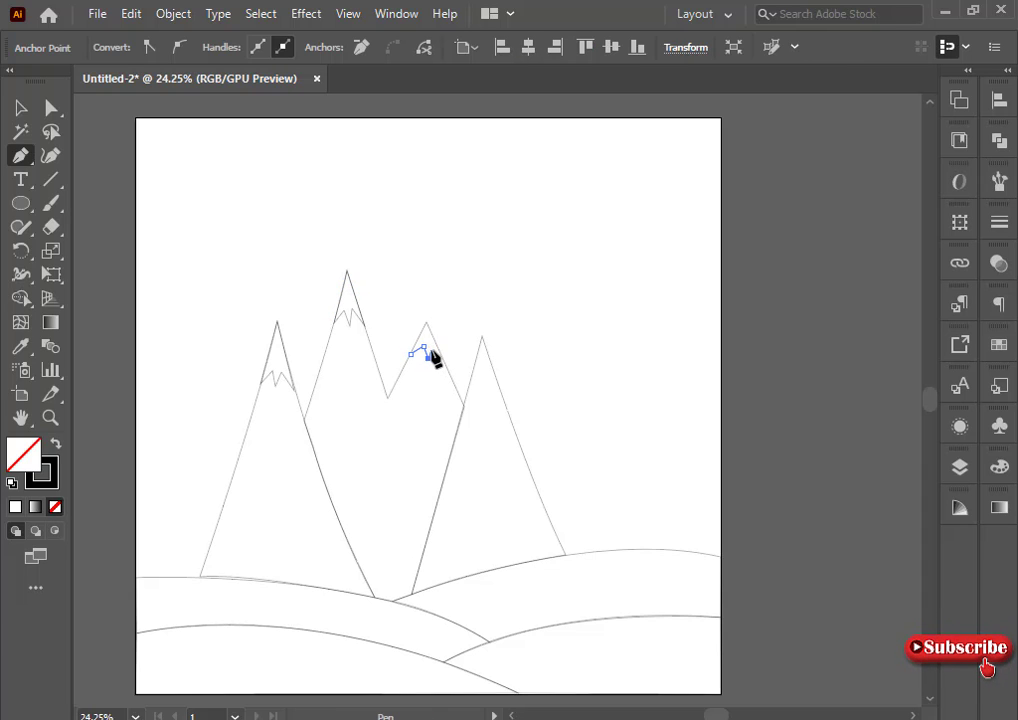
{"action": "left_click", "coordinate": [429, 358]}
{"action": "key", "text": "ctrl+z"}
{"action": "key", "text": "ctrl+z"}
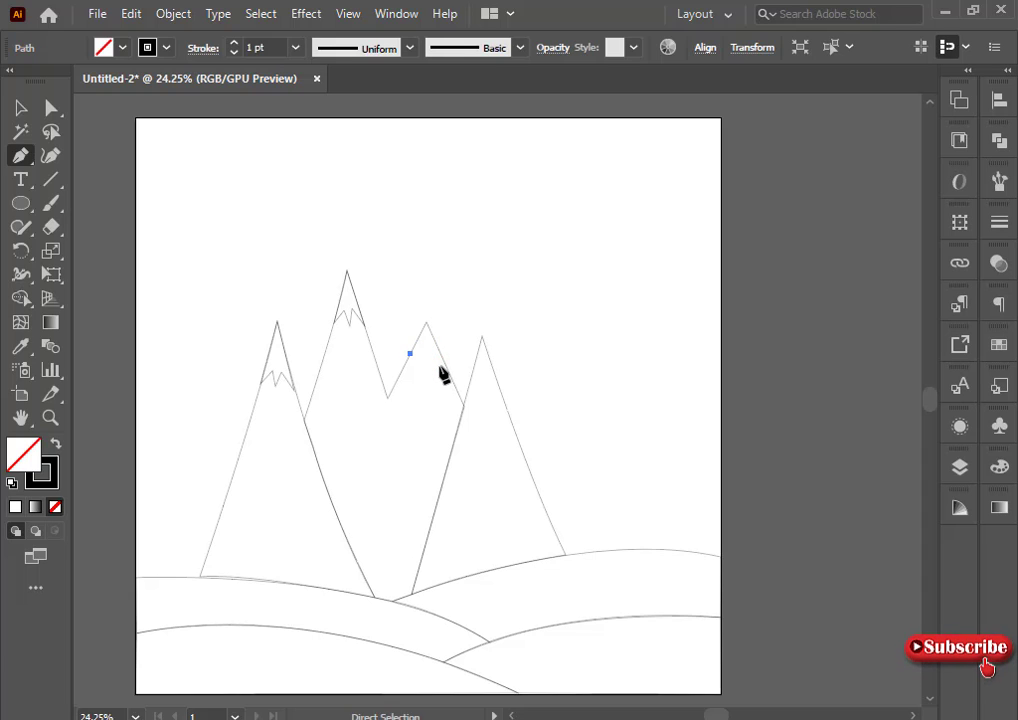
{"action": "left_click", "coordinate": [421, 346]}
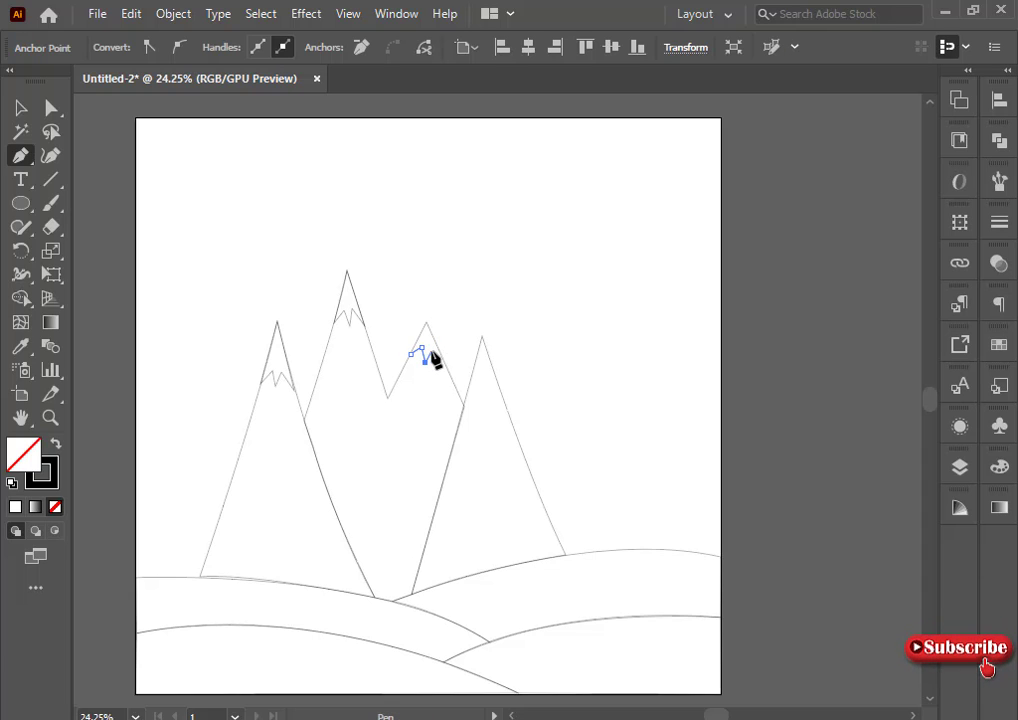
{"action": "left_click", "coordinate": [426, 323]}
{"action": "key", "text": "a"}
{"action": "left_click", "coordinate": [445, 365]}
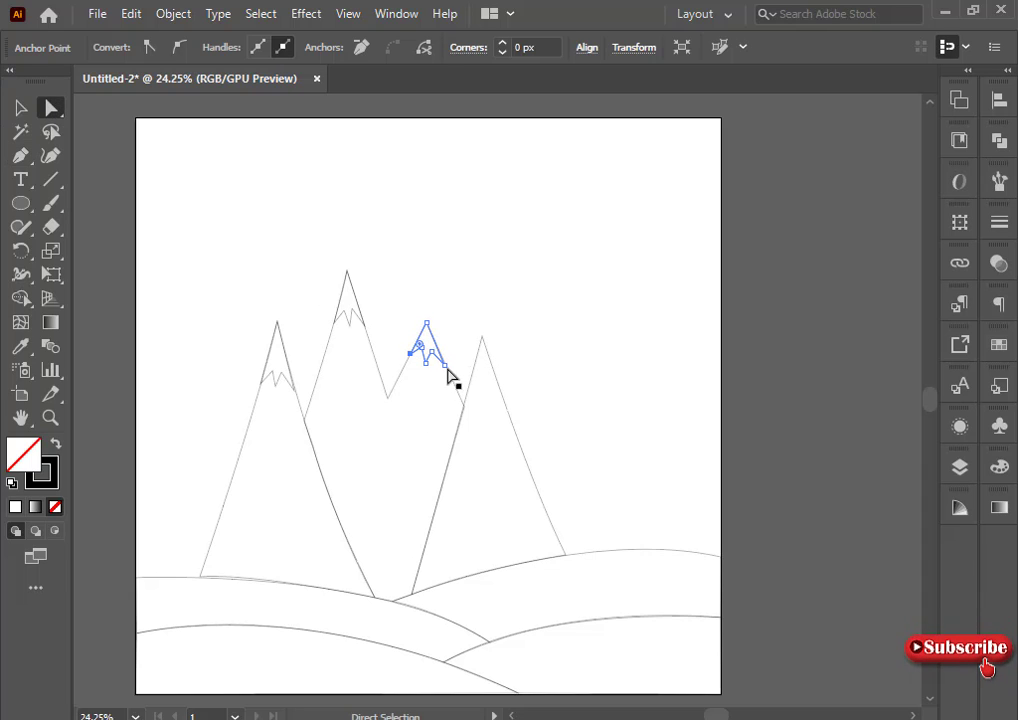
{"action": "left_click", "coordinate": [463, 198]}
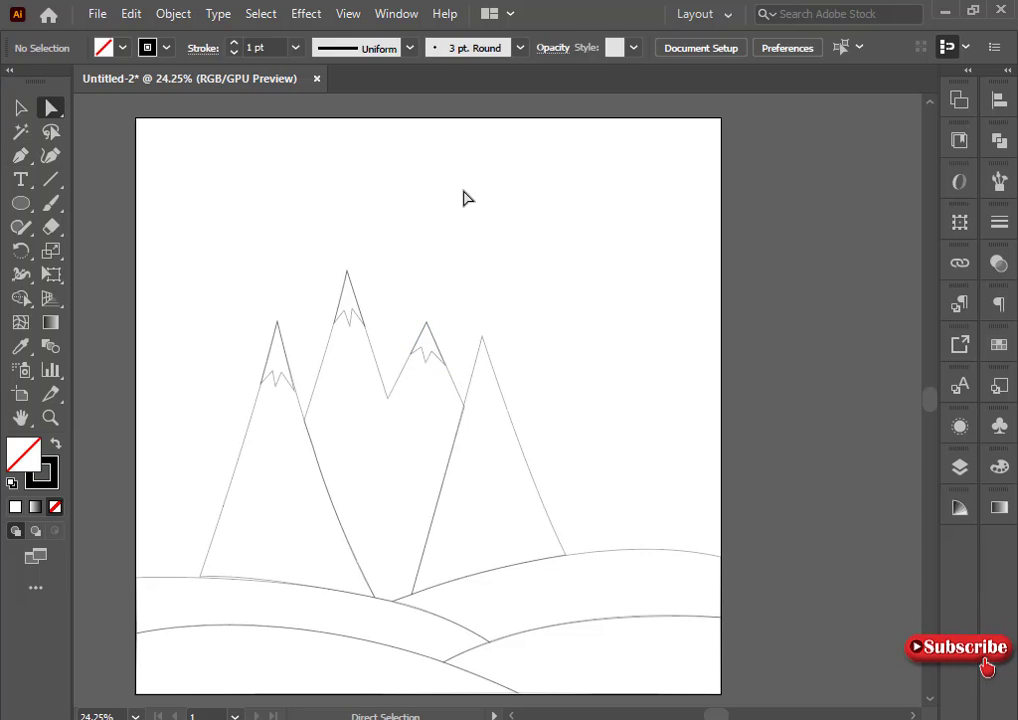
Step: Draw a closed snowcap on the right mountain's tip, with a zigzag lower edge spanning both slopes
{"action": "left_click", "coordinate": [20, 156]}
{"action": "left_click", "coordinate": [481, 337]}
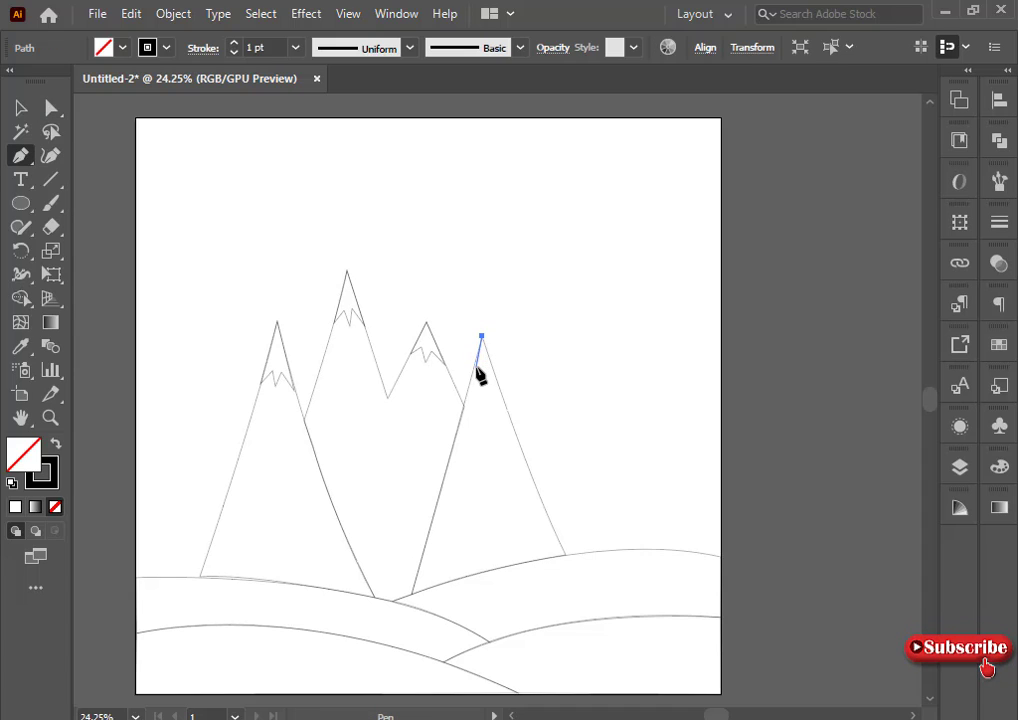
{"action": "left_click", "coordinate": [473, 370]}
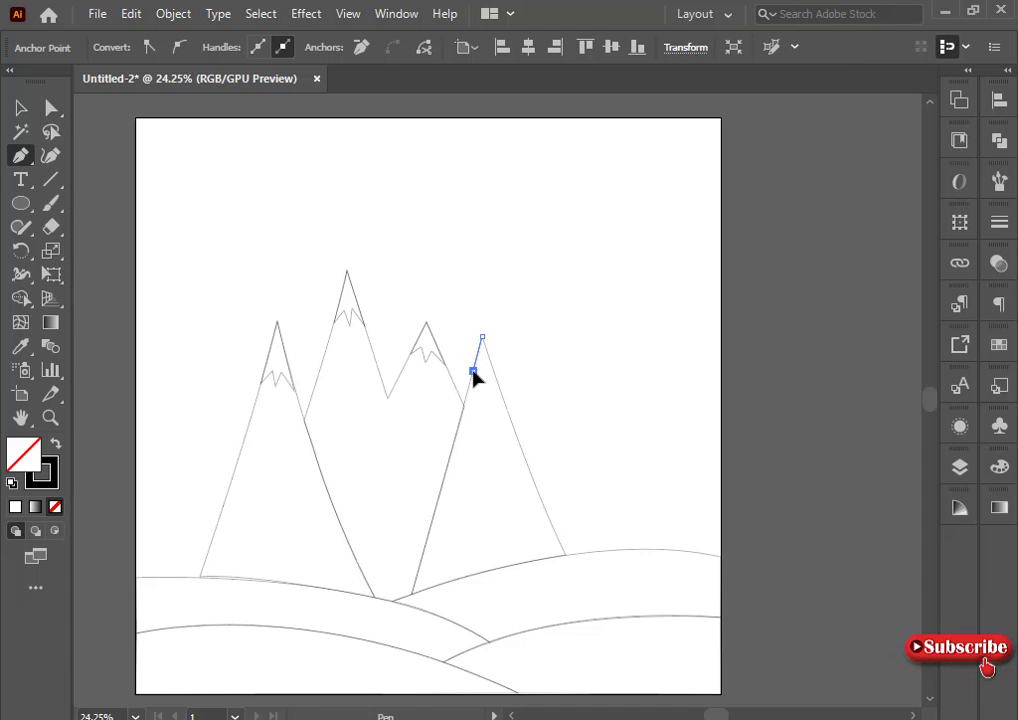
{"action": "key", "text": "ctrl+z"}
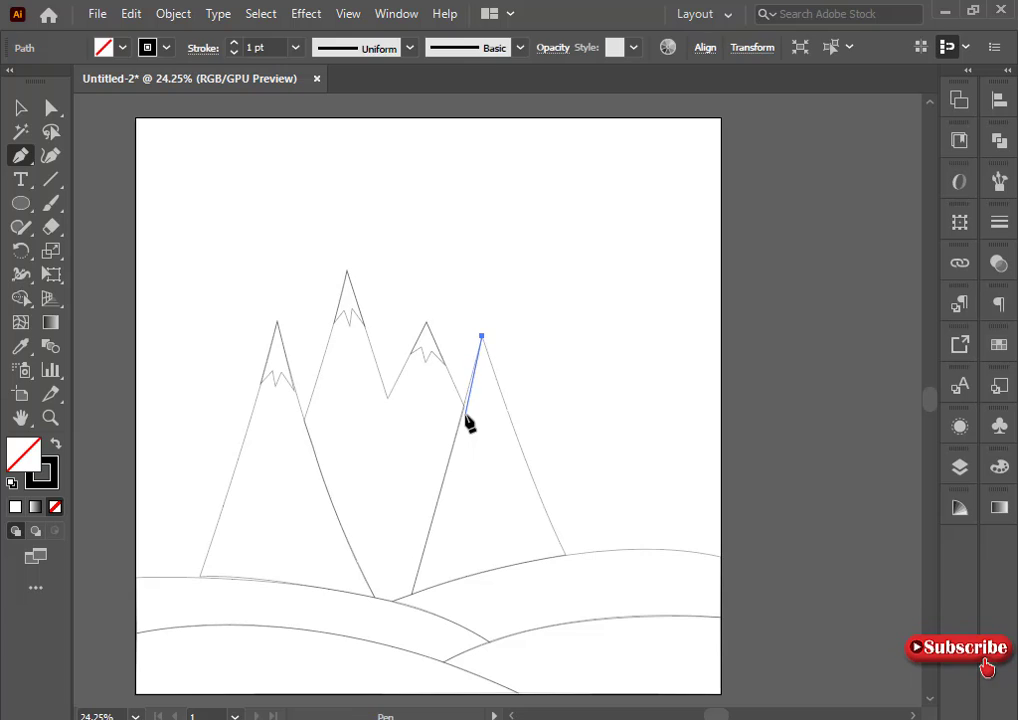
{"action": "left_click", "coordinate": [470, 380]}
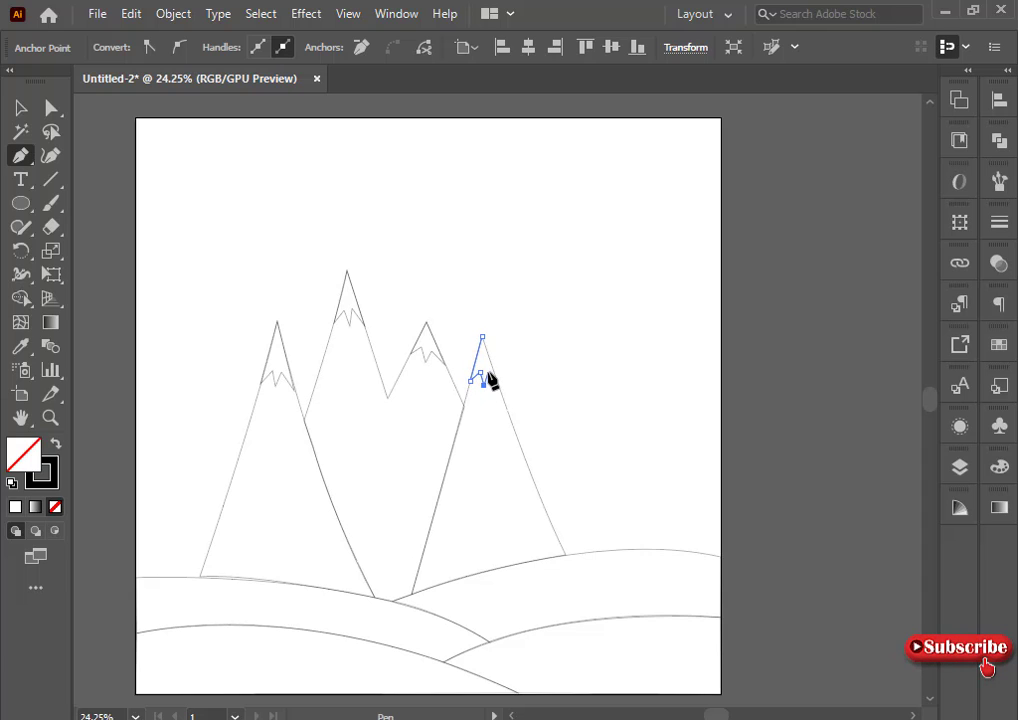
{"action": "left_click", "coordinate": [487, 373]}
{"action": "left_click", "coordinate": [481, 338]}
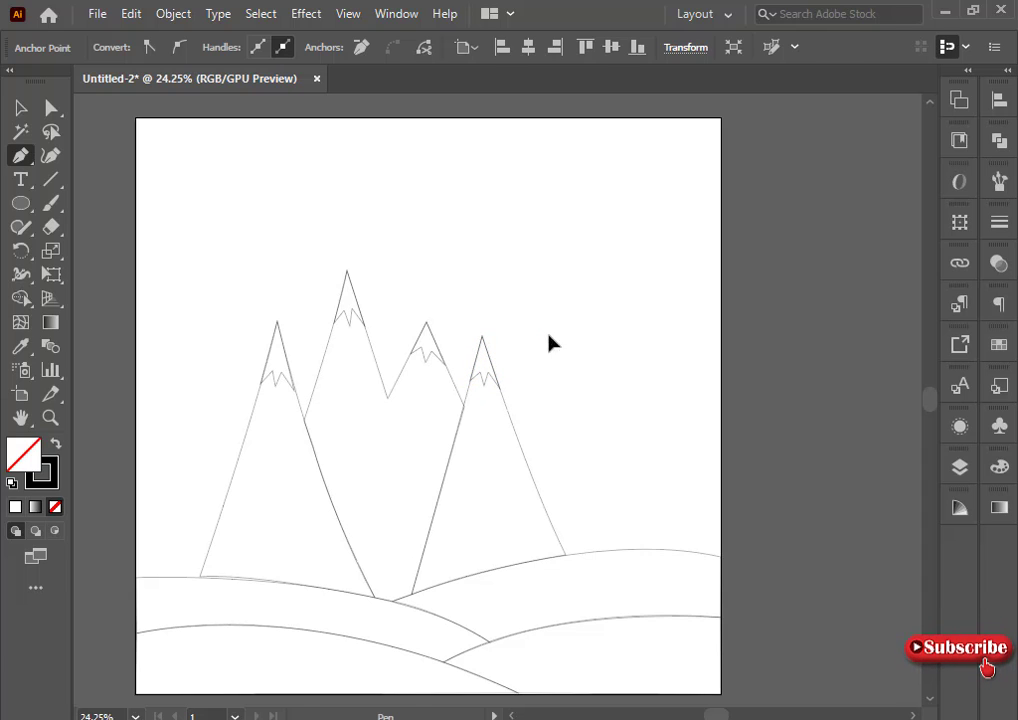
{"action": "left_click", "coordinate": [549, 343], "text": "ctrl"}
Step: Nudge the left mountain and its snowcap slightly down so its base meets the rear left hill's crest
{"action": "left_click", "coordinate": [21, 107]}
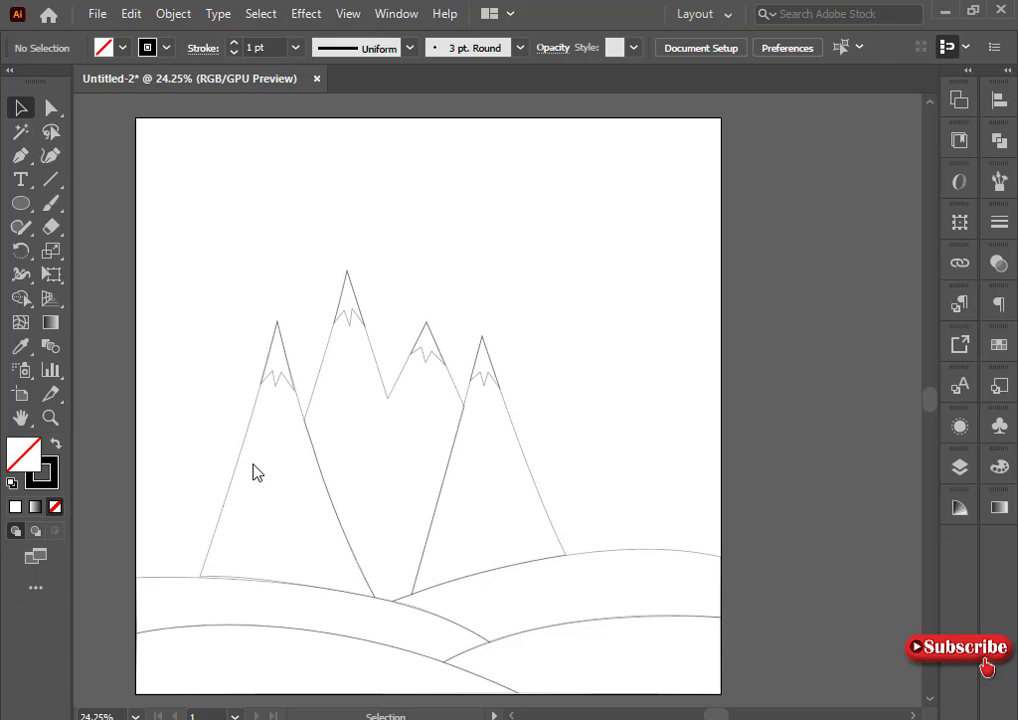
{"action": "left_click_drag", "start_coordinate": [220, 316], "coordinate": [288, 400]}
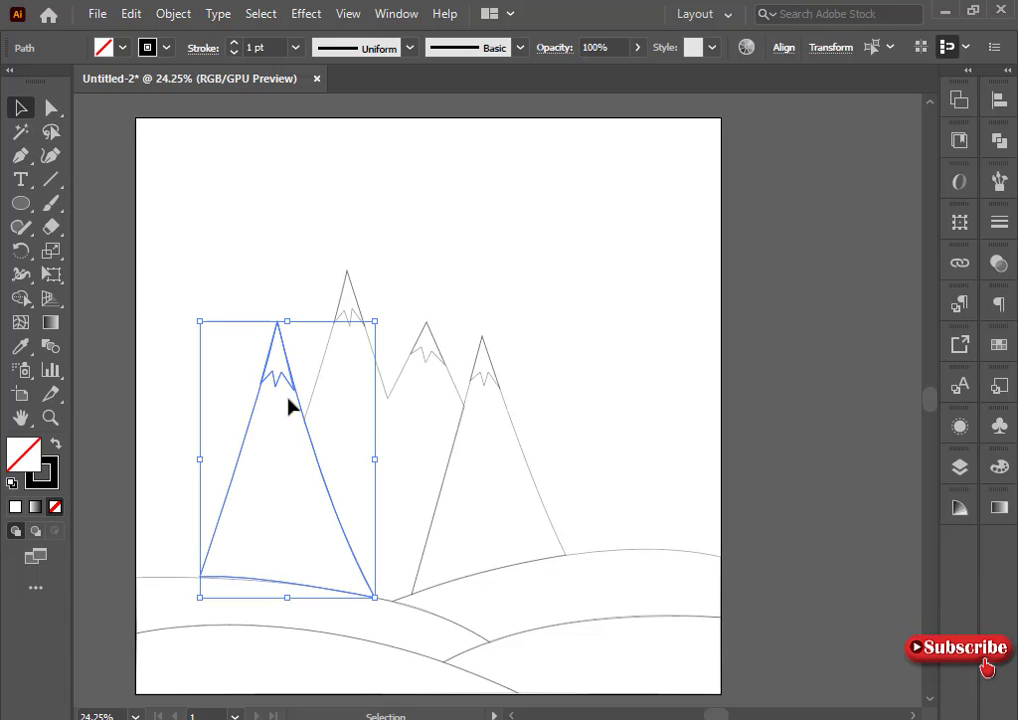
{"action": "left_click", "coordinate": [166, 463]}
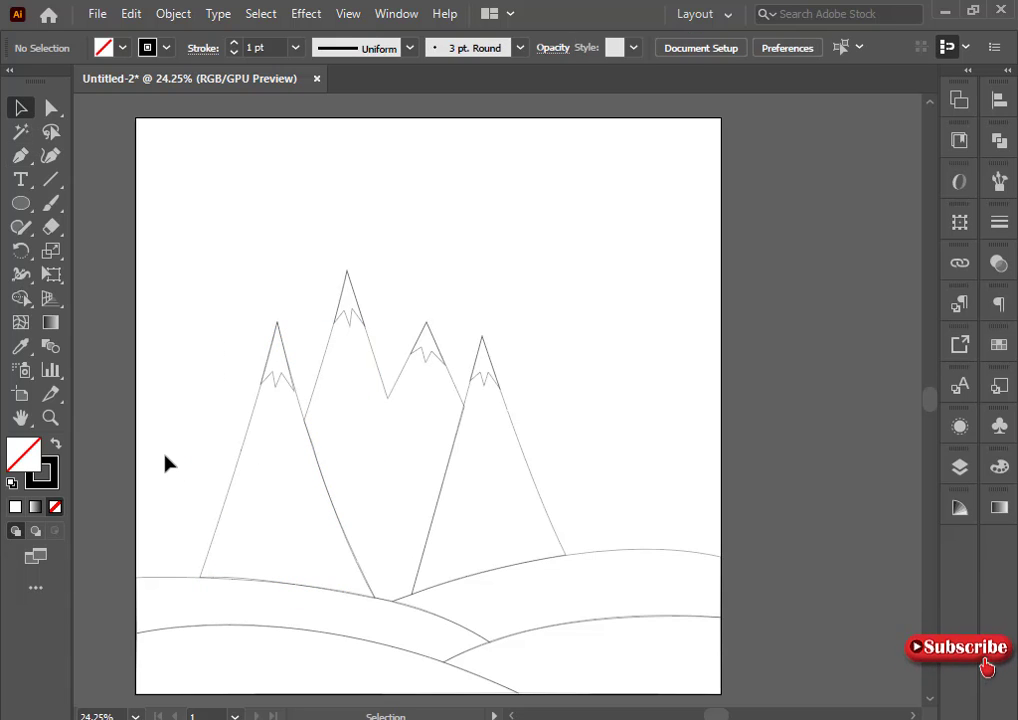
Step: Enlarge all the mountains and snowcaps together in width and height, keeping the left mountain's outer base corner in place
{"action": "scroll", "coordinate": [257, 557], "scroll_direction": "down", "scroll_amount": 1}
{"action": "left_click", "coordinate": [270, 604]}
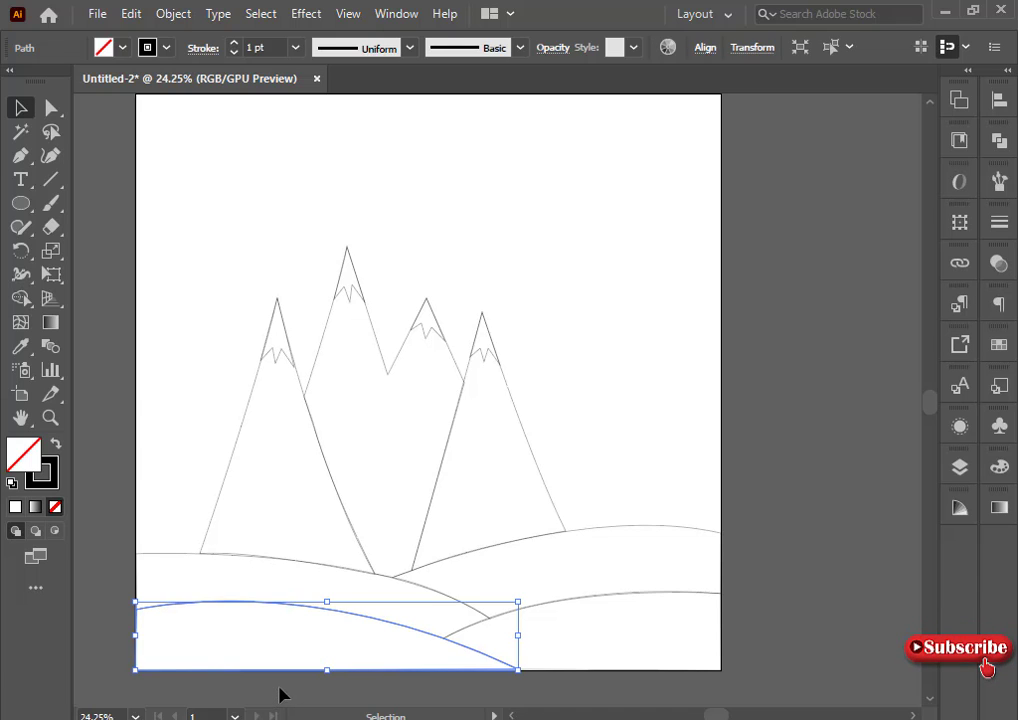
{"action": "left_click_drag", "start_coordinate": [195, 314], "coordinate": [486, 418]}
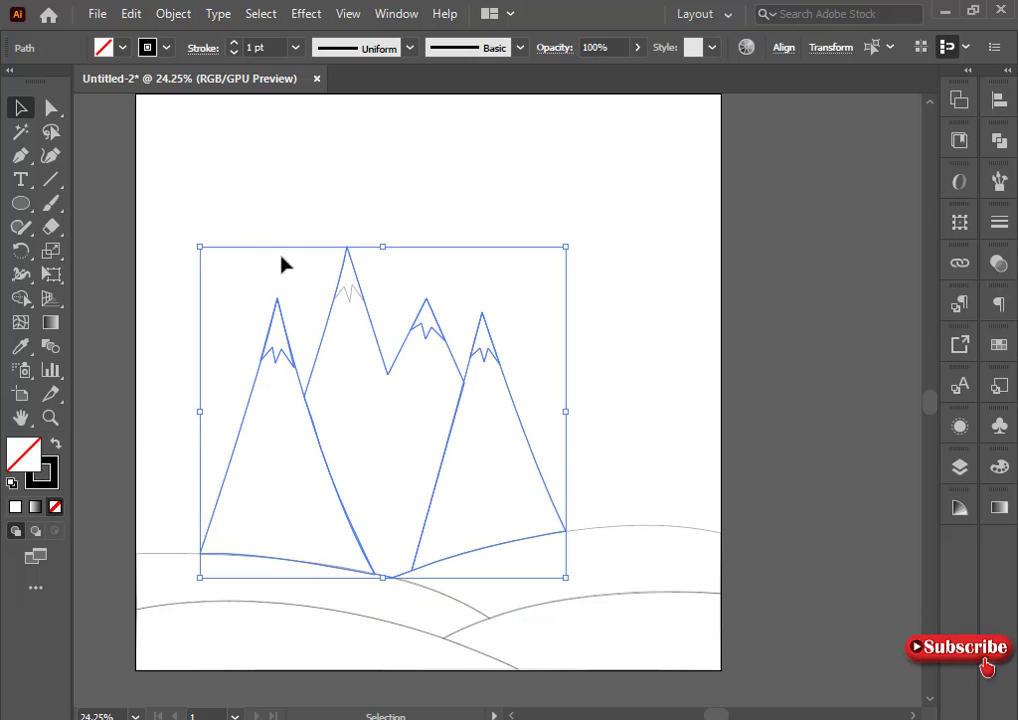
{"action": "left_click_drag", "start_coordinate": [218, 189], "coordinate": [587, 413]}
{"action": "left_click_drag", "start_coordinate": [394, 245], "coordinate": [394, 236]}
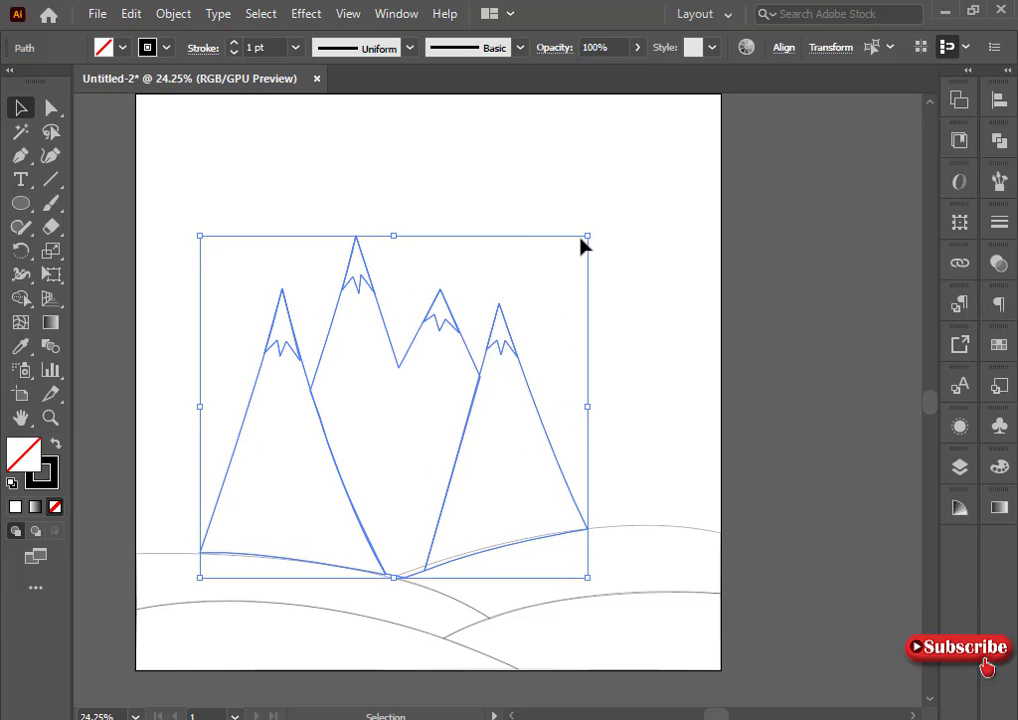
{"action": "left_click_drag", "start_coordinate": [587, 237], "coordinate": [612, 221]}
{"action": "left_click", "coordinate": [651, 374]}
Step: Scale the mountains and snowcaps up further until the right mountain's outer base corner reaches the top of the rear right hill
{"action": "left_click_drag", "start_coordinate": [205, 194], "coordinate": [588, 458]}
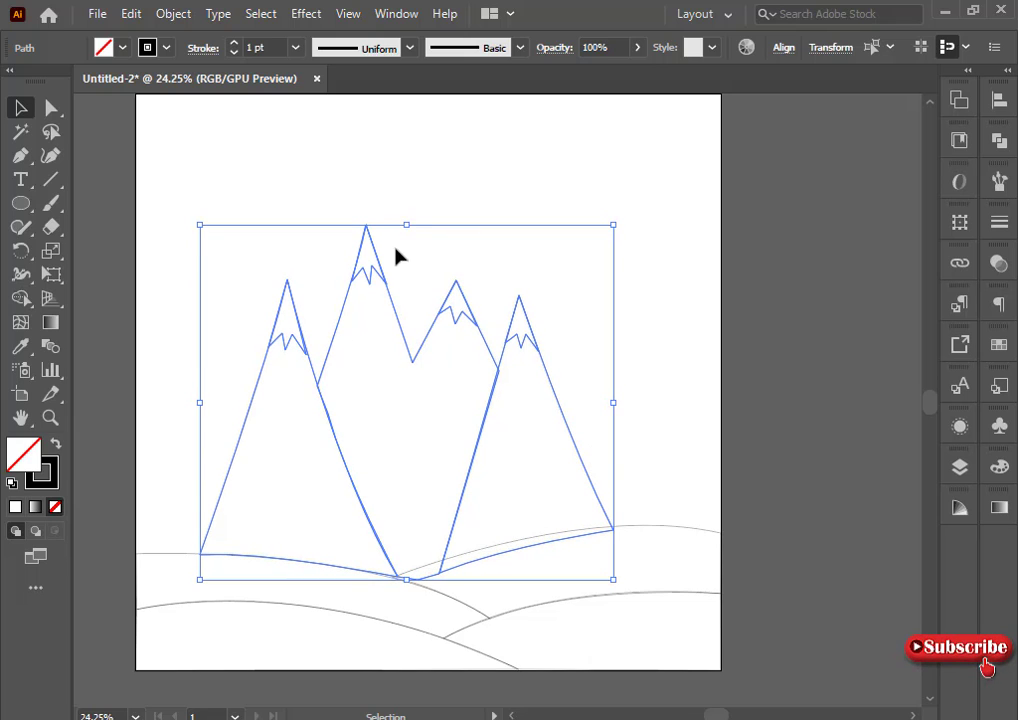
{"action": "left_click_drag", "start_coordinate": [420, 225], "coordinate": [423, 202]}
{"action": "left_click_drag", "start_coordinate": [613, 203], "coordinate": [641, 191]}
{"action": "left_click", "coordinate": [704, 288]}
{"action": "left_click_drag", "start_coordinate": [202, 177], "coordinate": [622, 403]}
{"action": "left_click", "coordinate": [650, 433]}
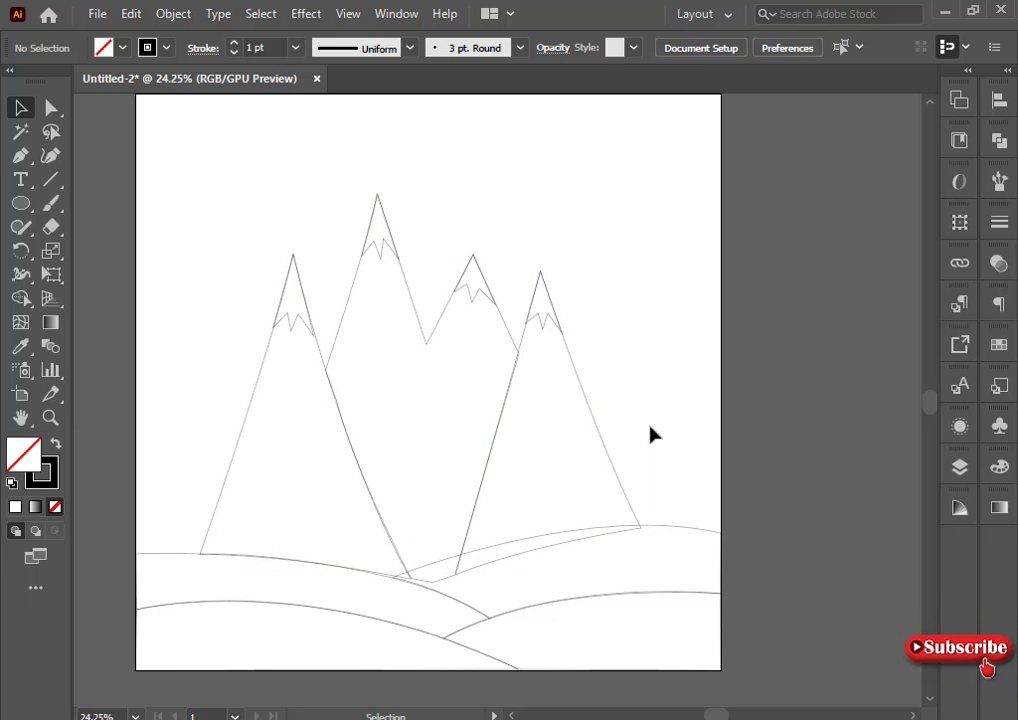
Step: Fill the front left hill with the bright green 2EFF51
{"action": "left_click", "coordinate": [250, 671]}
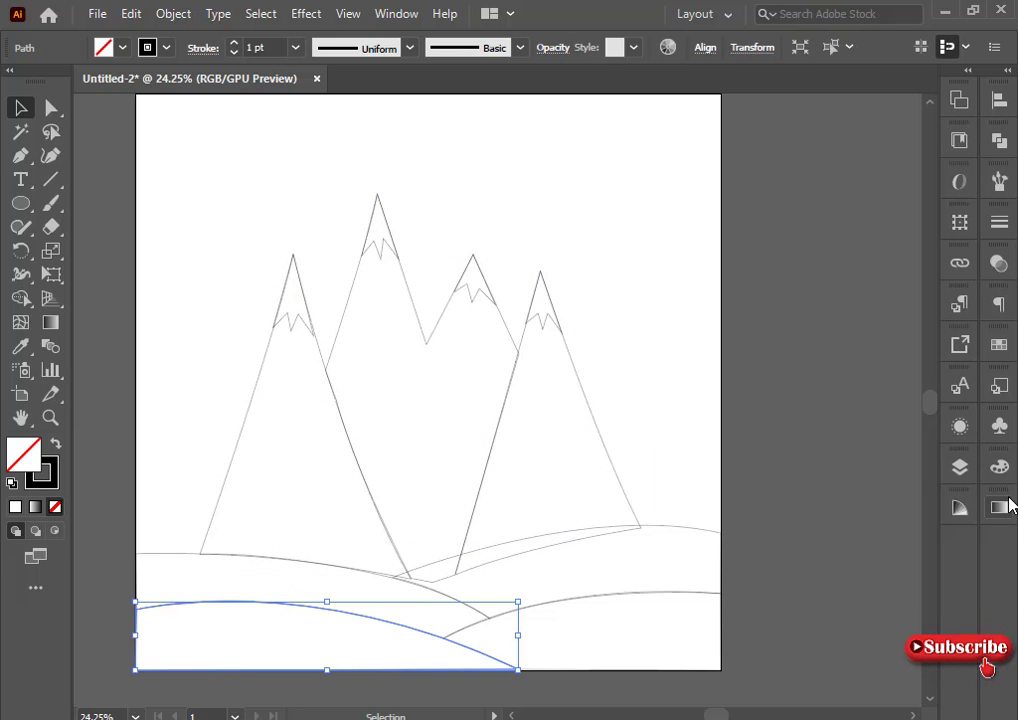
{"action": "left_click", "coordinate": [999, 466]}
{"action": "left_click", "coordinate": [824, 614]}
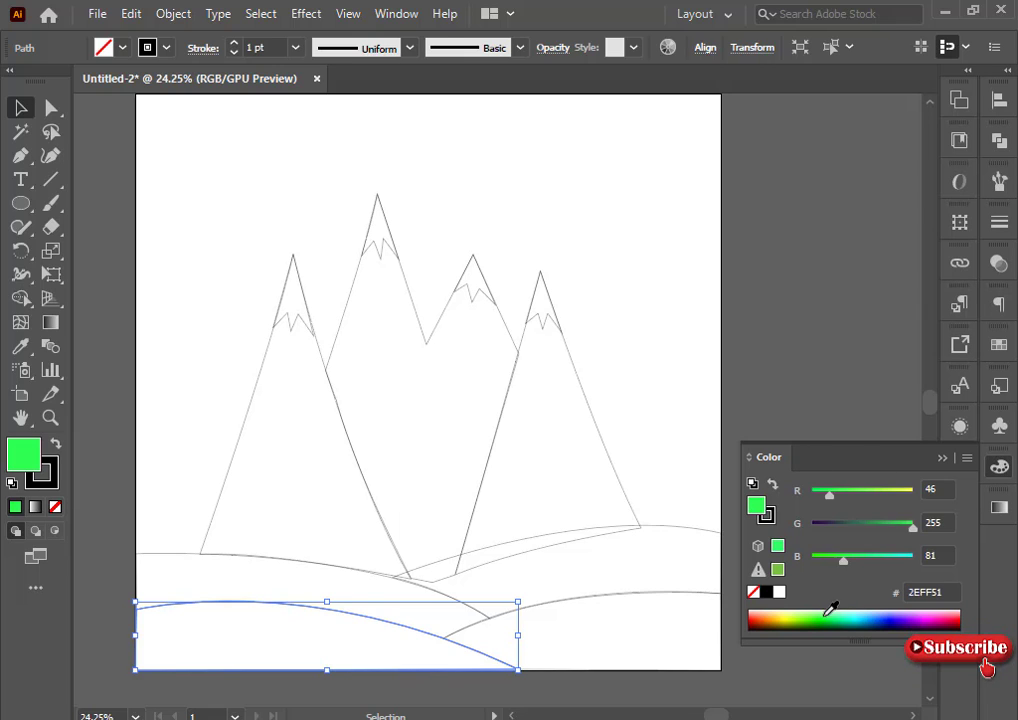
Step: Switch the colour mode to CMYK and recolour the front left hill to C 61, M 0, Y 100, K 40
{"action": "left_click", "coordinate": [966, 457]}
{"action": "left_click", "coordinate": [852, 558]}
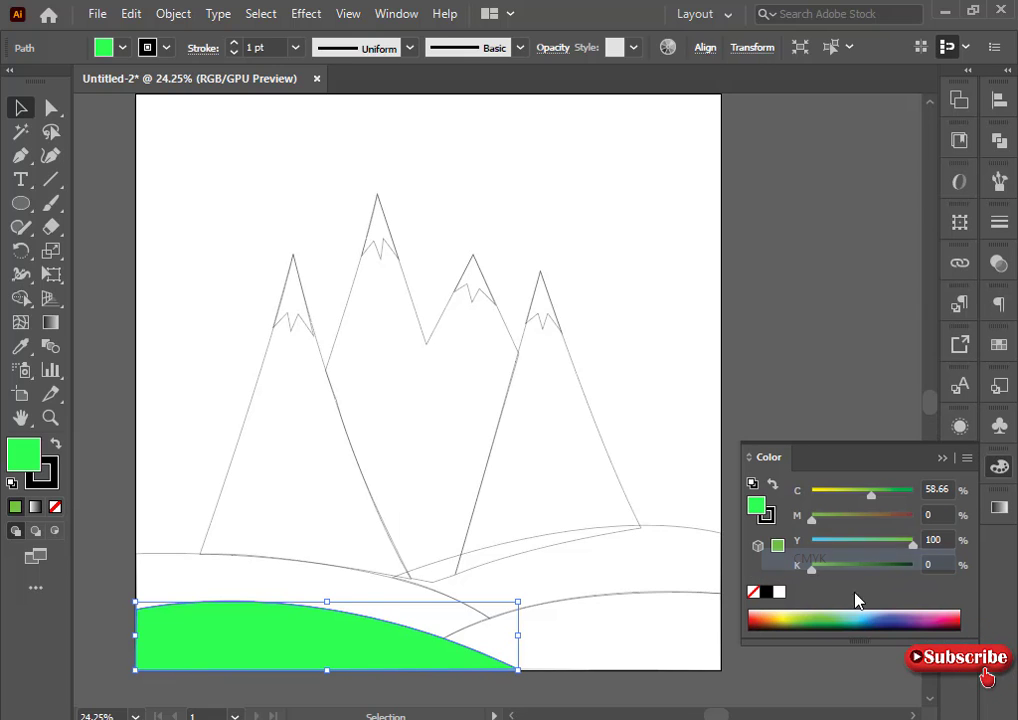
{"action": "left_click", "coordinate": [853, 492]}
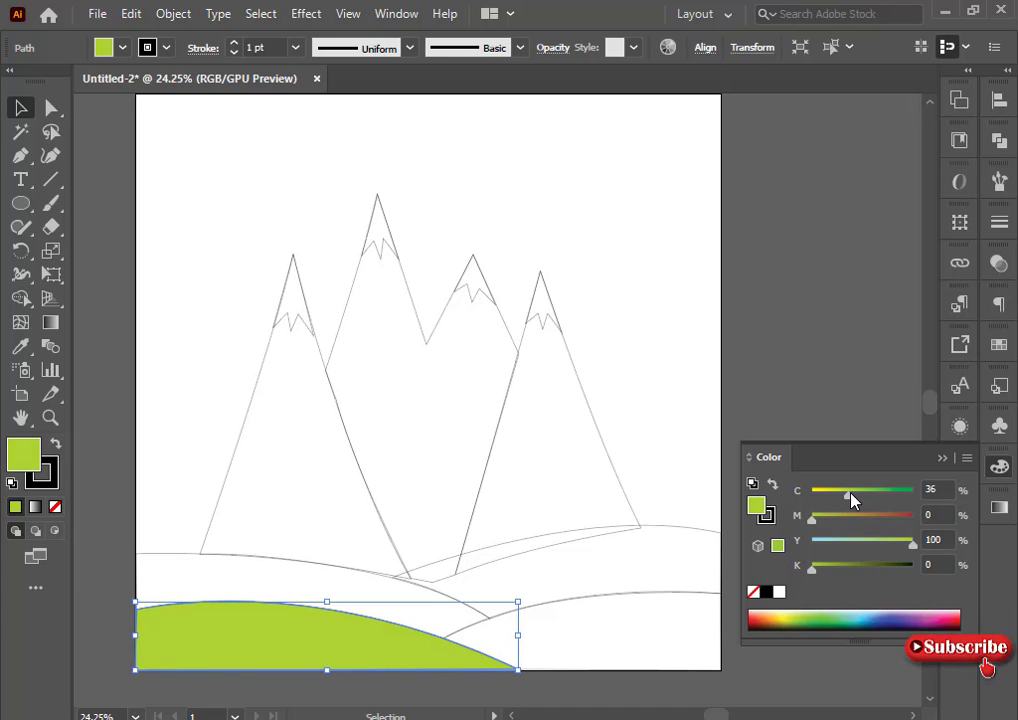
{"action": "left_click_drag", "start_coordinate": [849, 495], "coordinate": [858, 495]}
{"action": "left_click_drag", "start_coordinate": [812, 567], "coordinate": [840, 566]}
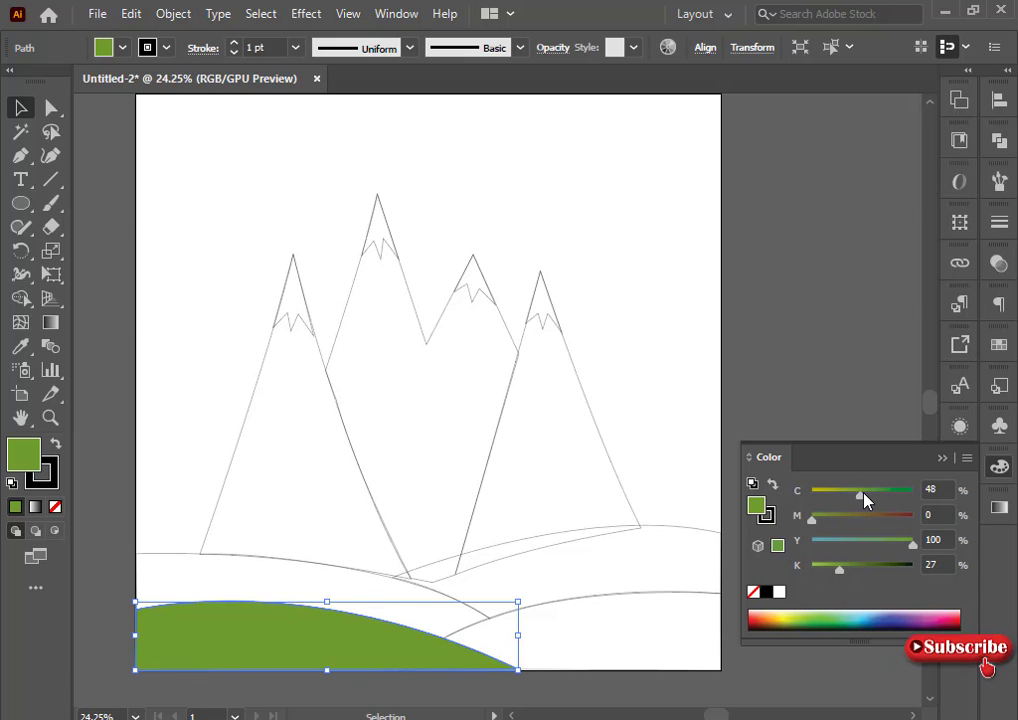
{"action": "mouse_move", "coordinate": [811, 519]}
{"action": "left_mouse_down"}
{"action": "mouse_move", "coordinate": [825, 525]}
{"action": "mouse_move", "coordinate": [802, 519]}
{"action": "left_mouse_up"}
{"action": "left_click_drag", "start_coordinate": [860, 494], "coordinate": [873, 494]}
{"action": "left_click_drag", "start_coordinate": [839, 568], "coordinate": [852, 570]}
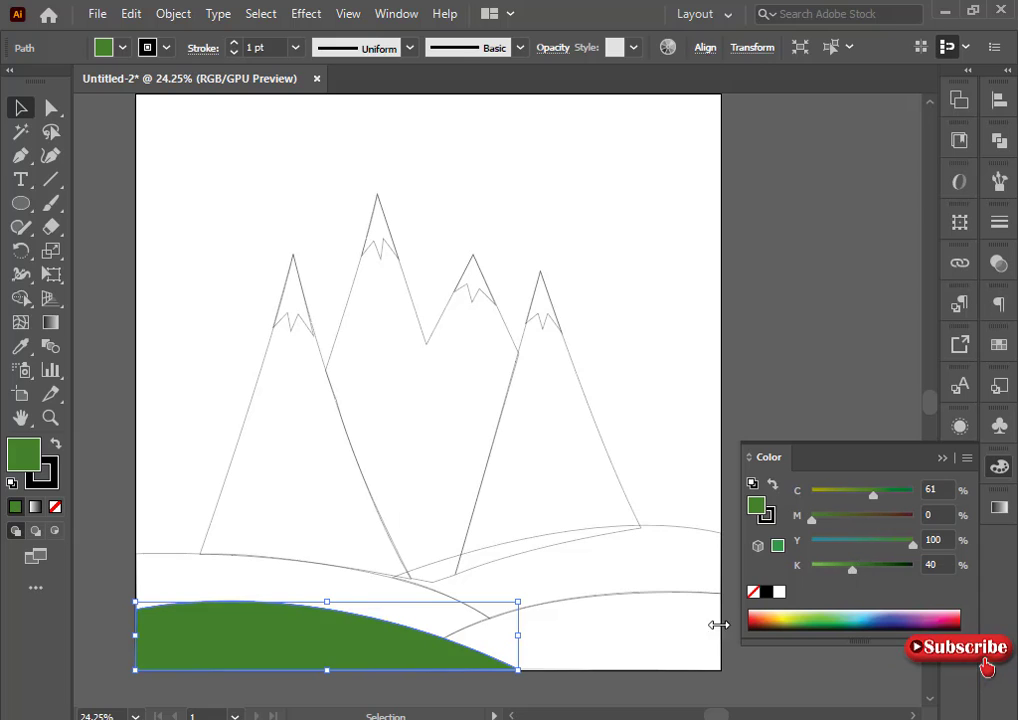
Step: Fill the front right hill with the front left hill's green and darken it by adding more black
{"action": "left_click_drag", "start_coordinate": [645, 613], "coordinate": [728, 676]}
{"action": "left_click", "coordinate": [777, 571]}
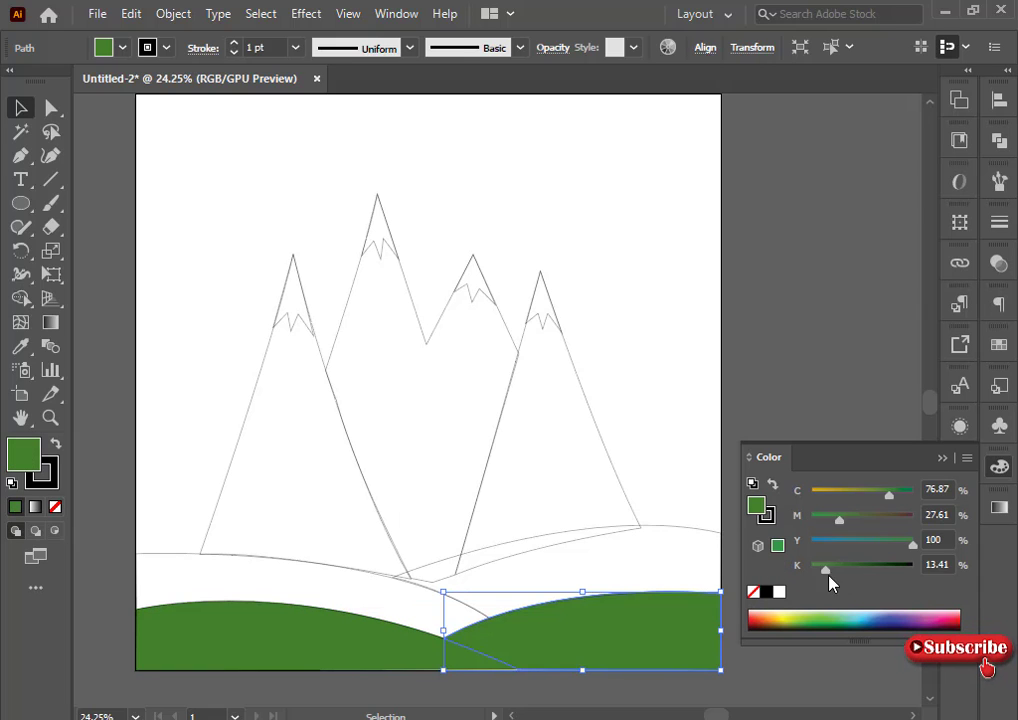
{"action": "left_click_drag", "start_coordinate": [826, 572], "coordinate": [852, 566]}
Step: Fill the rear left hill with the front right hill's dark green and raise its black to 41%
{"action": "left_click", "coordinate": [185, 592]}
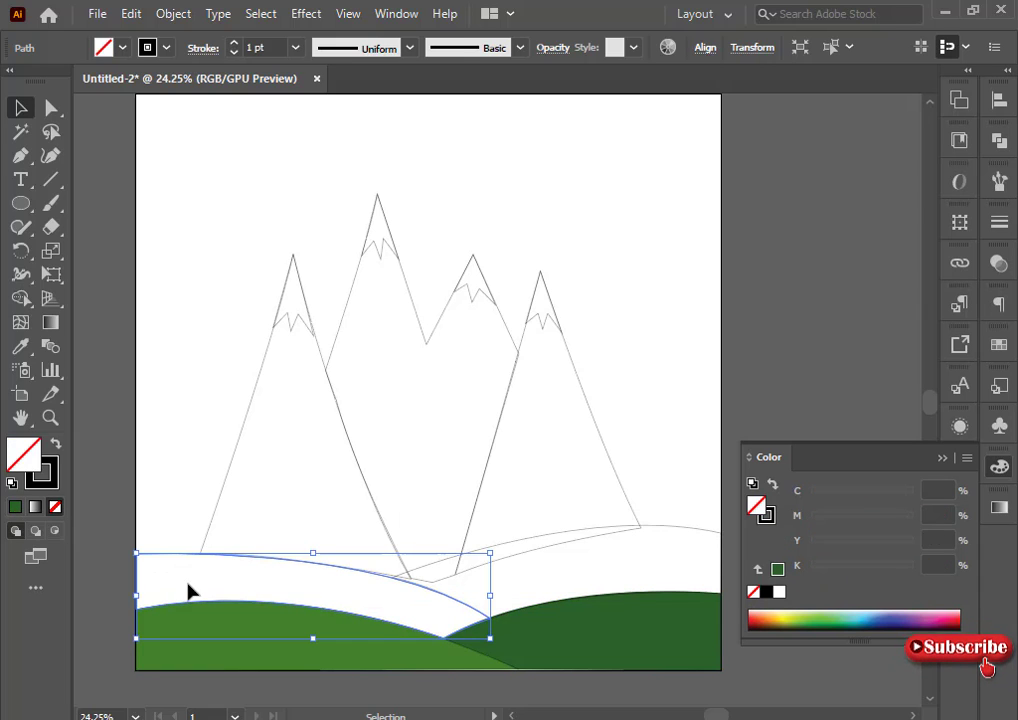
{"action": "left_click", "coordinate": [779, 570]}
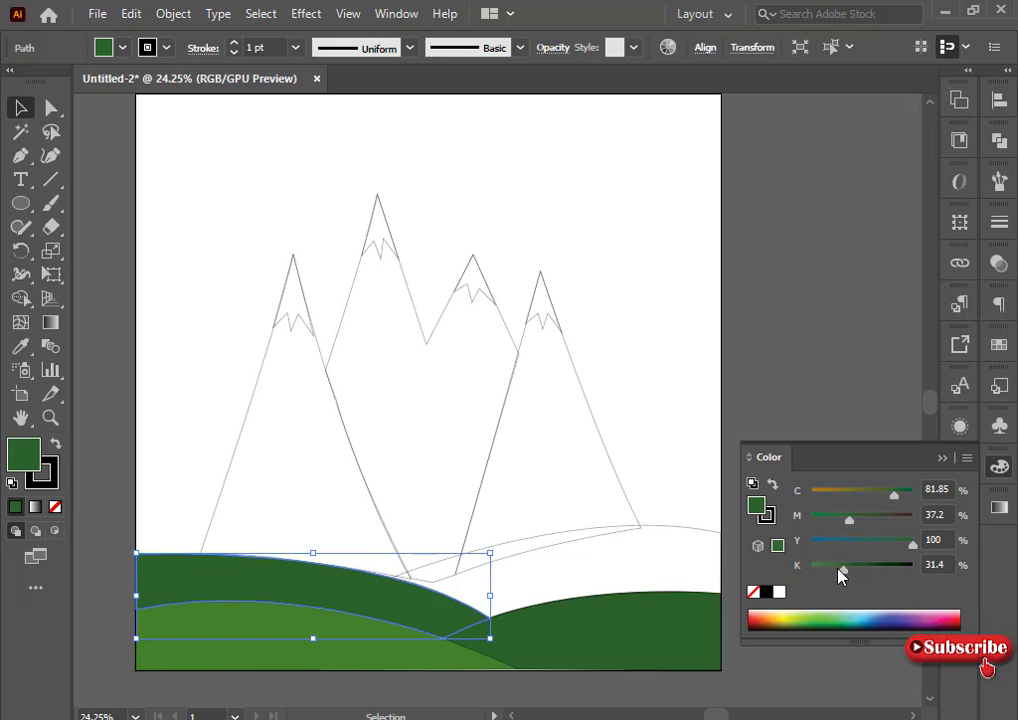
{"action": "left_click_drag", "start_coordinate": [841, 572], "coordinate": [852, 570]}
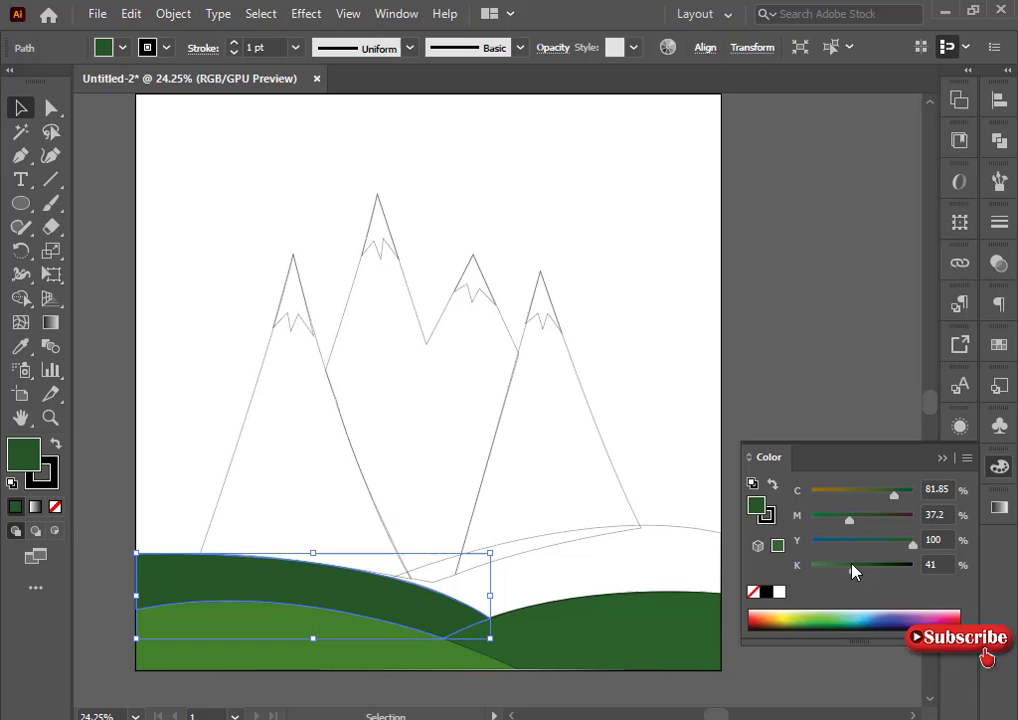
Step: Sample the front left hill's green onto the rear right hill, then lighten it to C 61, M 0, Y 100, K 20
{"action": "left_click", "coordinate": [702, 568]}
{"action": "left_click", "coordinate": [20, 346]}
{"action": "left_click", "coordinate": [270, 613]}
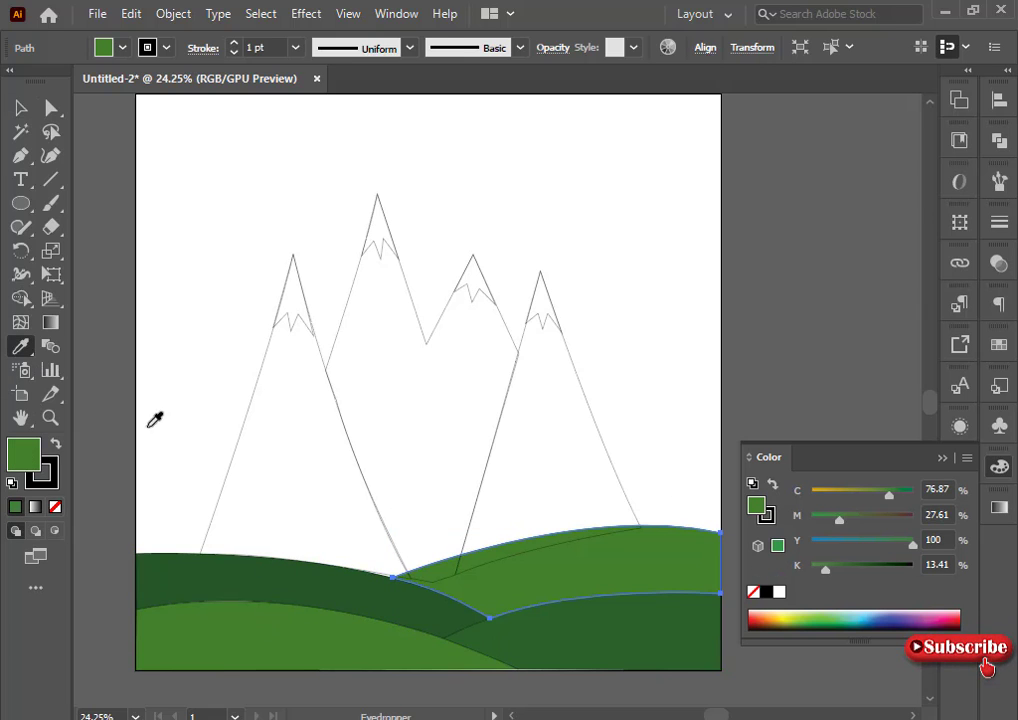
{"action": "left_click", "coordinate": [20, 107]}
{"action": "mouse_move", "coordinate": [888, 494]}
{"action": "left_mouse_down"}
{"action": "mouse_move", "coordinate": [810, 520]}
{"action": "mouse_move", "coordinate": [873, 493]}
{"action": "left_mouse_up"}
{"action": "left_click_drag", "start_coordinate": [825, 568], "coordinate": [831, 568]}
{"action": "left_click", "coordinate": [672, 386]}
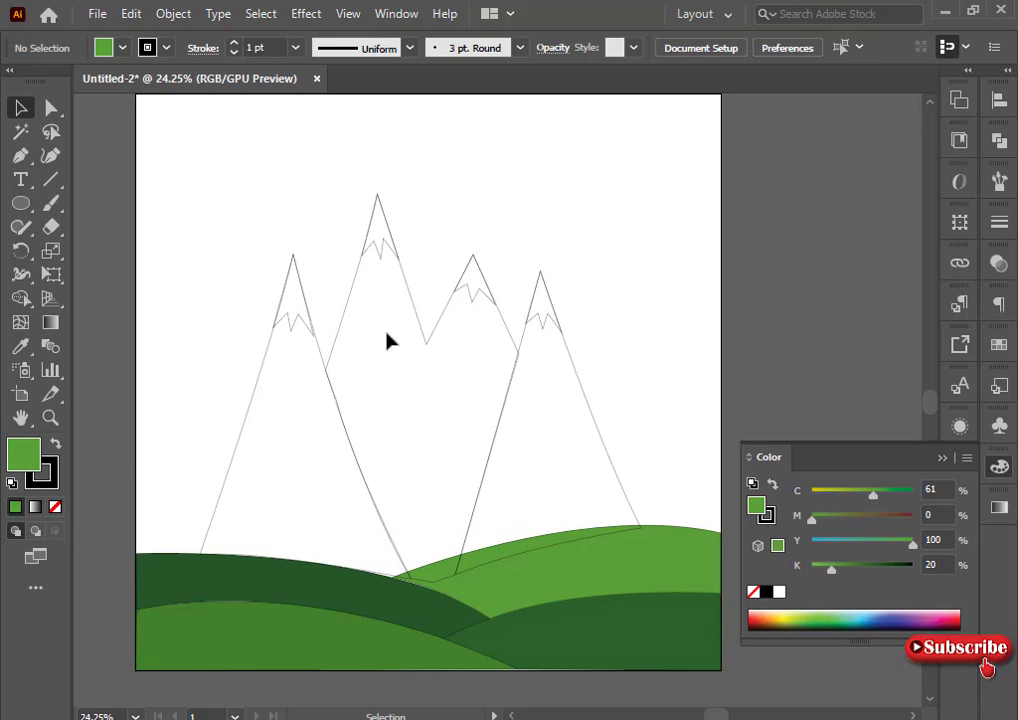
Step: Fill the two outer mountains with dark blue at C 100, M 75, Y 0, K 22
{"action": "left_click", "coordinate": [256, 369]}
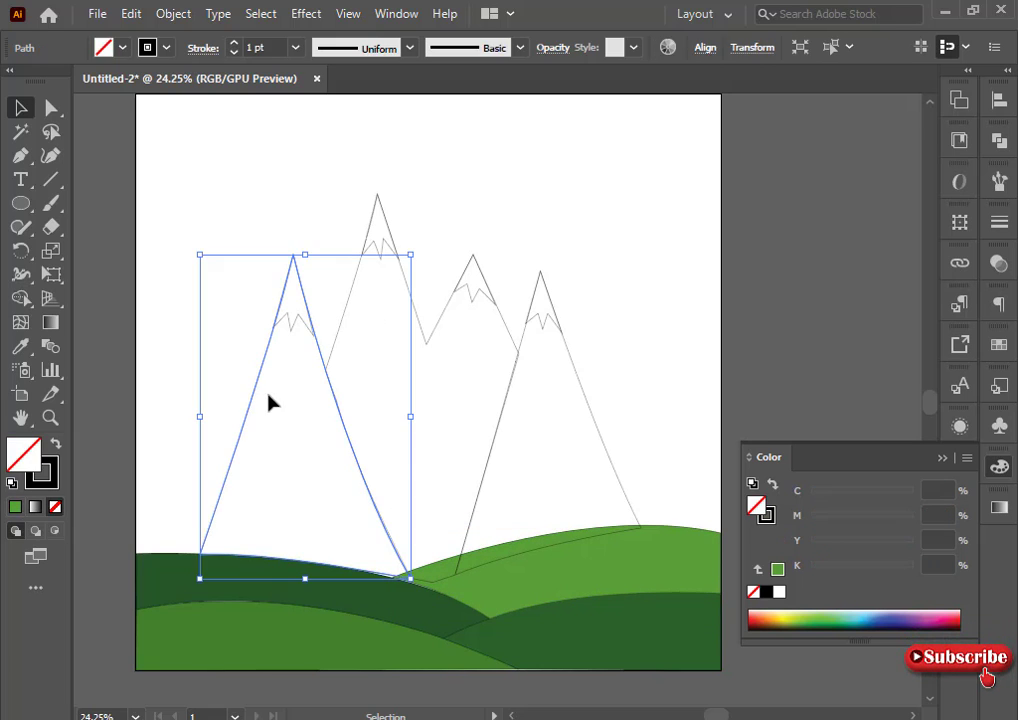
{"action": "left_click", "coordinate": [602, 425], "text": "shift"}
{"action": "left_click", "coordinate": [876, 620]}
{"action": "left_click_drag", "start_coordinate": [899, 519], "coordinate": [840, 523]}
{"action": "left_click_drag", "start_coordinate": [903, 496], "coordinate": [911, 495]}
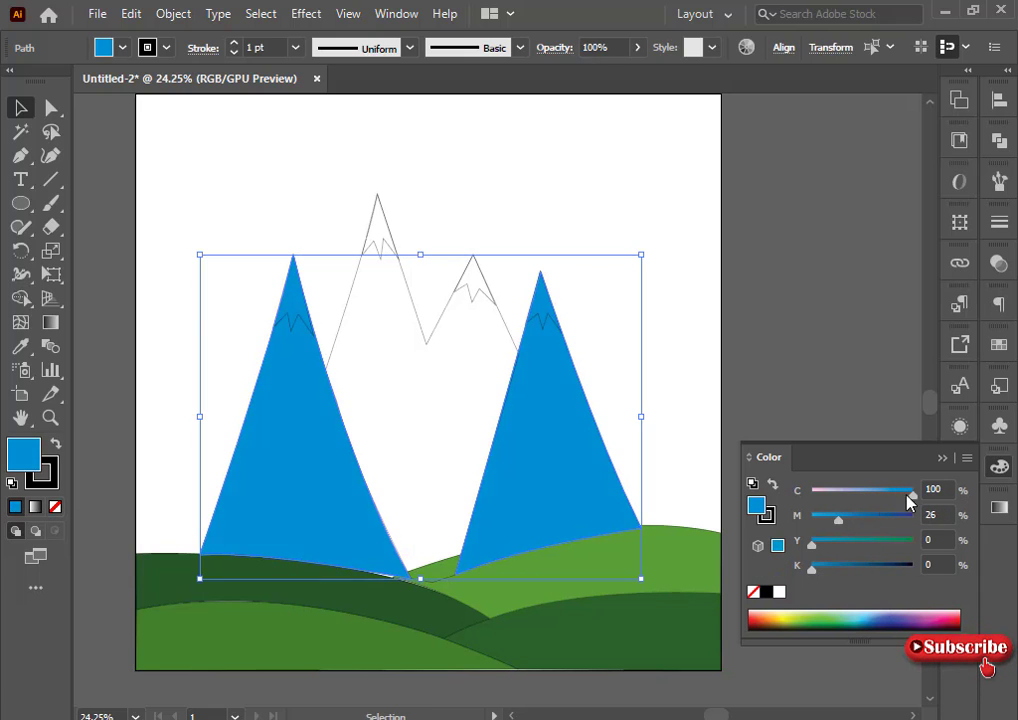
{"action": "left_click_drag", "start_coordinate": [859, 522], "coordinate": [890, 522]}
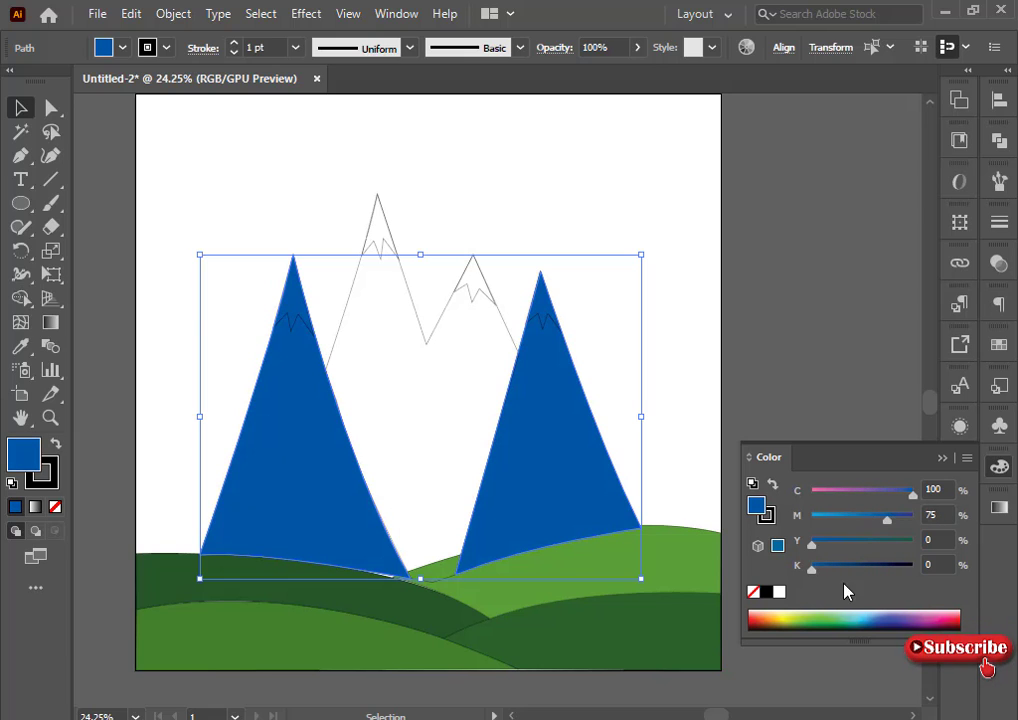
{"action": "left_click_drag", "start_coordinate": [845, 567], "coordinate": [832, 573]}
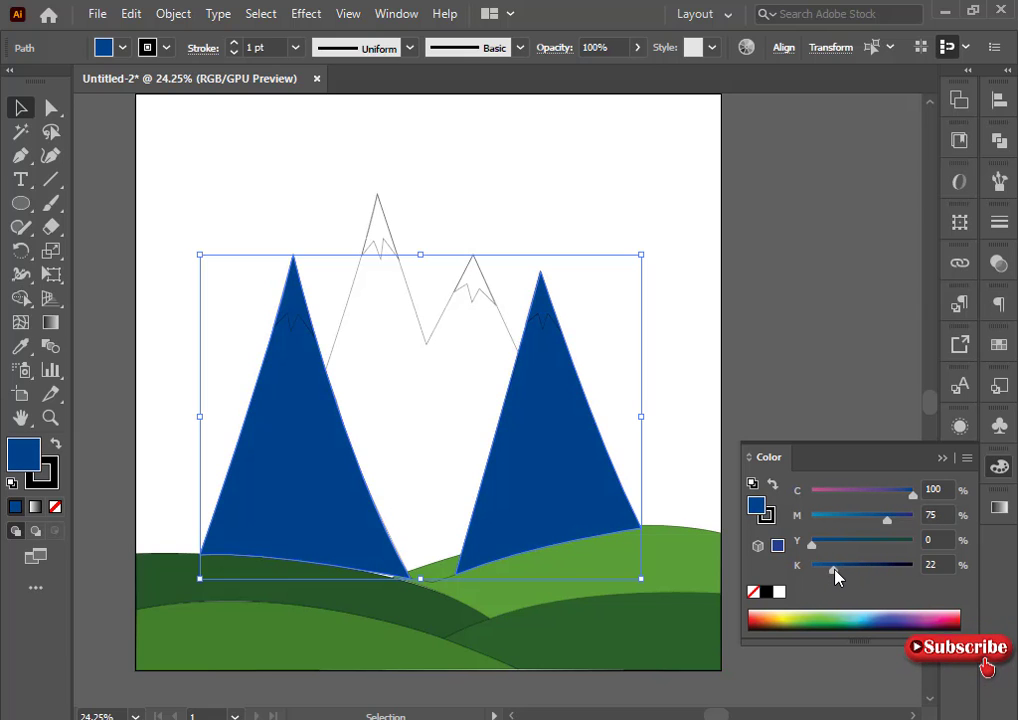
Step: Fill the double-peaked middle mountain with a lighter blue of about C 76, M 29, Y 0, K 0
{"action": "left_click", "coordinate": [337, 315]}
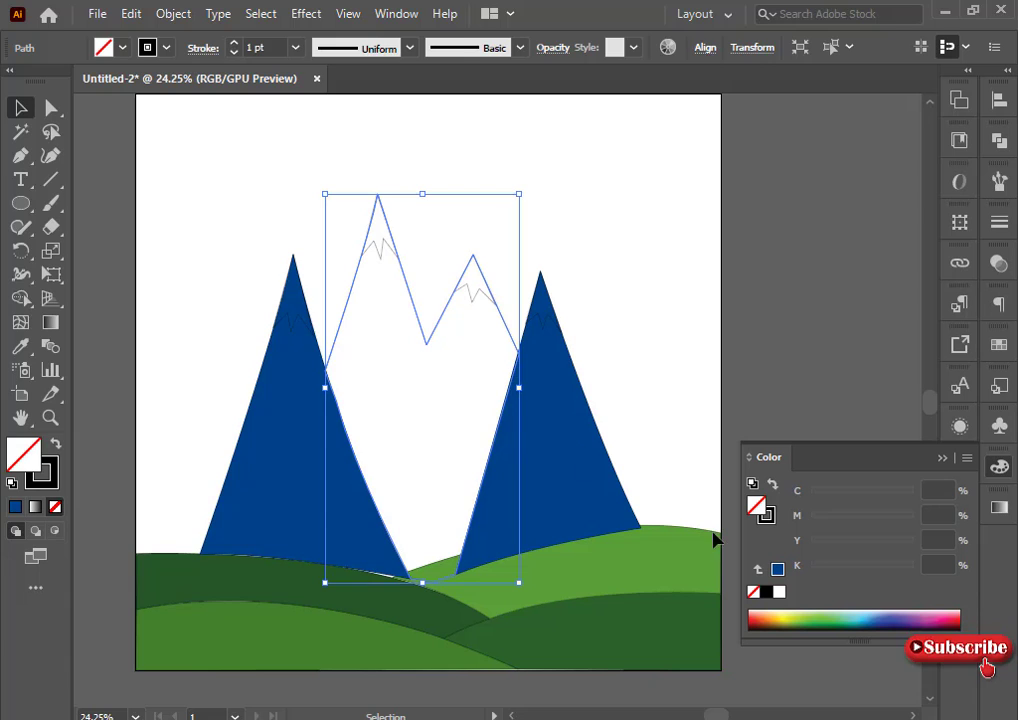
{"action": "left_click", "coordinate": [778, 570]}
{"action": "left_click_drag", "start_coordinate": [895, 516], "coordinate": [812, 517]}
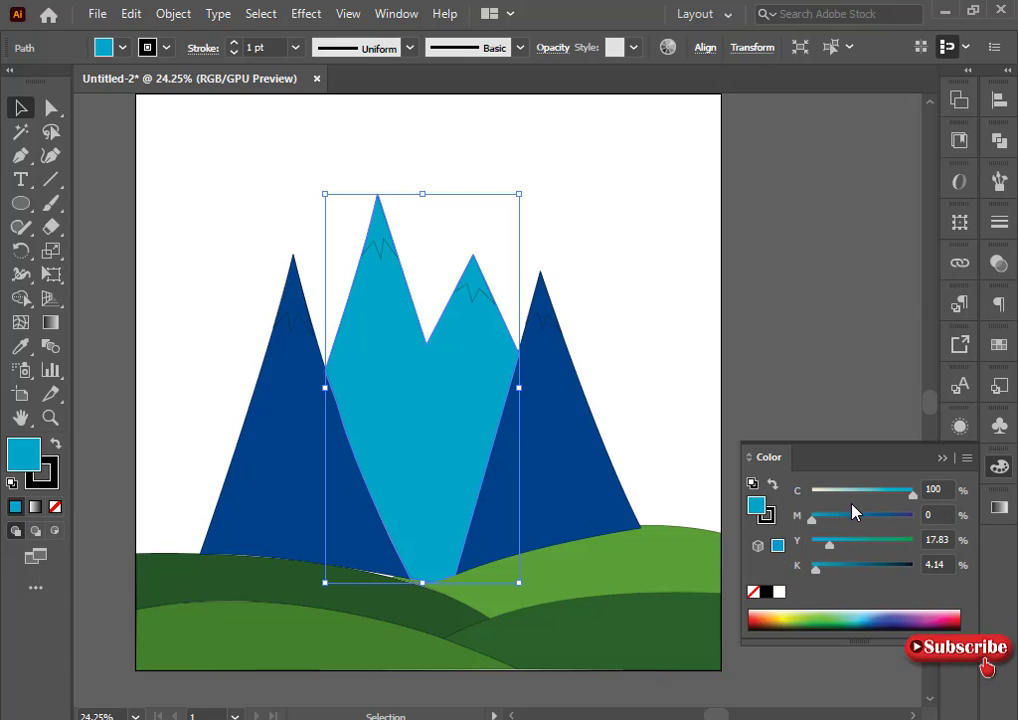
{"action": "left_click", "coordinate": [833, 518]}
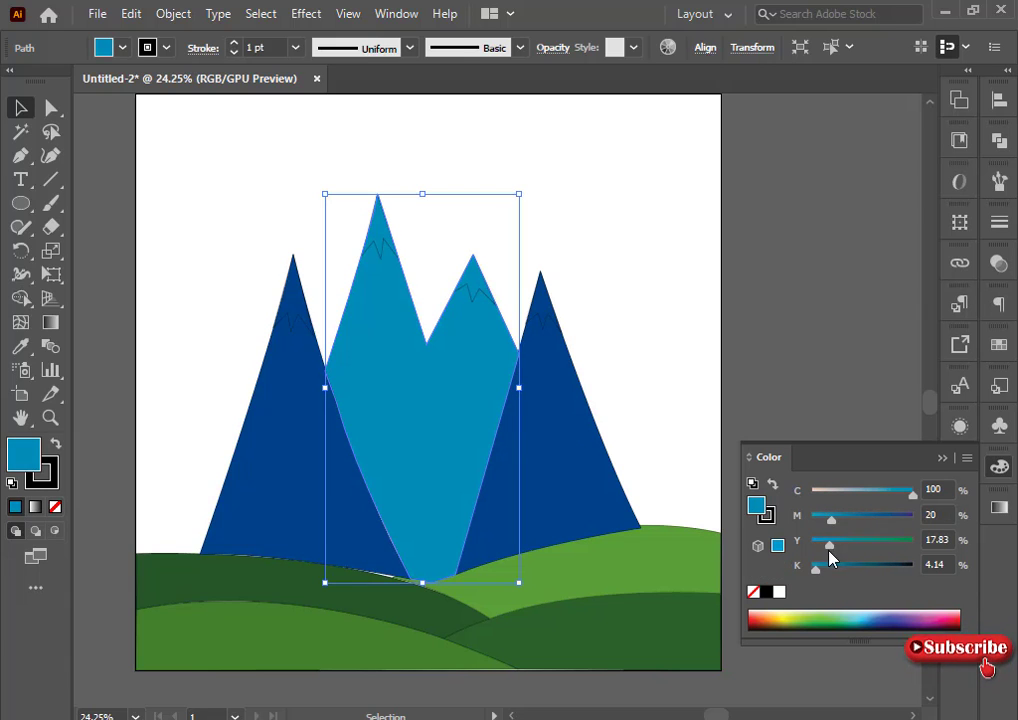
{"action": "left_click_drag", "start_coordinate": [824, 548], "coordinate": [800, 560]}
{"action": "left_click_drag", "start_coordinate": [831, 519], "coordinate": [817, 522]}
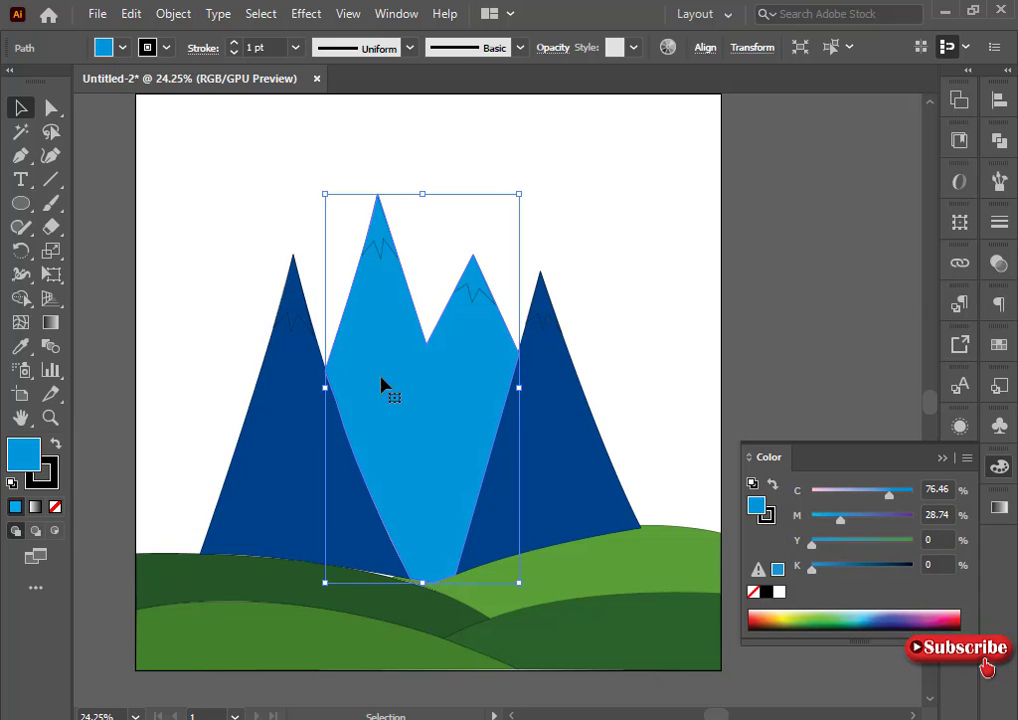
Step: Select all the mountains and snowcaps and move them slightly down towards the hills
{"action": "key", "text": "ctrl+shift+a"}
{"action": "left_click_drag", "start_coordinate": [227, 216], "coordinate": [530, 377]}
{"action": "key", "text": "Return"}
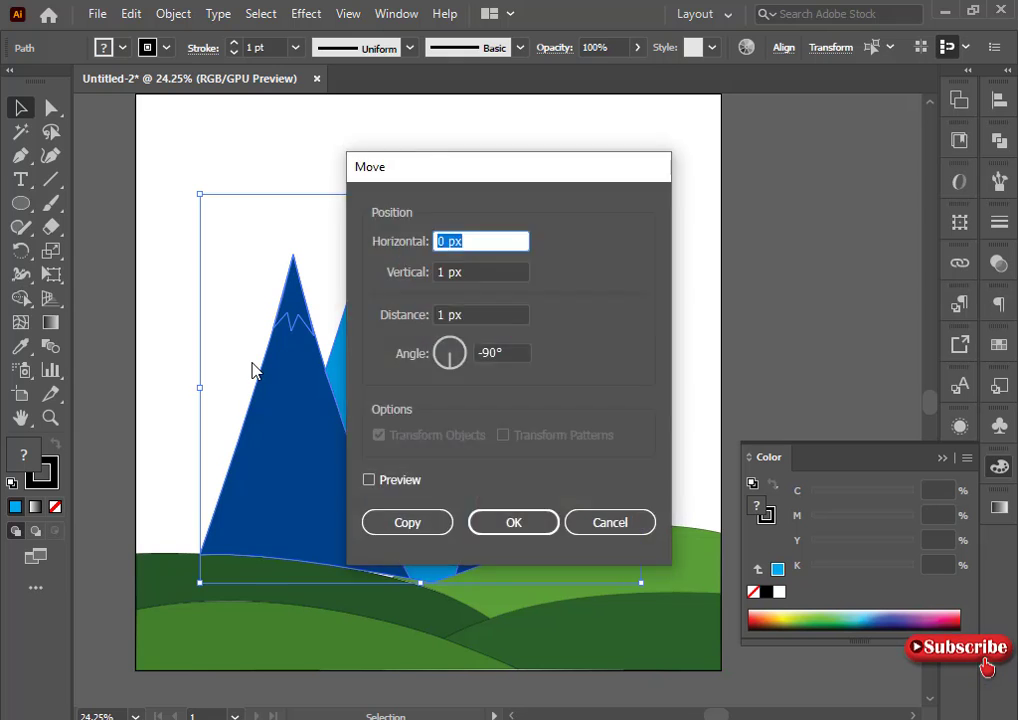
{"action": "left_click", "coordinate": [518, 586]}
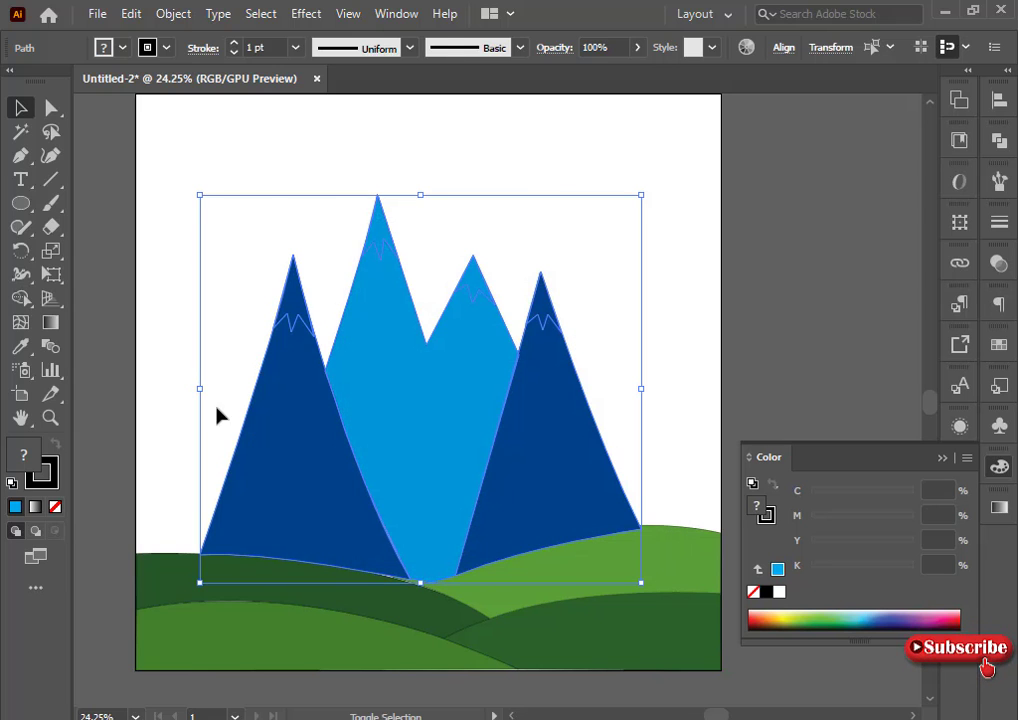
Step: Keep only the four snowcaps selected and fill them with white
{"action": "left_click_drag", "start_coordinate": [216, 407], "coordinate": [604, 466]}
{"action": "left_click", "coordinate": [780, 593]}
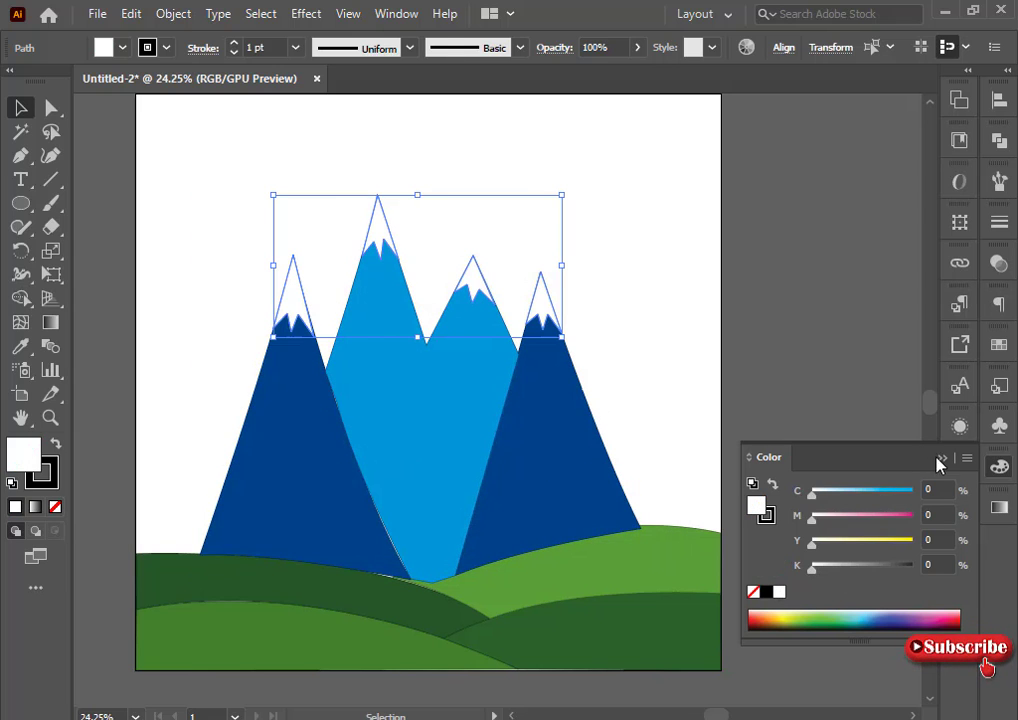
{"action": "left_click", "coordinate": [868, 368]}
Step: Remove the black outline from all the hills, mountains and snowcaps
{"action": "left_click", "coordinate": [345, 538]}
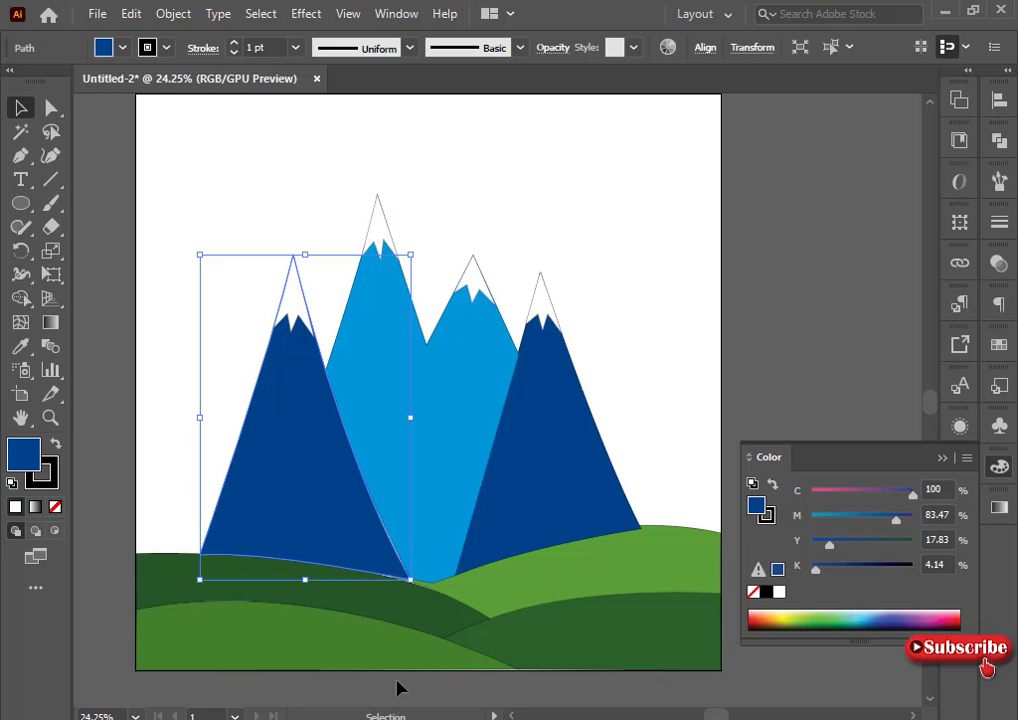
{"action": "left_click", "coordinate": [425, 513]}
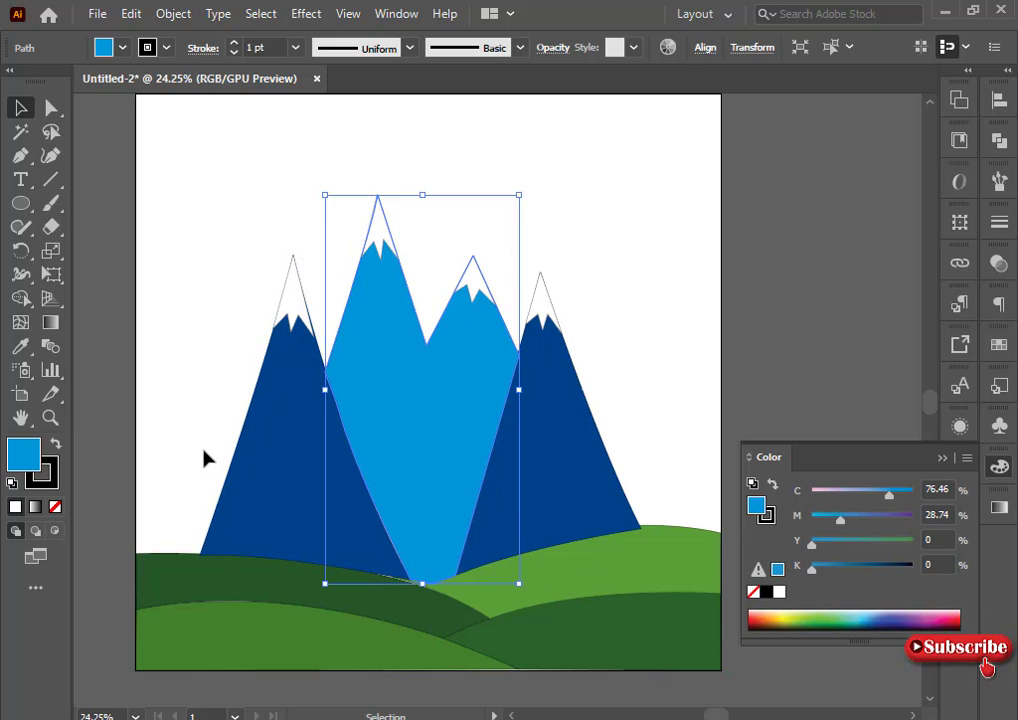
{"action": "left_click", "coordinate": [170, 410]}
{"action": "left_click_drag", "start_coordinate": [166, 224], "coordinate": [545, 622]}
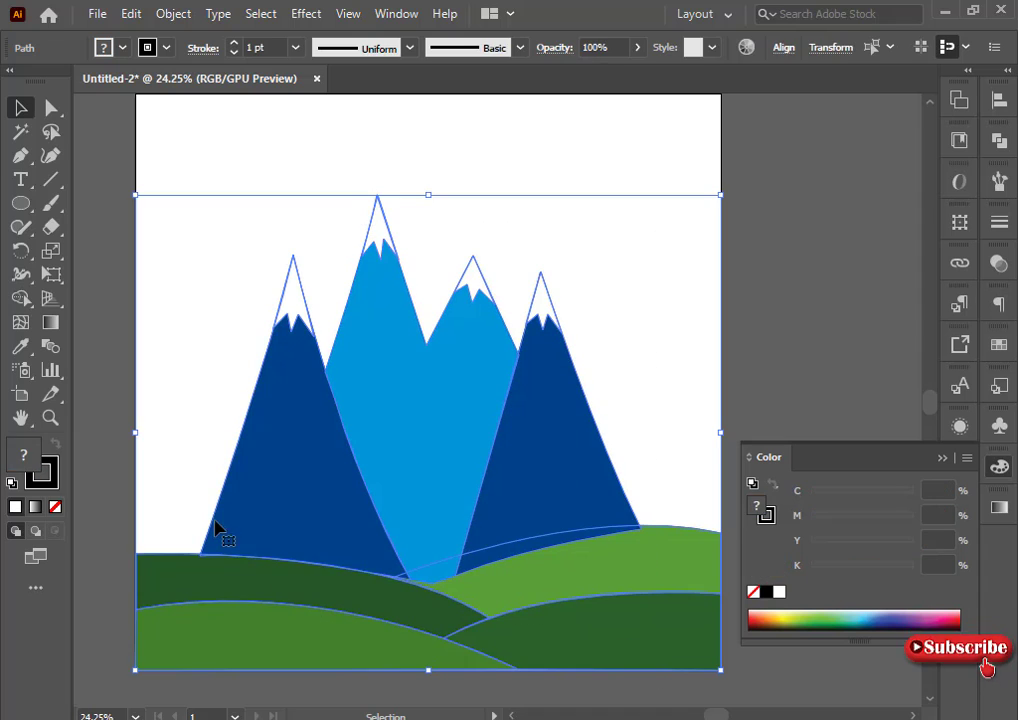
{"action": "left_click", "coordinate": [100, 512]}
{"action": "left_click_drag", "start_coordinate": [97, 183], "coordinate": [726, 681]}
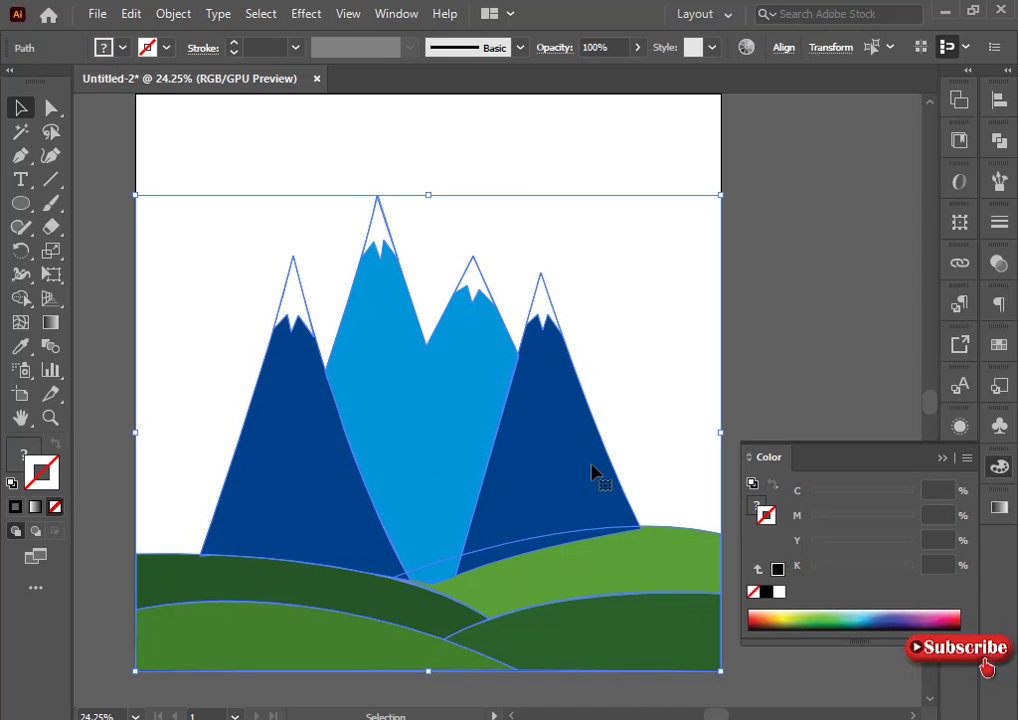
Step: Nudge the middle and left mountains slightly down to close the gaps where their bases meet the rear hills
{"action": "left_click", "coordinate": [621, 465]}
{"action": "left_click", "coordinate": [364, 506]}
{"action": "left_click", "coordinate": [443, 549]}
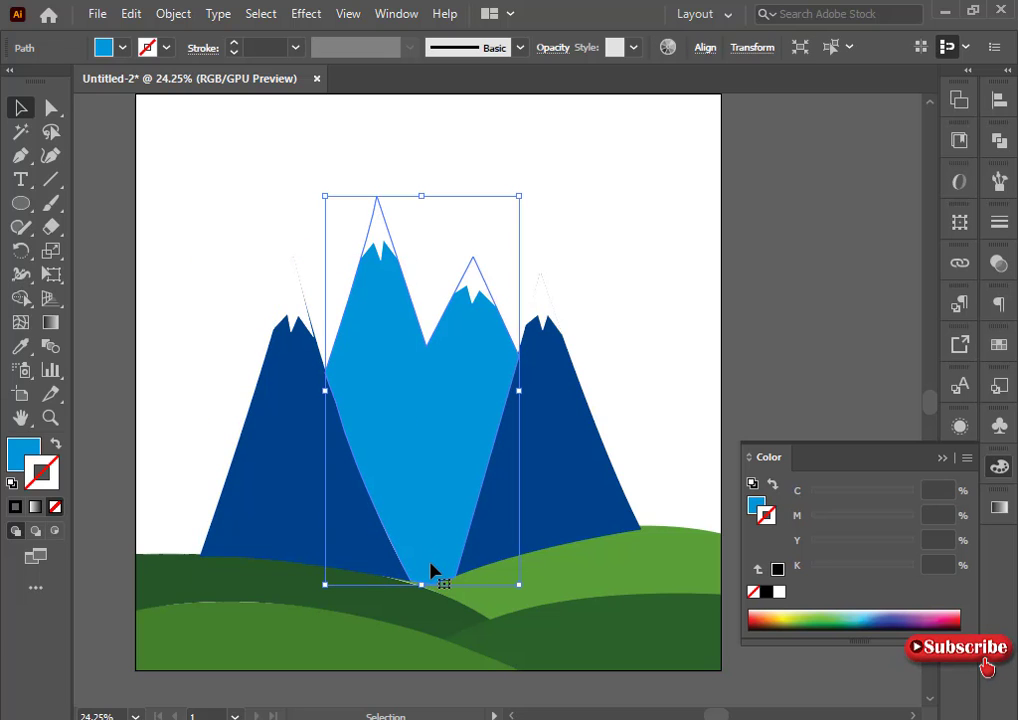
{"action": "left_click", "coordinate": [377, 541]}
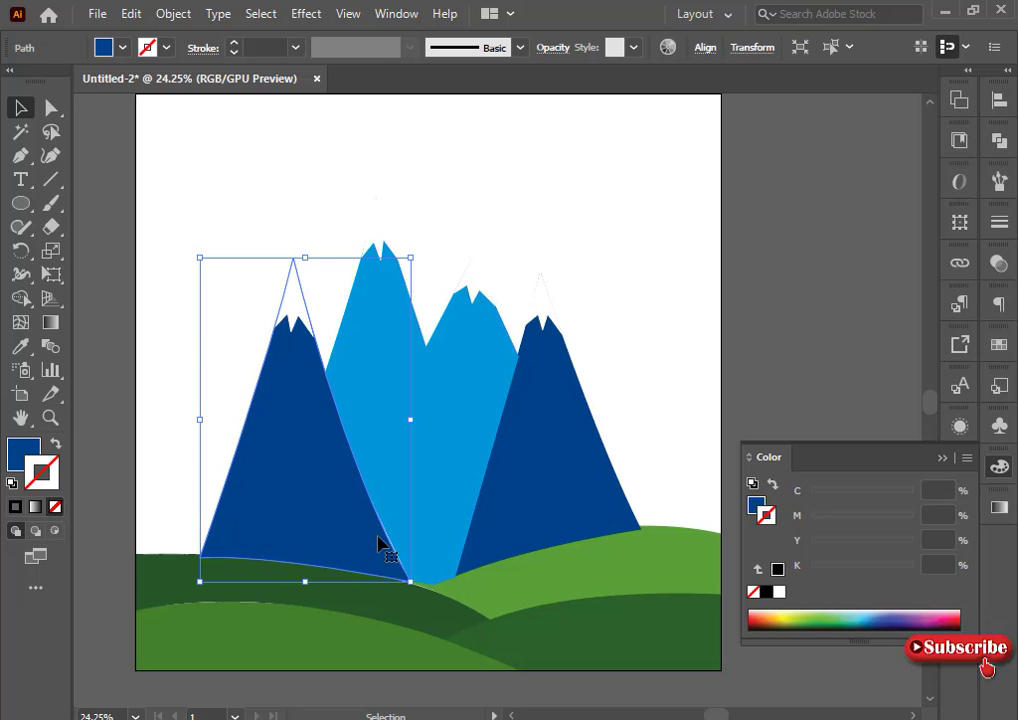
{"action": "left_click", "coordinate": [392, 540]}
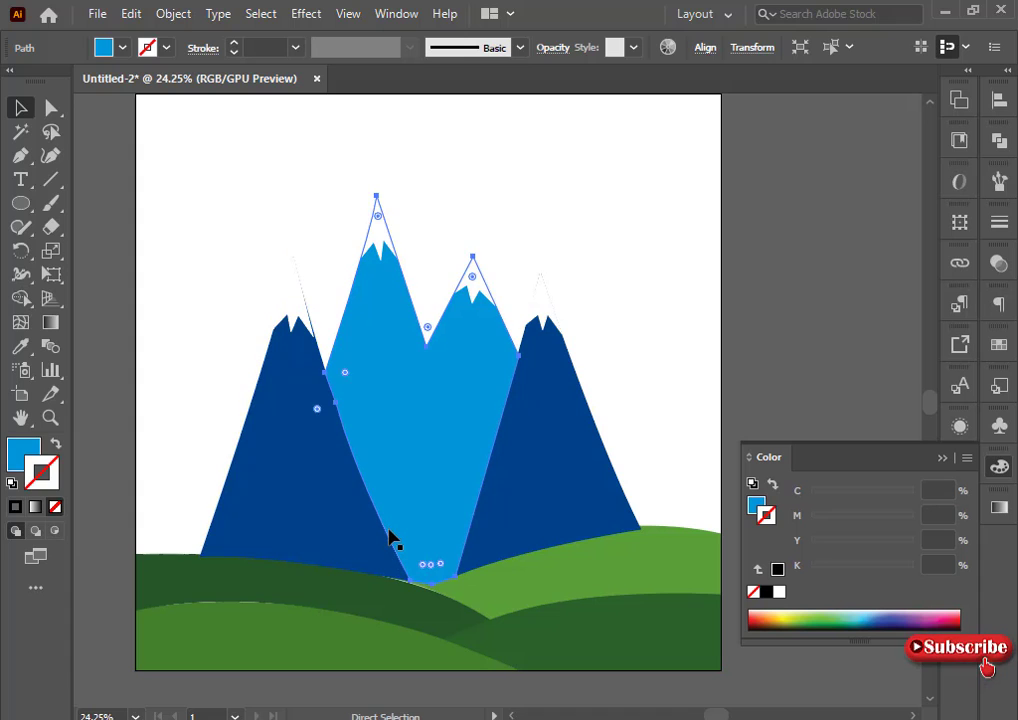
Step: Bring the hills and snowcaps to the front so the hills overlap the bases of the mountains
{"action": "key", "text": "ctrl+a"}
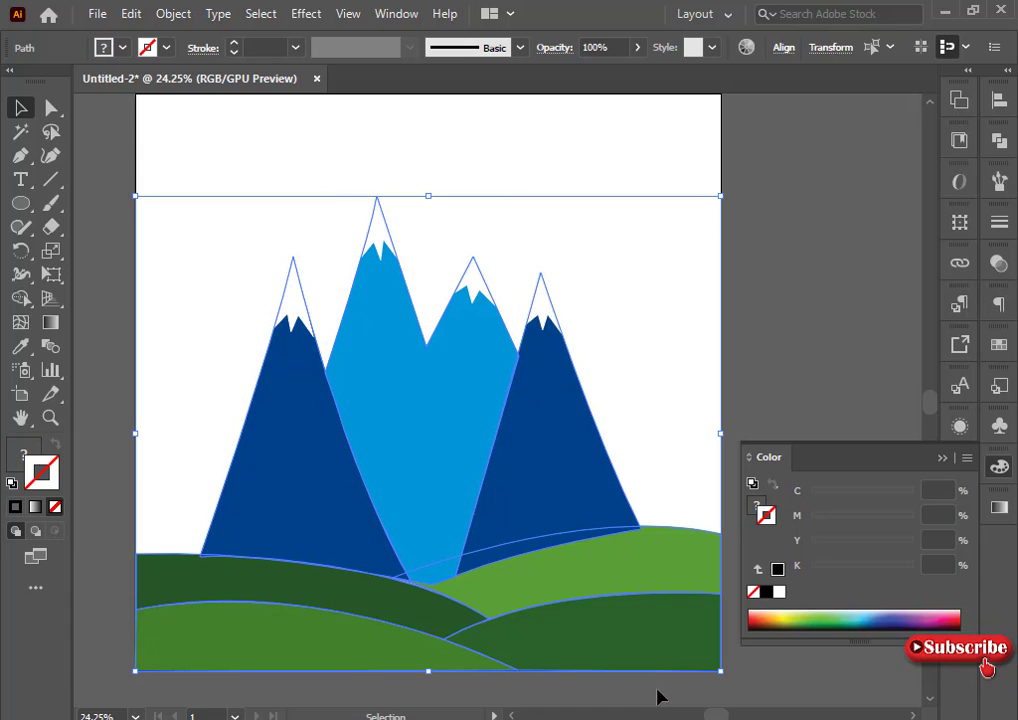
{"action": "left_click_drag", "start_coordinate": [186, 432], "coordinate": [582, 490]}
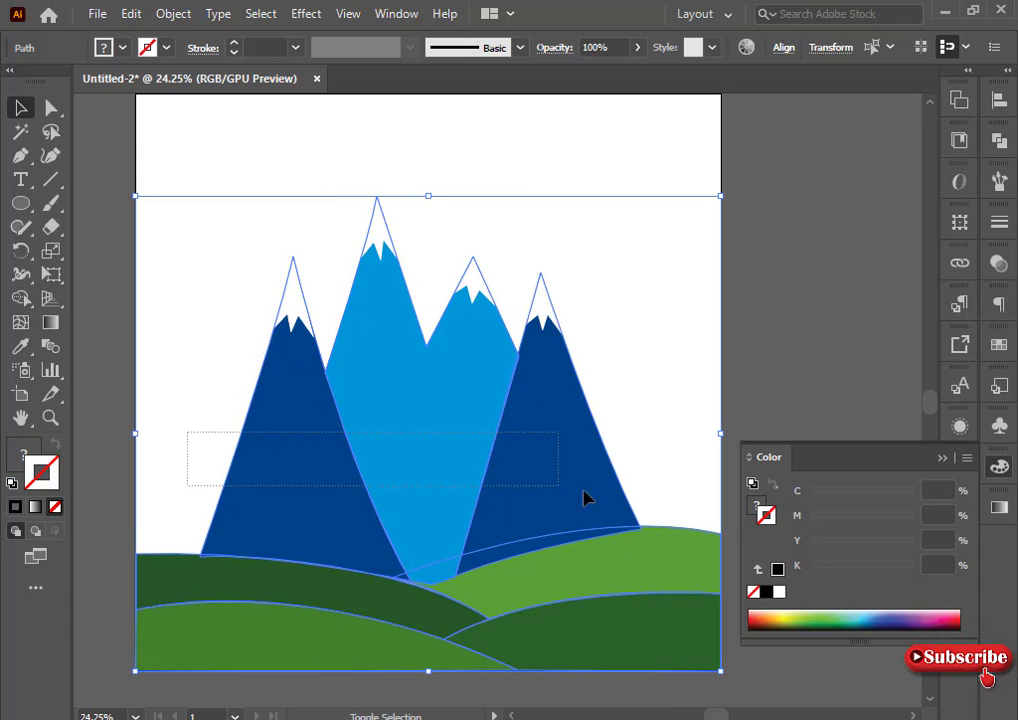
{"action": "right_click", "coordinate": [527, 609]}
{"action": "mouse_move", "coordinate": [677, 497]}
{"action": "left_click", "coordinate": [800, 499]}
{"action": "left_click", "coordinate": [806, 409]}
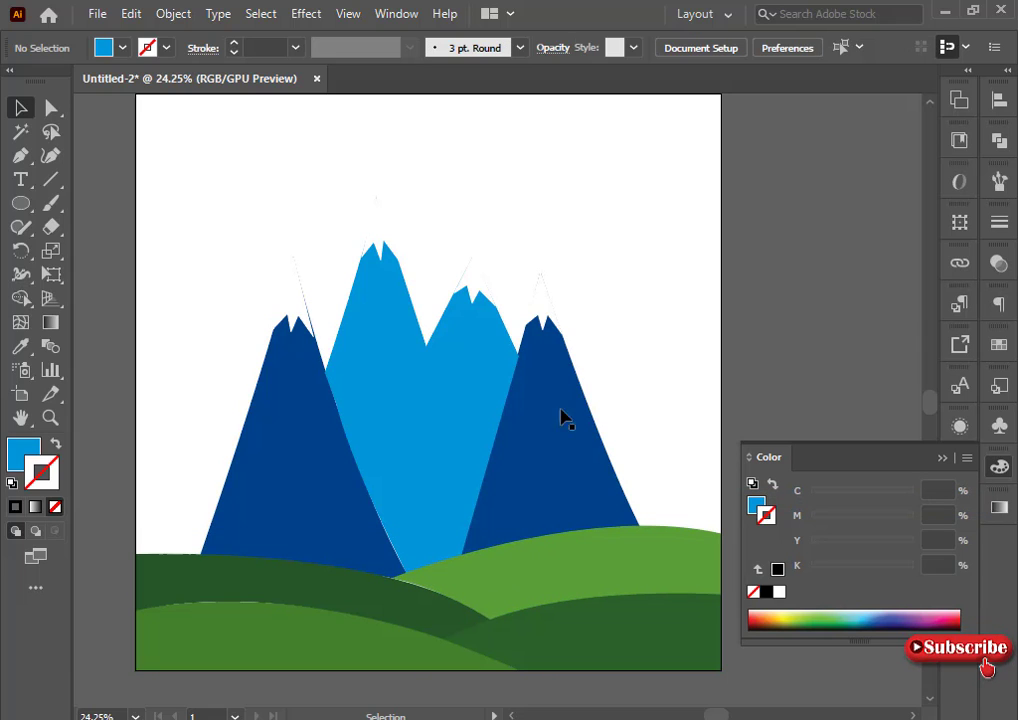
Step: Adjust the left mountain's inner base anchor point to close the white gap beside the middle mountain
{"action": "left_click", "coordinate": [425, 588]}
{"action": "left_click", "coordinate": [51, 107]}
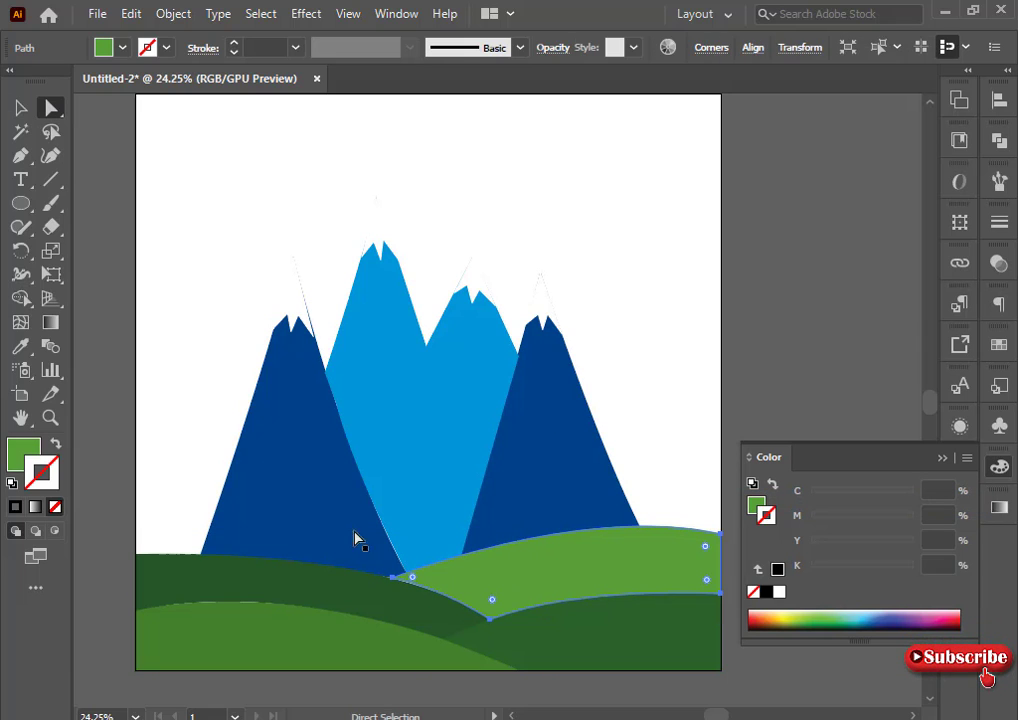
{"action": "left_click", "coordinate": [394, 580]}
{"action": "left_click", "coordinate": [386, 573]}
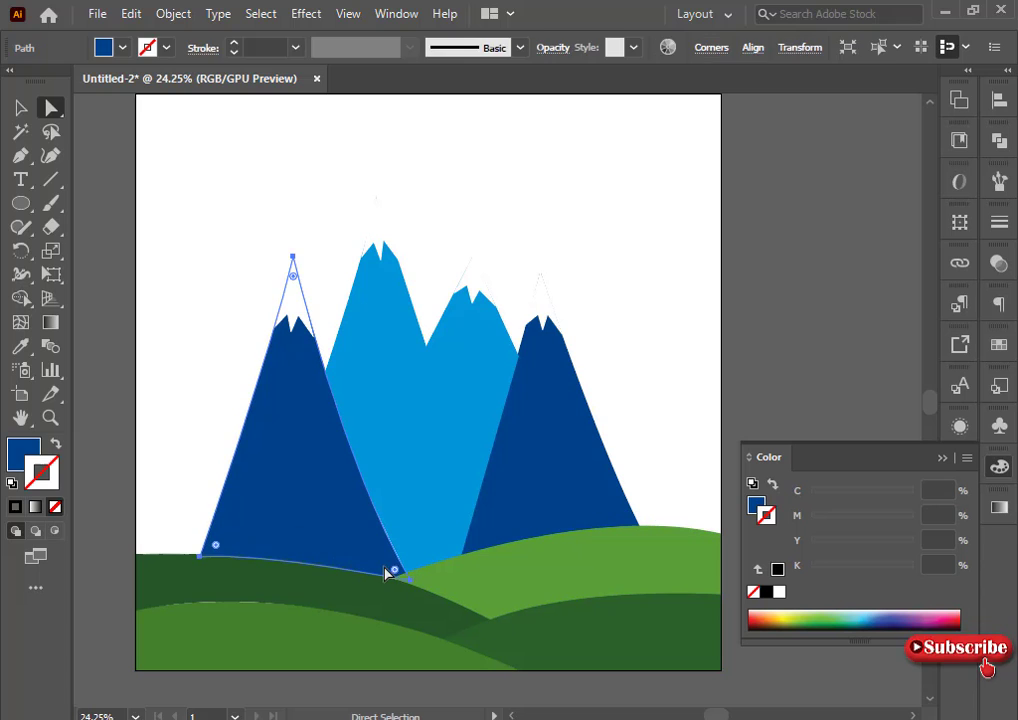
{"action": "left_click", "coordinate": [397, 572]}
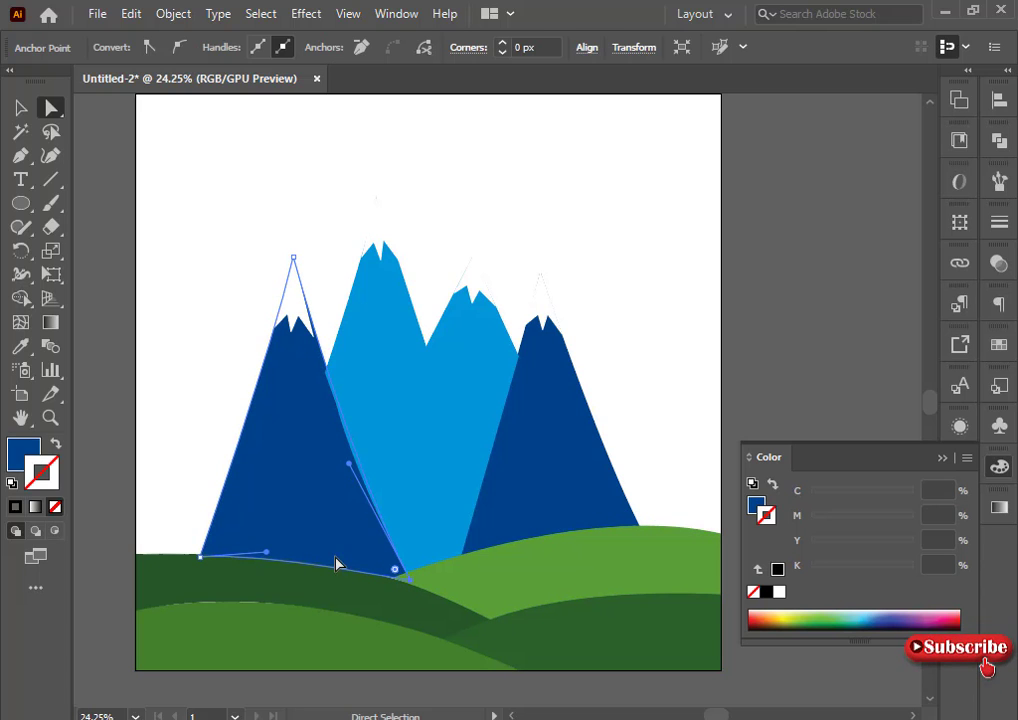
{"action": "left_click", "coordinate": [183, 476]}
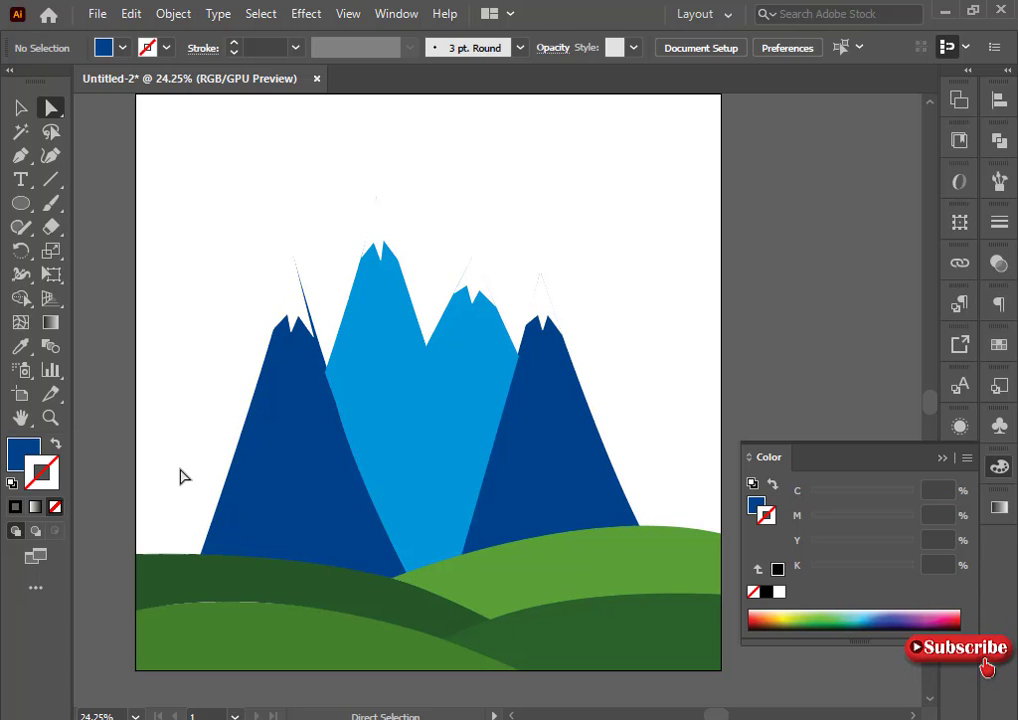
Step: Move the left snowcap's lower inner anchor point outward to cover the dark blue sliver along the peak
{"action": "left_click", "coordinate": [299, 397]}
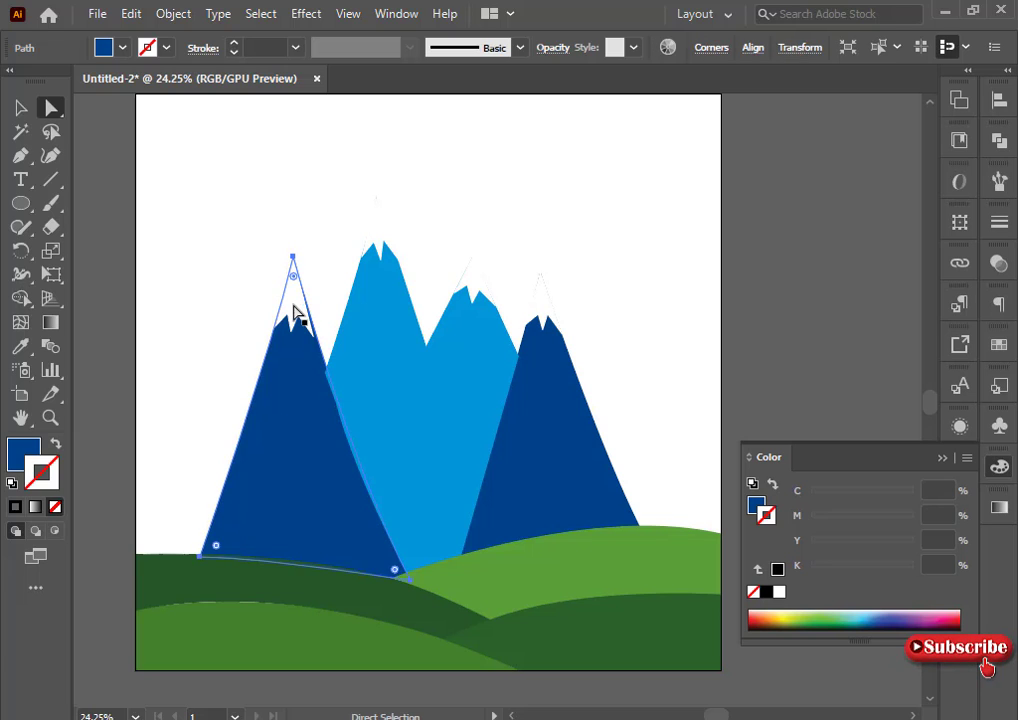
{"action": "left_click", "coordinate": [315, 338]}
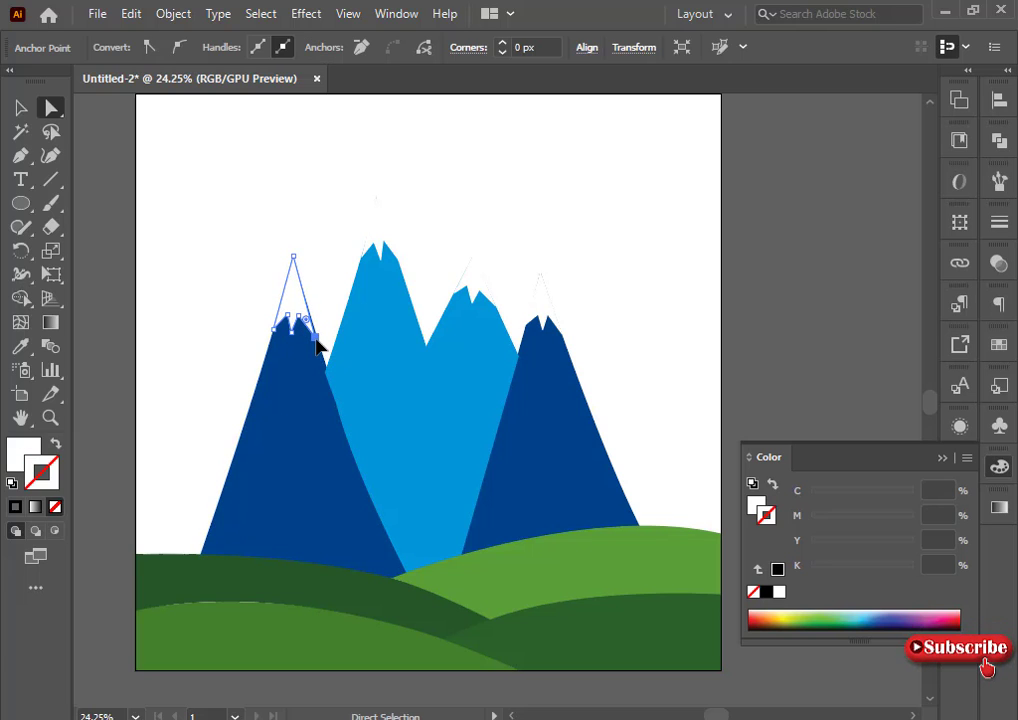
{"action": "left_click", "coordinate": [339, 233]}
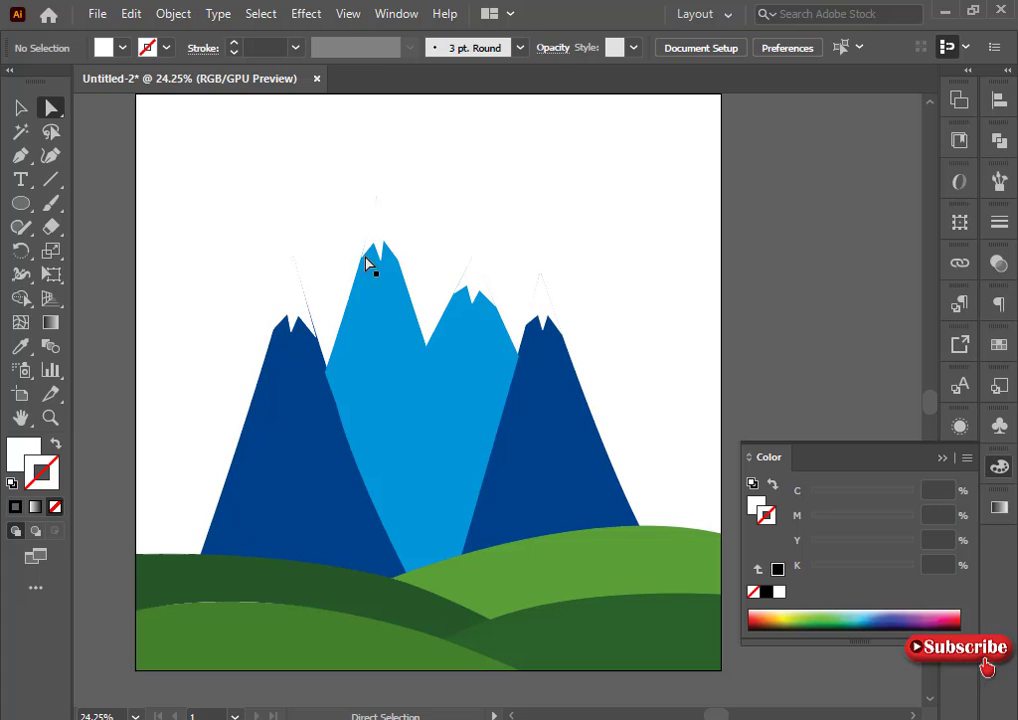
{"action": "left_click", "coordinate": [366, 263]}
{"action": "left_click", "coordinate": [454, 218]}
Step: Bring the left mountain and its snowcap to the front so they overlap the middle mountain
{"action": "left_click", "coordinate": [340, 347]}
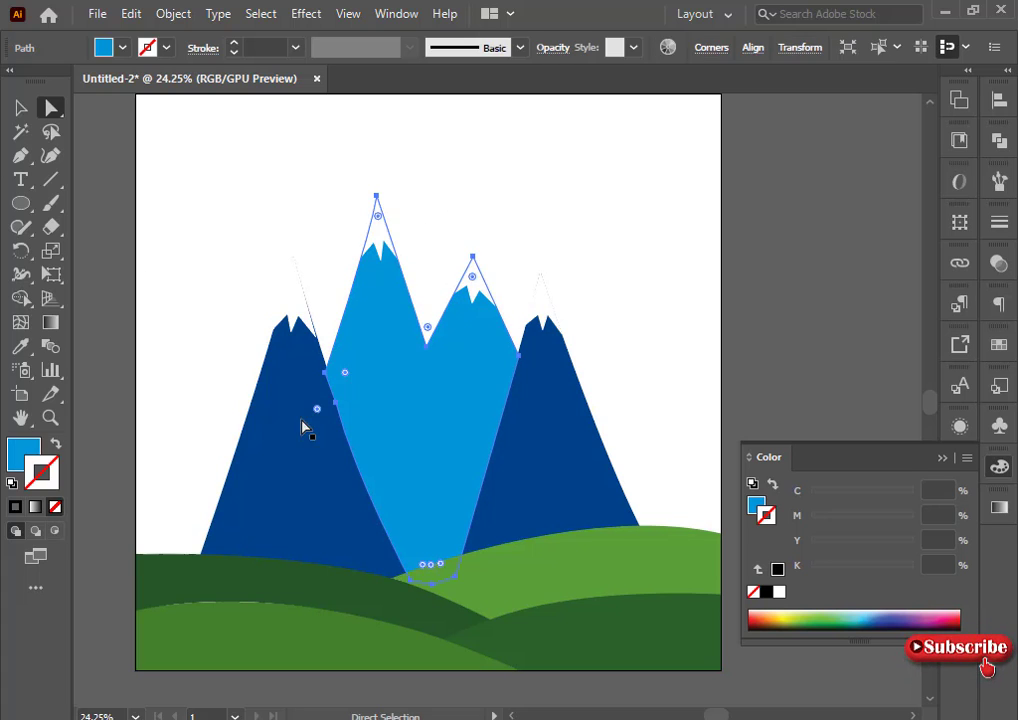
{"action": "right_click", "coordinate": [298, 406]}
{"action": "left_click", "coordinate": [218, 265]}
{"action": "left_click", "coordinate": [20, 106]}
{"action": "left_click", "coordinate": [262, 260]}
{"action": "left_click", "coordinate": [289, 364]}
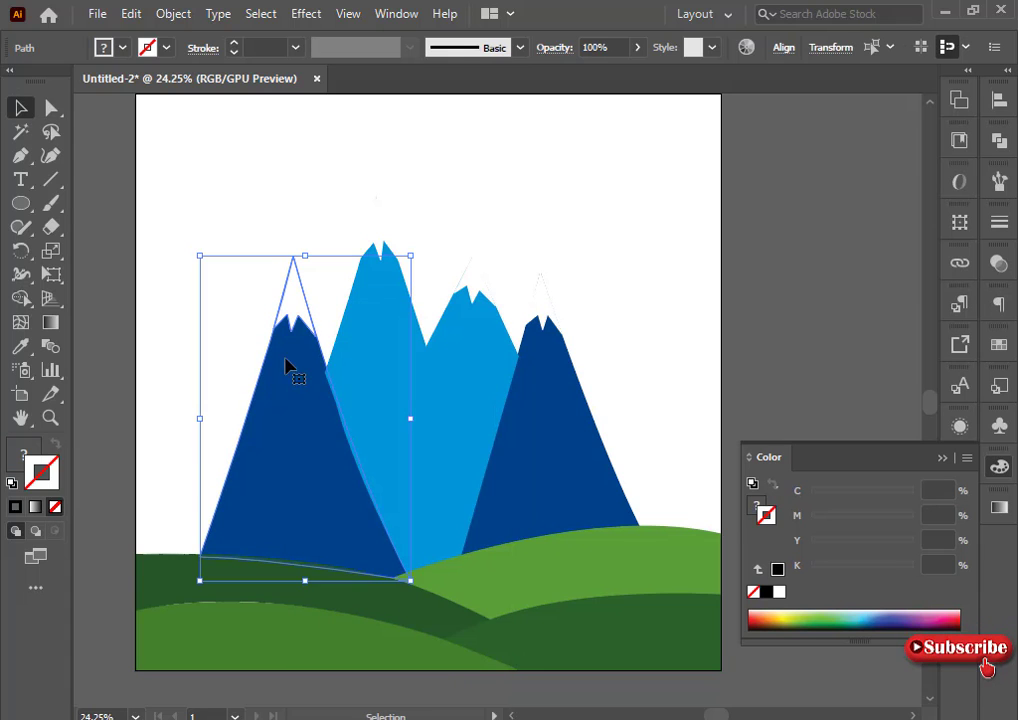
{"action": "right_click", "coordinate": [289, 364]}
{"action": "mouse_move", "coordinate": [462, 622]}
{"action": "left_click", "coordinate": [555, 622]}
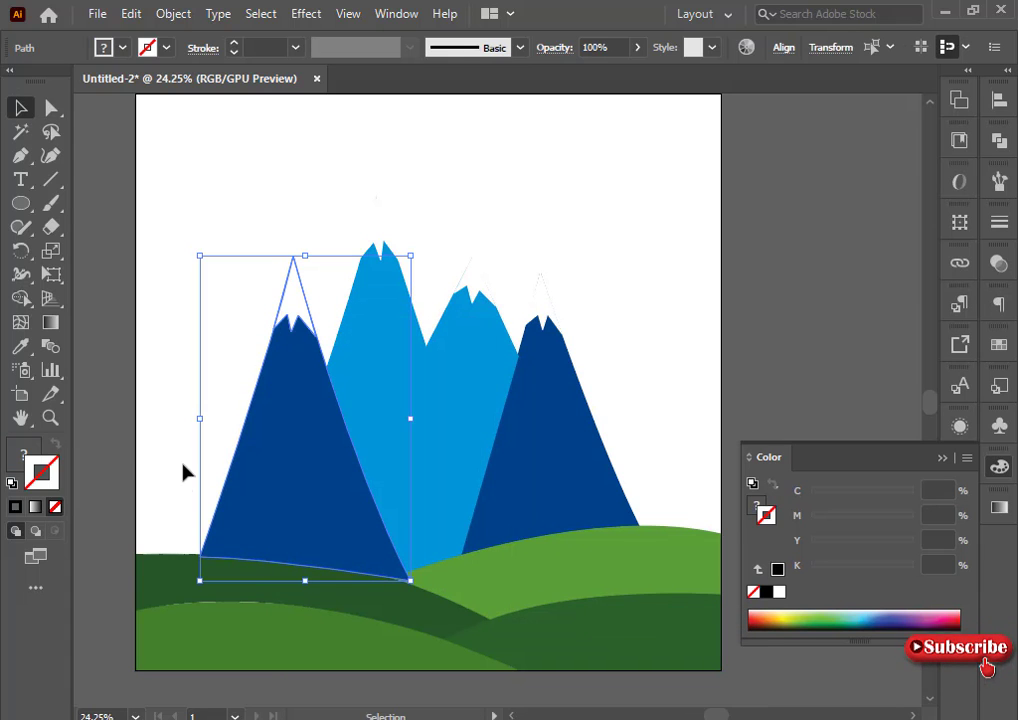
Step: Bring the dark green rear hill to the front so it covers the left mountain's base
{"action": "left_click", "coordinate": [140, 458]}
{"action": "right_click", "coordinate": [212, 599]}
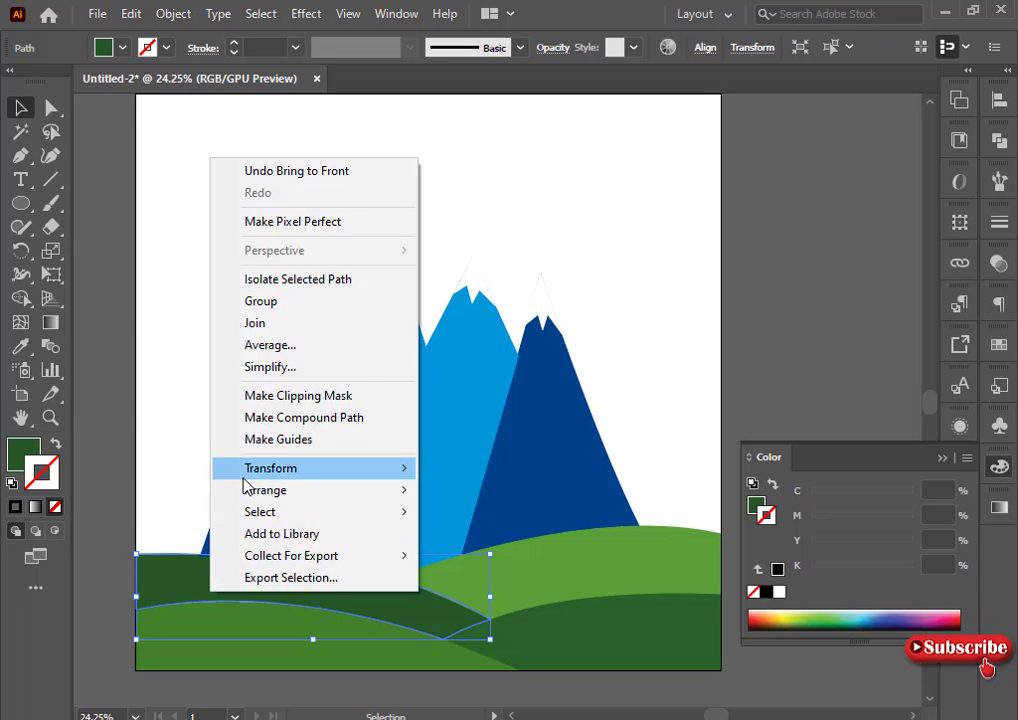
{"action": "mouse_move", "coordinate": [250, 492]}
{"action": "left_click", "coordinate": [479, 493]}
{"action": "left_click", "coordinate": [150, 475]}
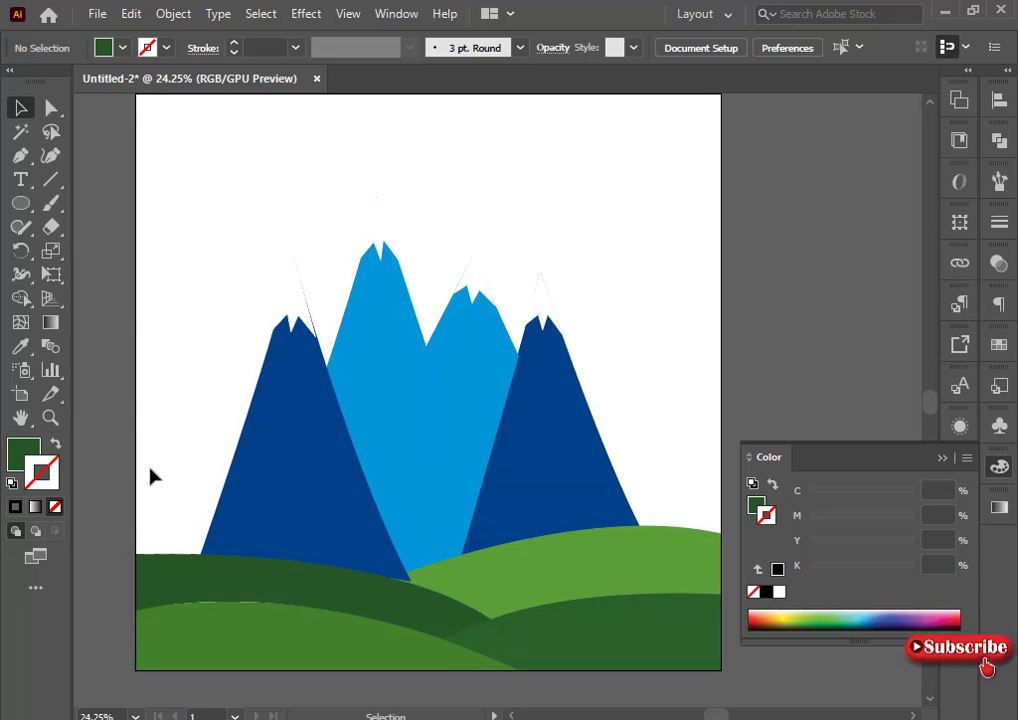
Step: Fine-tune the left snowcap's lower inner anchor point against the mountain's edge
{"action": "key", "text": "a"}
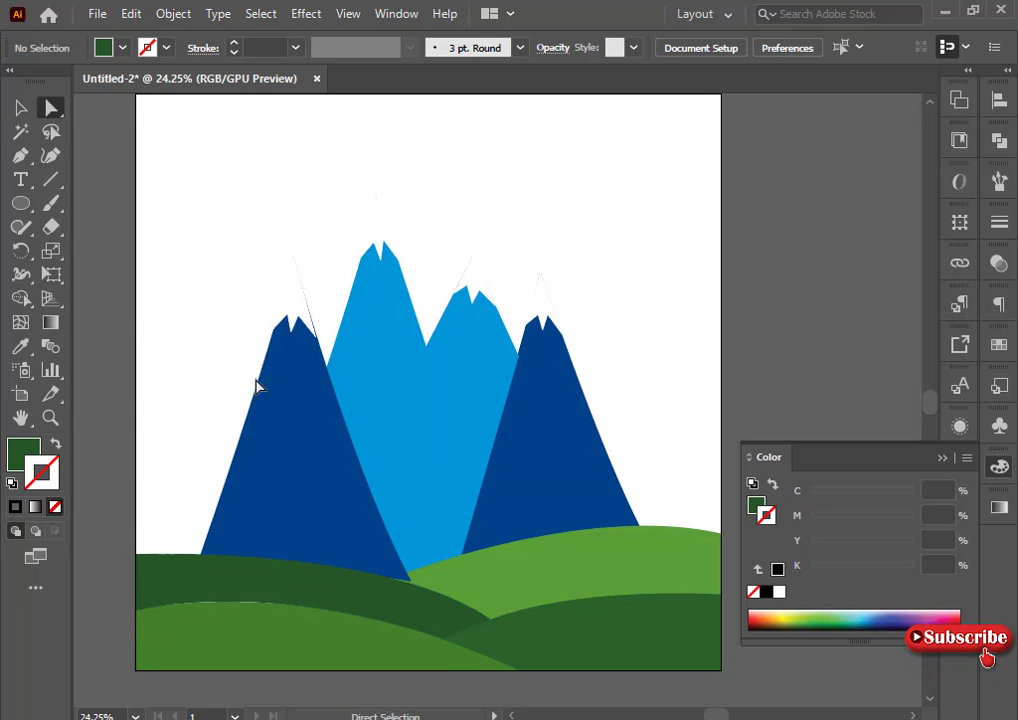
{"action": "left_click", "coordinate": [410, 584]}
{"action": "left_click", "coordinate": [190, 408]}
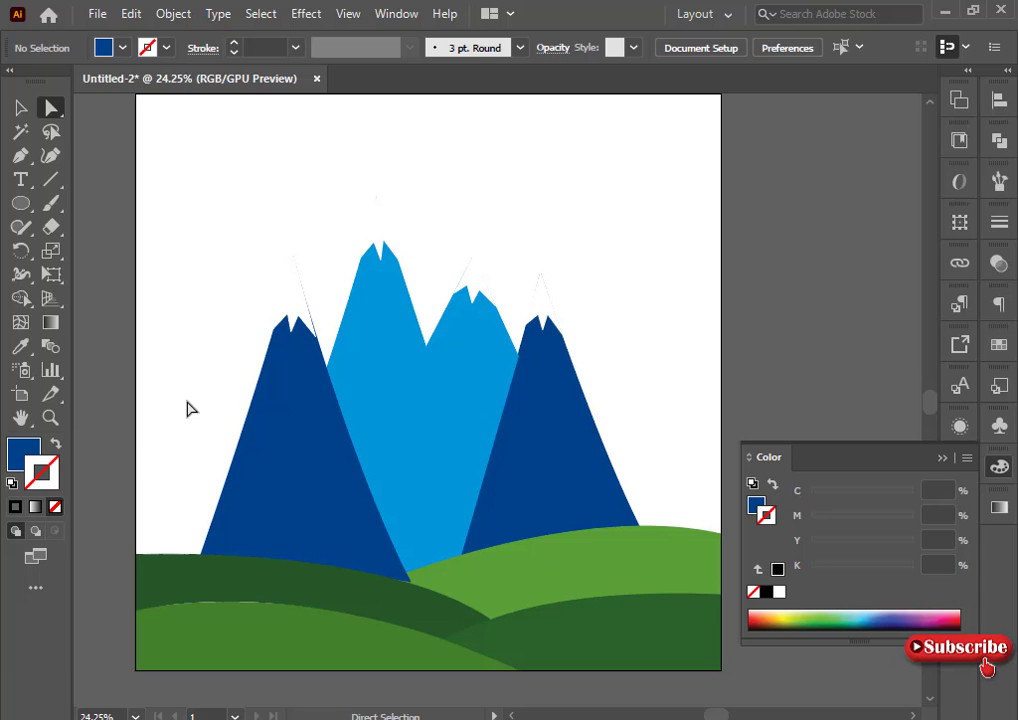
{"action": "left_click", "coordinate": [313, 335]}
{"action": "left_click", "coordinate": [317, 338]}
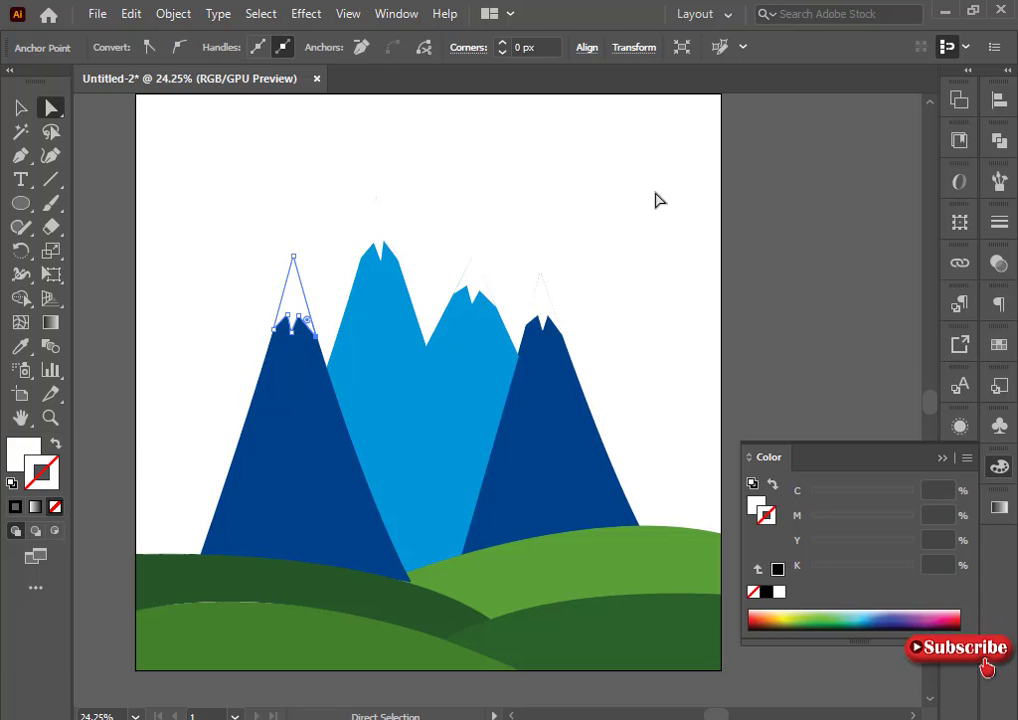
Step: Bring the right dark blue mountain and its snowcap to the front, over the middle mountain
{"action": "left_click", "coordinate": [643, 253]}
{"action": "left_click_drag", "start_coordinate": [500, 236], "coordinate": [610, 310]}
{"action": "key", "text": "v"}
{"action": "right_click", "coordinate": [581, 397]}
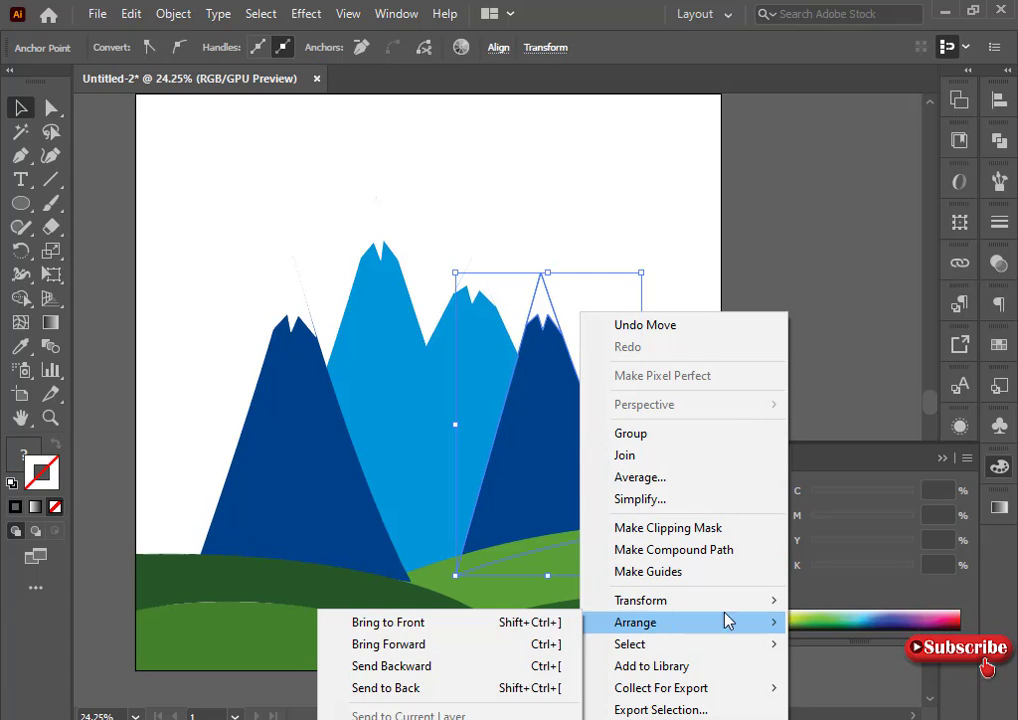
{"action": "left_click", "coordinate": [511, 632]}
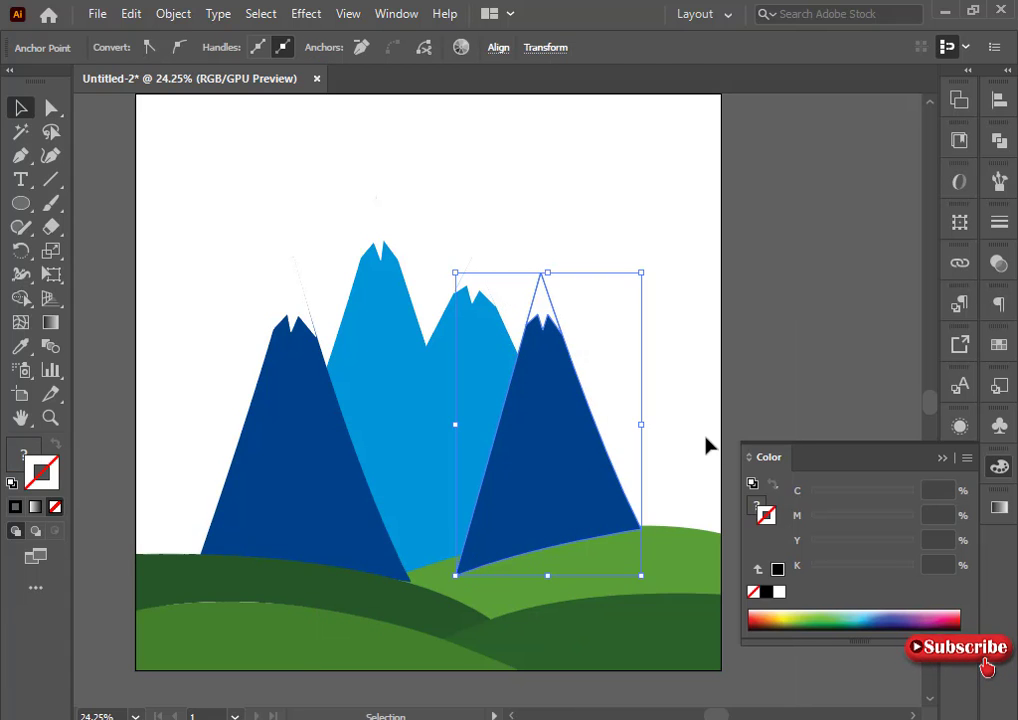
Step: Bring the light green hill to the front so it covers the bases of the mountains
{"action": "left_click", "coordinate": [707, 448]}
{"action": "right_click", "coordinate": [625, 563]}
{"action": "mouse_move", "coordinate": [659, 447]}
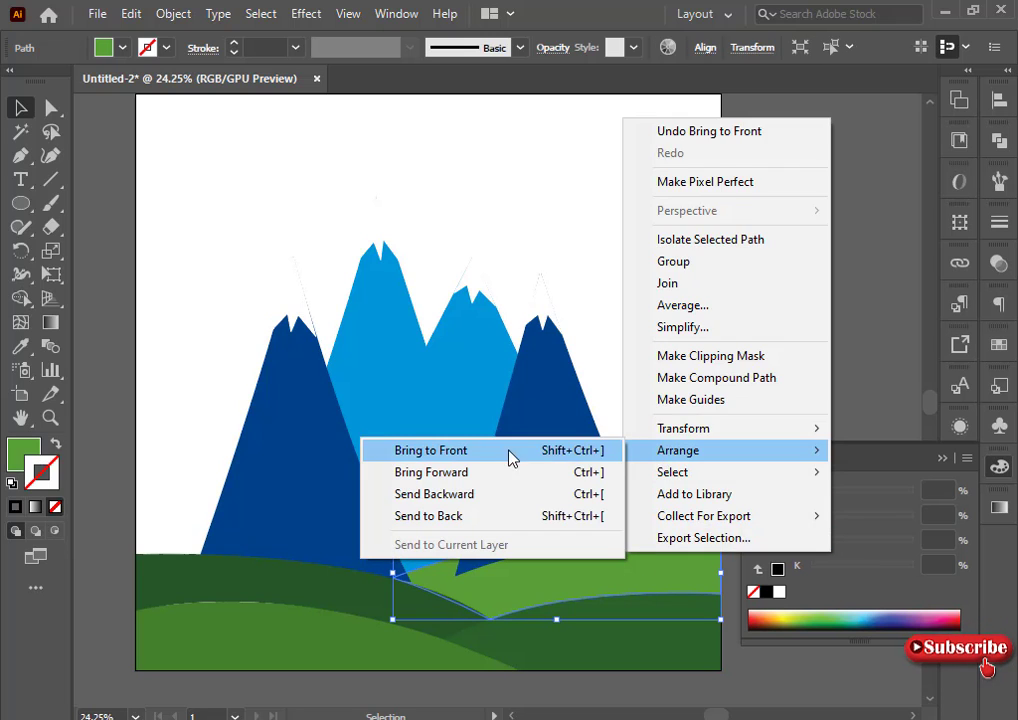
{"action": "left_click", "coordinate": [509, 518]}
{"action": "left_click", "coordinate": [277, 236]}
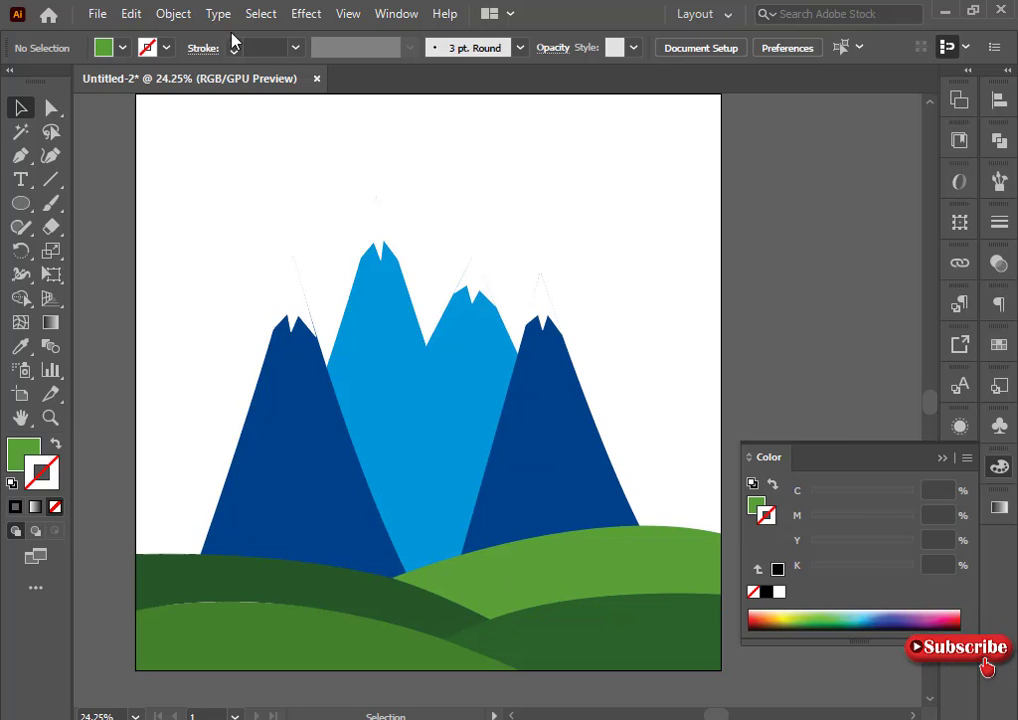
Step: Draw a closed Pen tool shape for the sky from the artboard's upper corners down to the front hills
{"action": "key", "text": "p"}
{"action": "scroll", "coordinate": [146, 168], "scroll_direction": "up", "scroll_amount": 1}
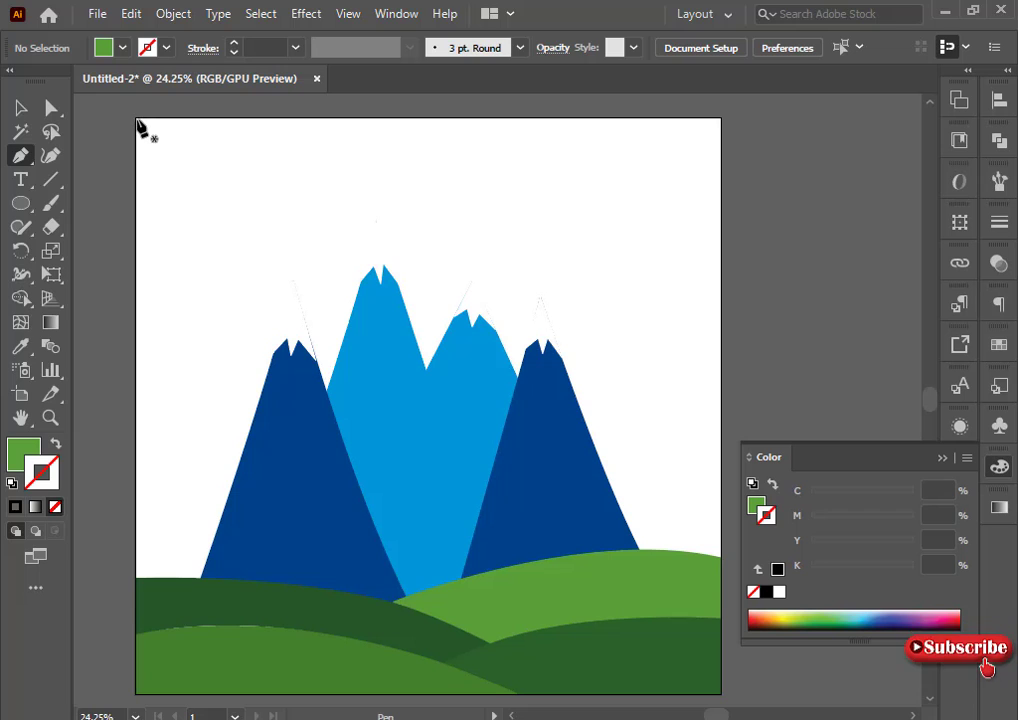
{"action": "left_click", "coordinate": [137, 119]}
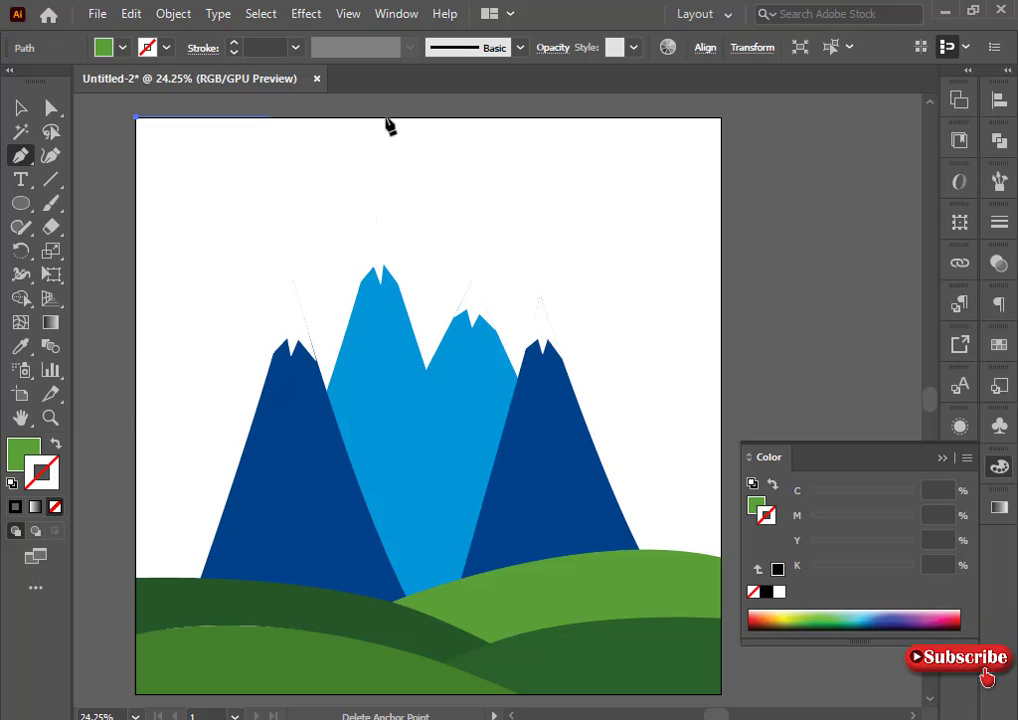
{"action": "left_click", "coordinate": [721, 119]}
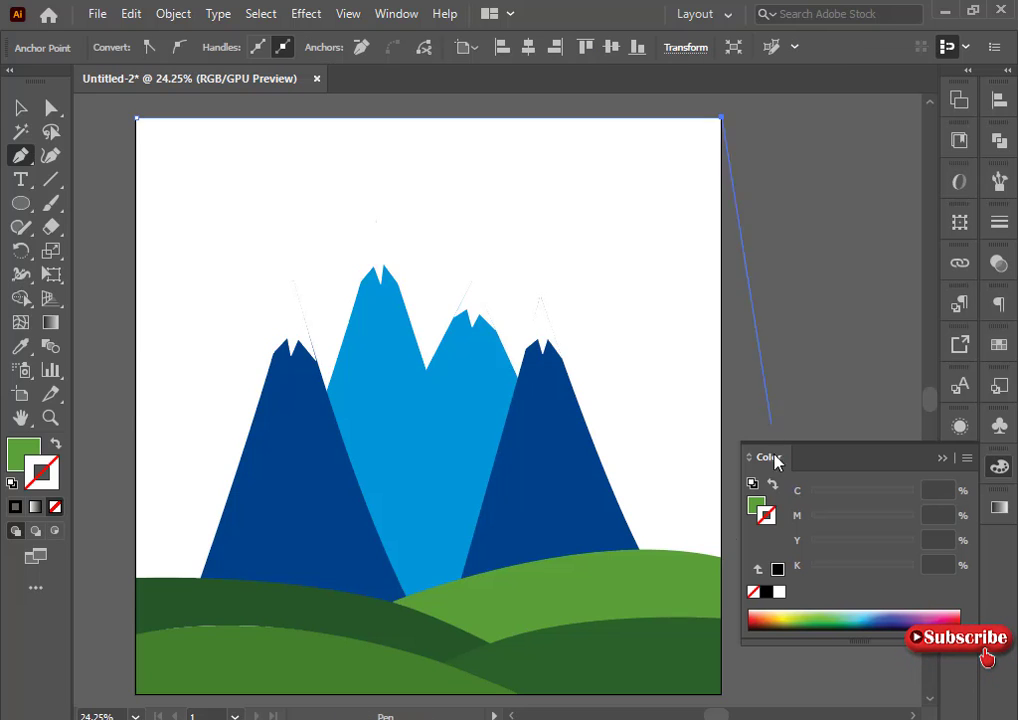
{"action": "left_click", "coordinate": [721, 618]}
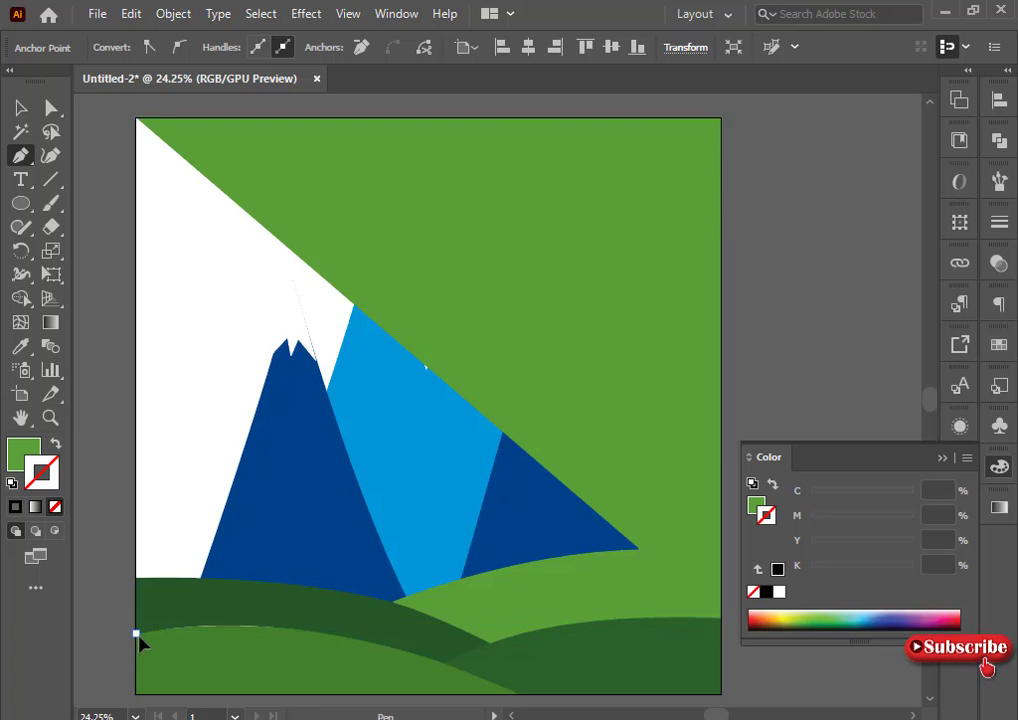
{"action": "left_click", "coordinate": [136, 634]}
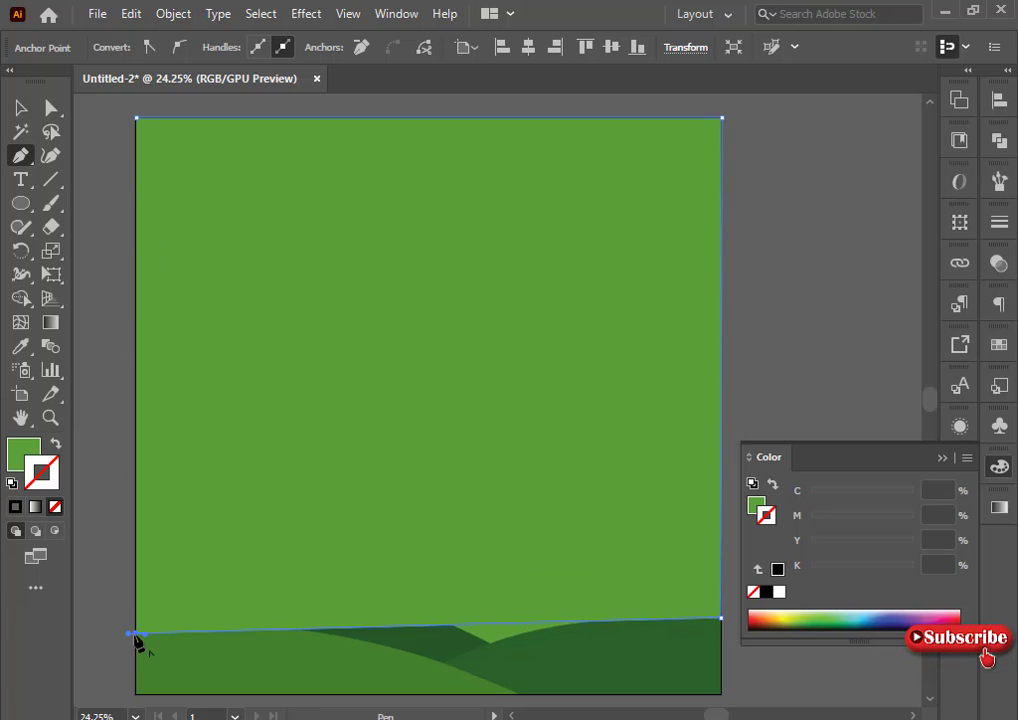
{"action": "left_click", "coordinate": [137, 119]}
Step: Fill the sky shape with bright blue, C 100, M 0, Y 0, K 0, without an outline
{"action": "left_click", "coordinate": [22, 108]}
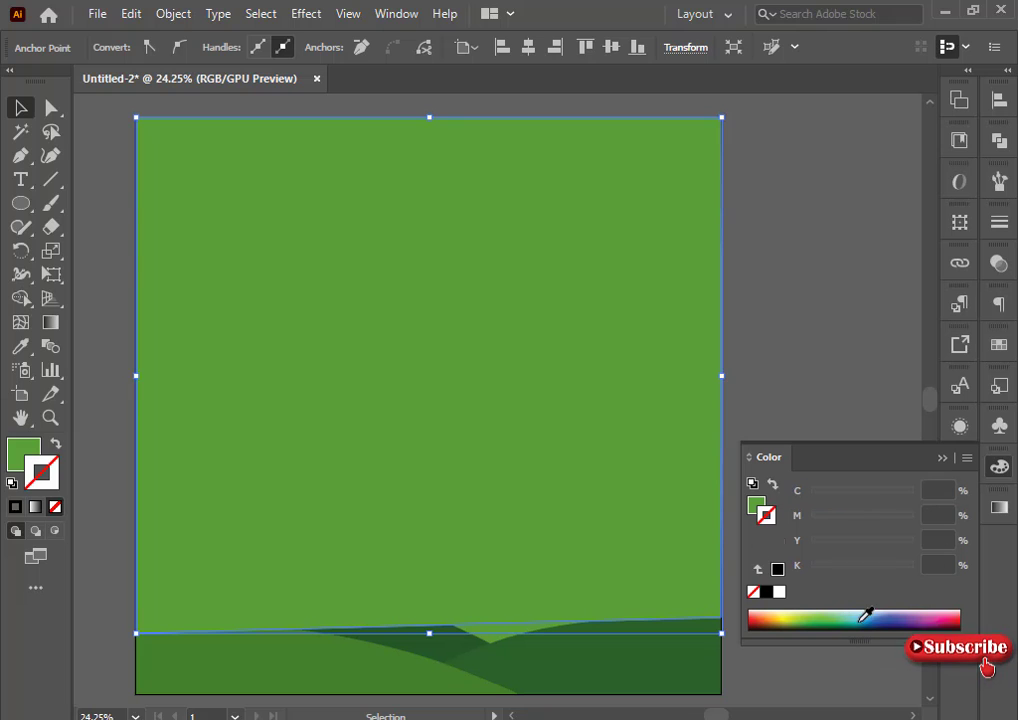
{"action": "left_click", "coordinate": [866, 614]}
{"action": "key", "text": "slash"}
{"action": "key", "text": "x"}
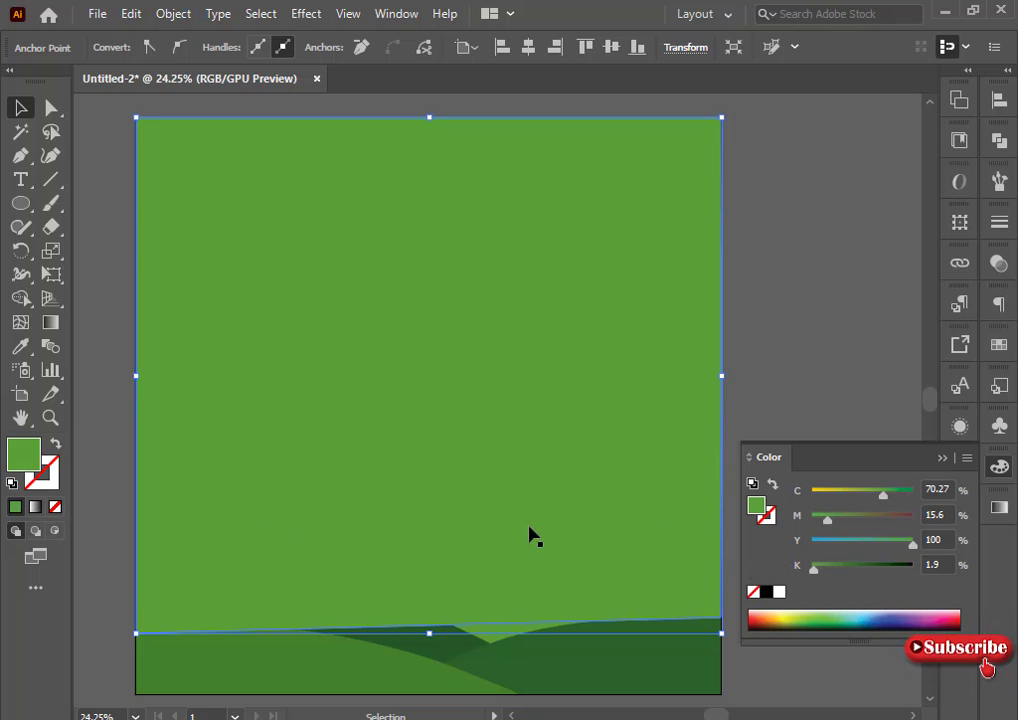
{"action": "left_click_drag", "start_coordinate": [833, 549], "coordinate": [741, 563]}
{"action": "left_click_drag", "start_coordinate": [883, 490], "coordinate": [934, 491]}
{"action": "left_click_drag", "start_coordinate": [827, 515], "coordinate": [741, 527]}
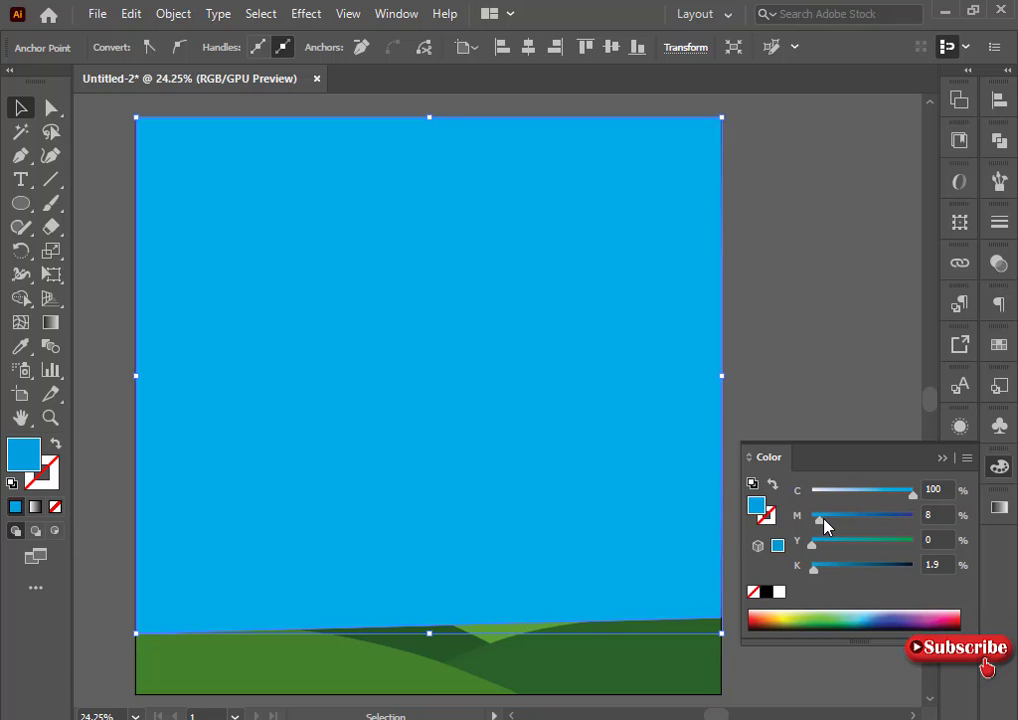
Step: Send the sky shape to the back, behind the mountains and hills
{"action": "right_click", "coordinate": [510, 470]}
{"action": "left_click", "coordinate": [788, 401]}
{"action": "left_click", "coordinate": [755, 347]}
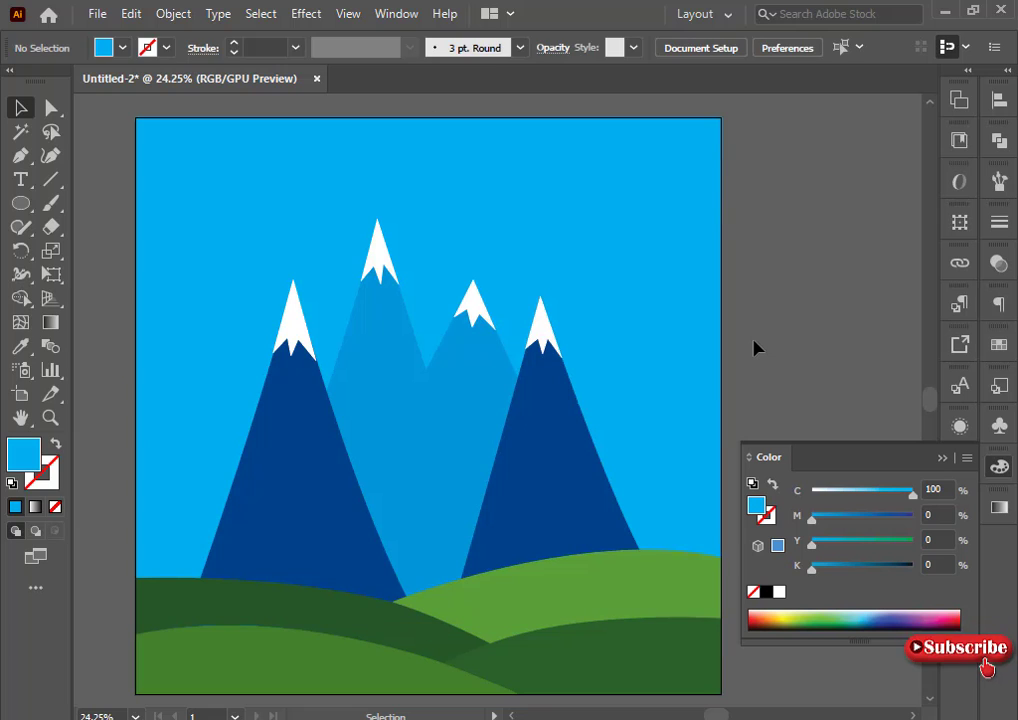
Step: Set the magenta value of the middle mountain's fill to 32% so it stands out from the sky
{"action": "left_click", "coordinate": [400, 416]}
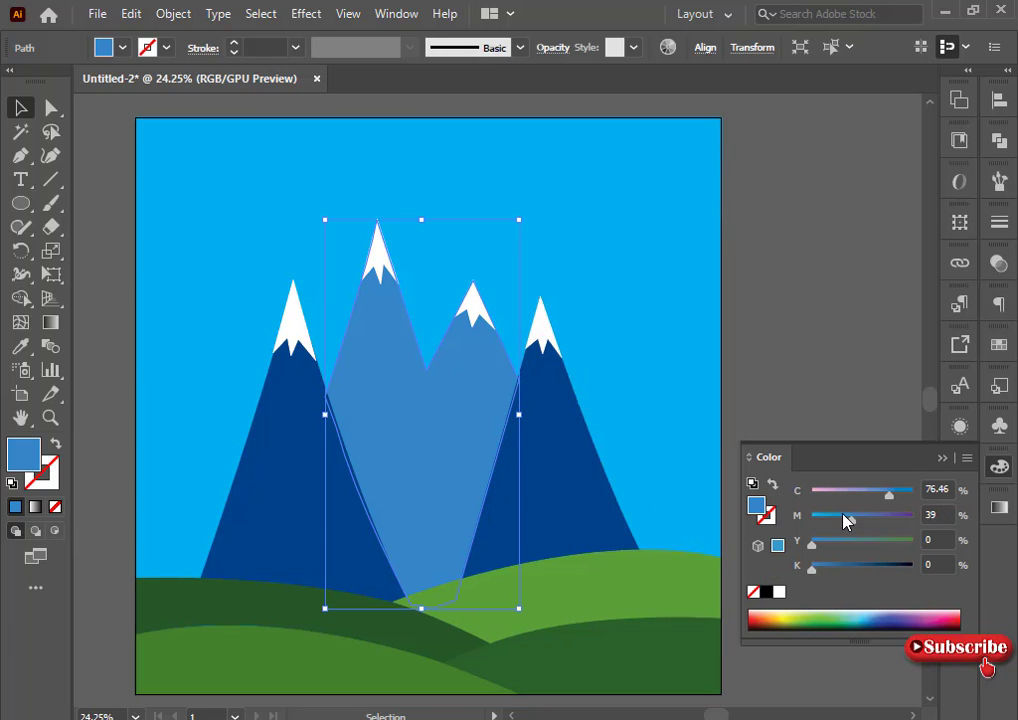
{"action": "left_click", "coordinate": [760, 352]}
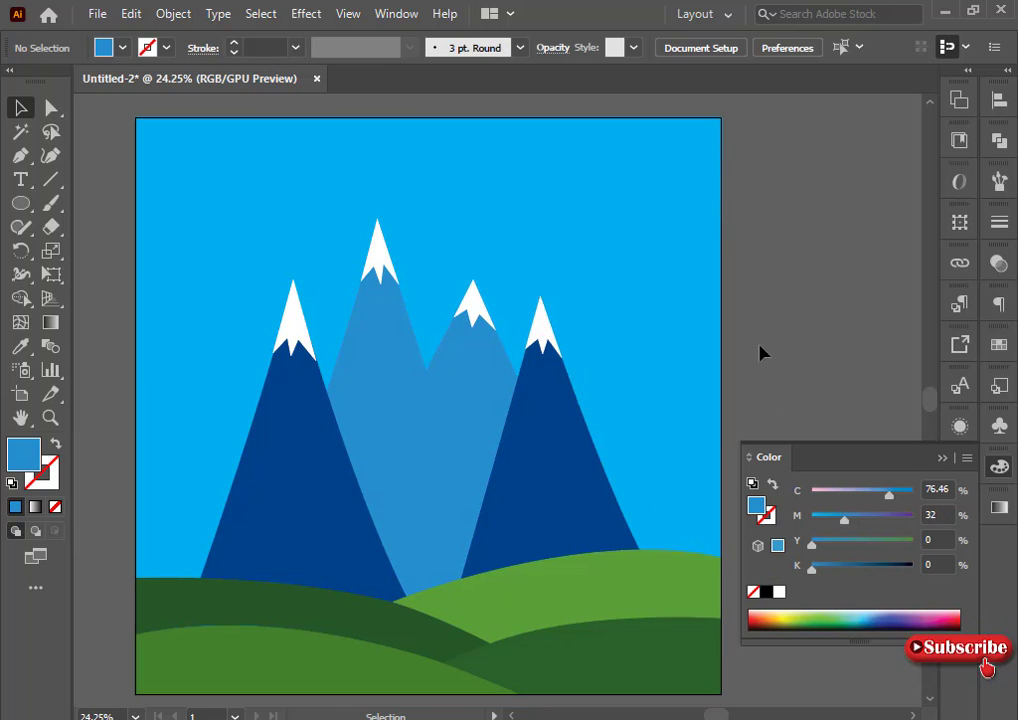
Step: Draw a tall ellipse for the sun over the two right-hand peaks and fill it with C 0, M 0, Y 100, K 0
{"action": "left_click", "coordinate": [21, 204]}
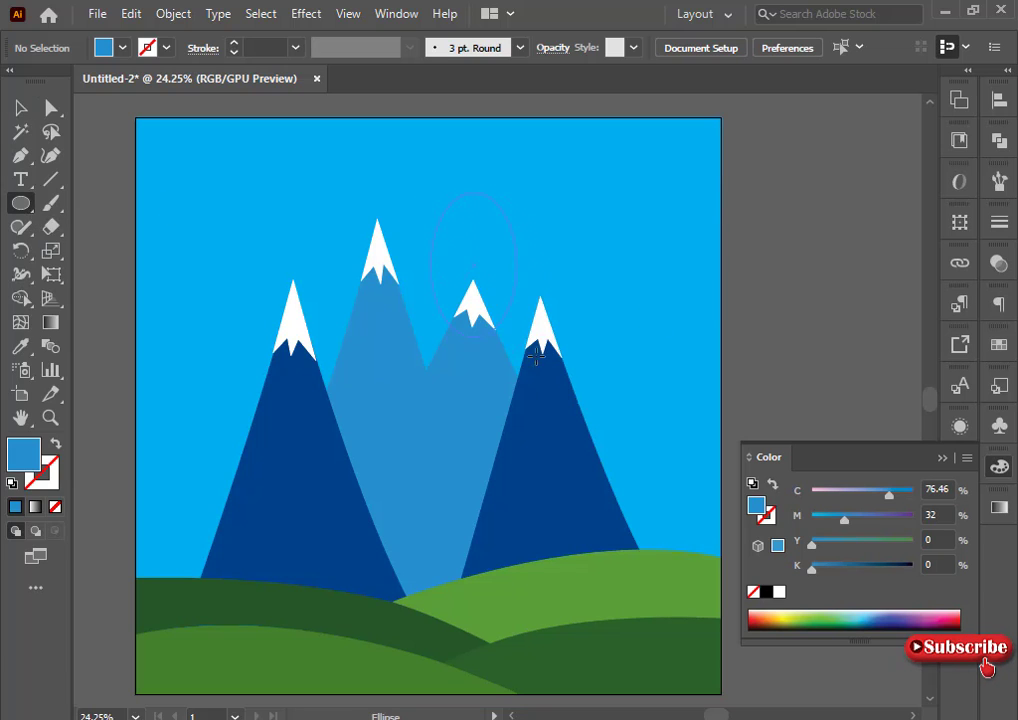
{"action": "left_click_drag", "start_coordinate": [536, 357], "coordinate": [591, 413]}
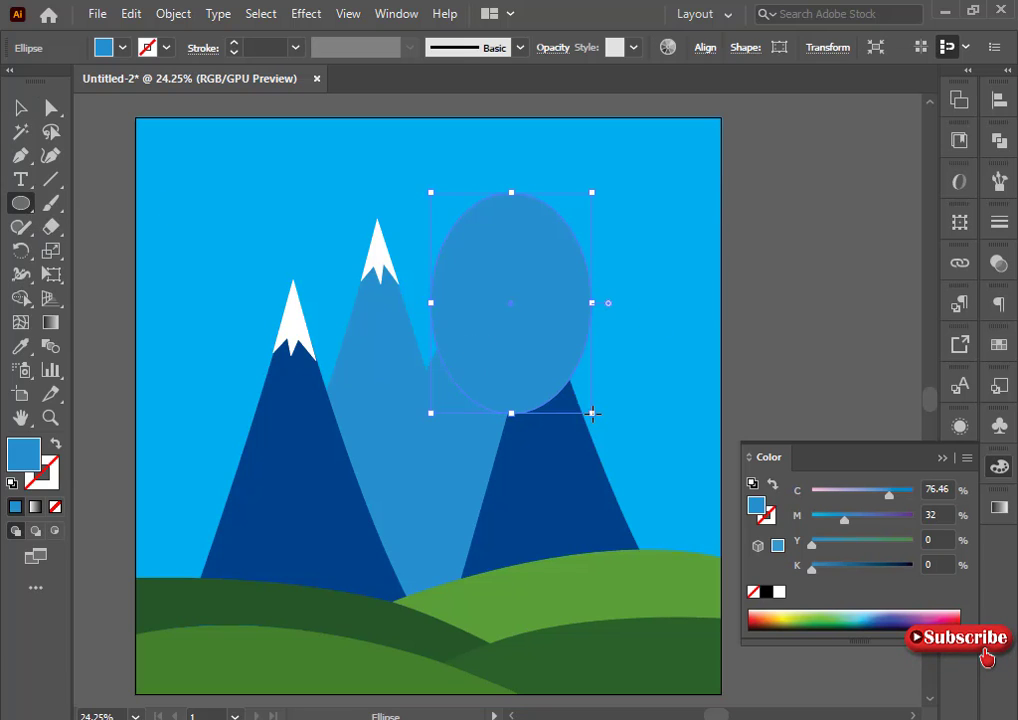
{"action": "left_click", "coordinate": [777, 592]}
{"action": "left_click", "coordinate": [889, 542]}
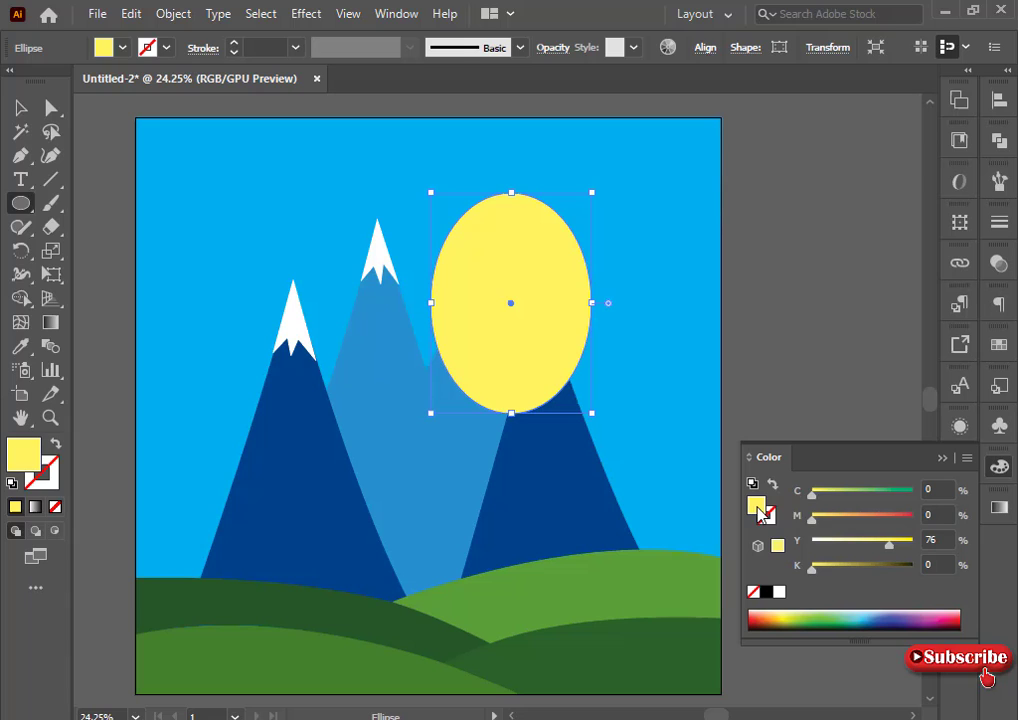
{"action": "left_click", "coordinate": [825, 518]}
{"action": "left_click_drag", "start_coordinate": [890, 542], "coordinate": [923, 541]}
{"action": "left_click_drag", "start_coordinate": [826, 519], "coordinate": [814, 527]}
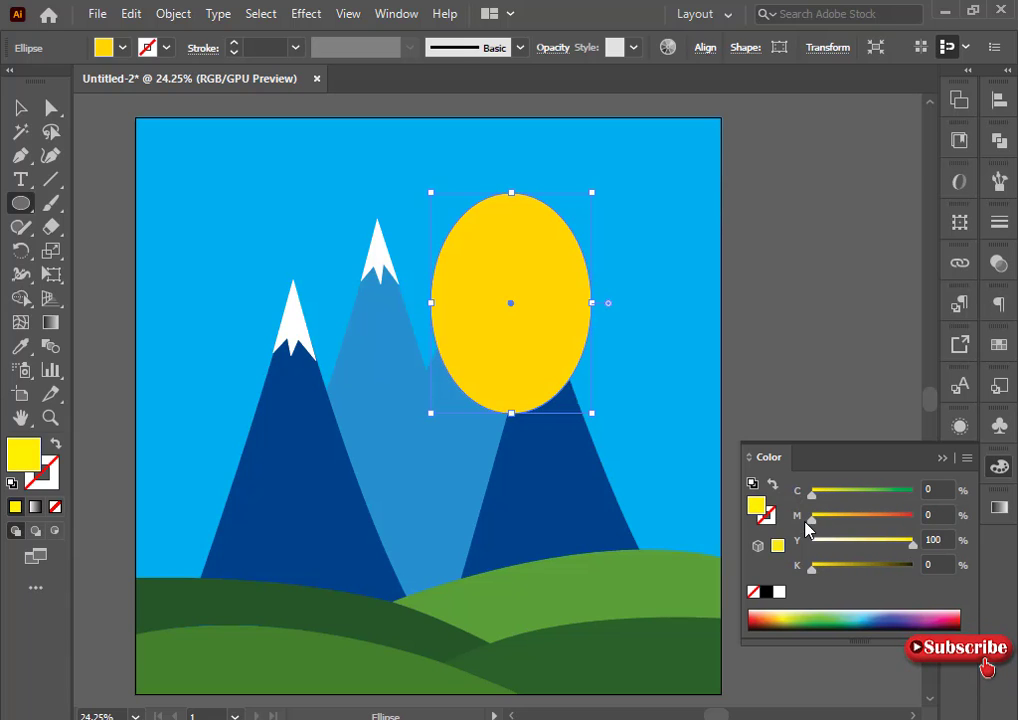
Step: Add three gradient mesh points to the yellow ellipse along its vertical centre line, at and around its centre
{"action": "left_click", "coordinate": [20, 322]}
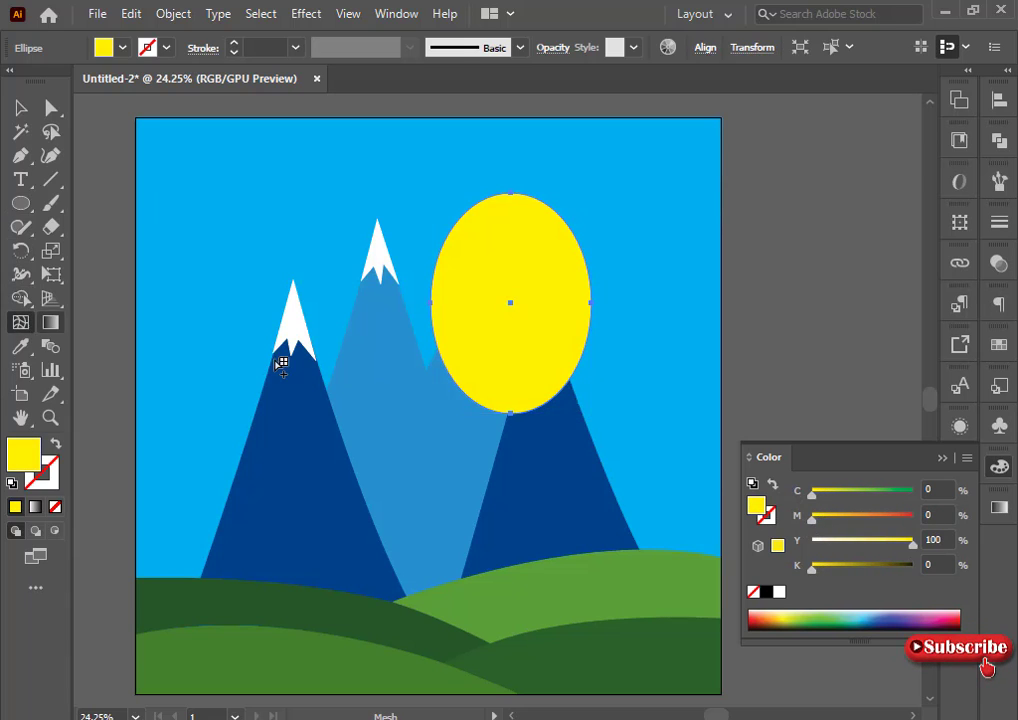
{"action": "left_click", "coordinate": [512, 303]}
{"action": "left_click_drag", "start_coordinate": [512, 303], "coordinate": [520, 281]}
{"action": "left_click", "coordinate": [514, 328]}
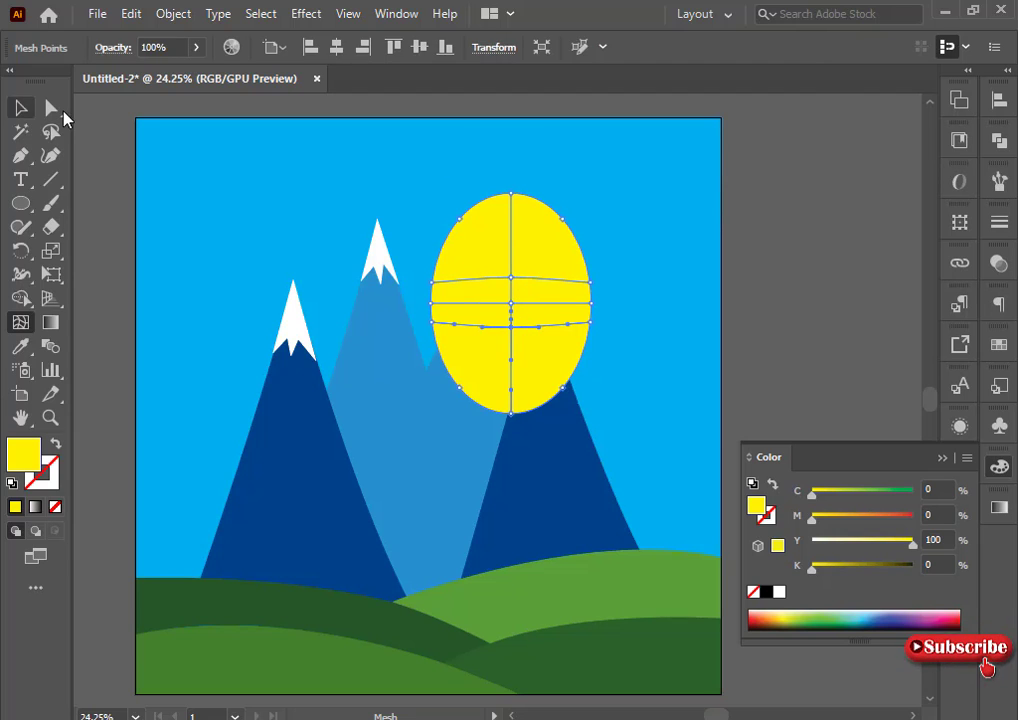
Step: Select the three inner mesh points of the ellipse and lower their yellow to 22% for a pale glow
{"action": "left_click", "coordinate": [51, 107]}
{"action": "left_click", "coordinate": [431, 284]}
{"action": "left_click", "coordinate": [431, 303]}
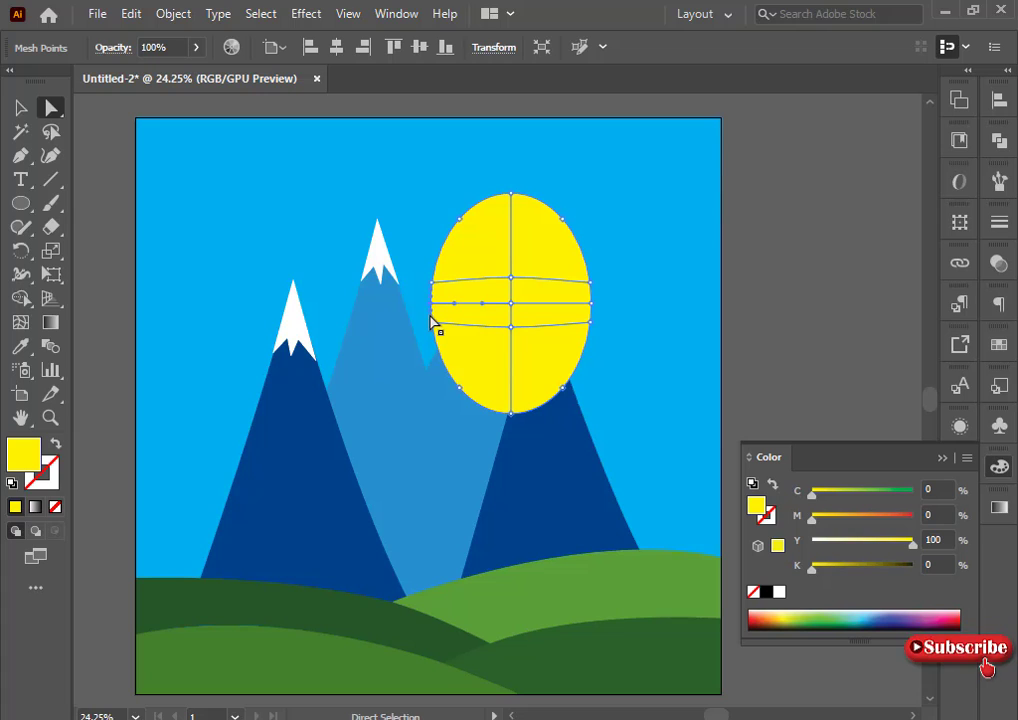
{"action": "left_click", "coordinate": [510, 329]}
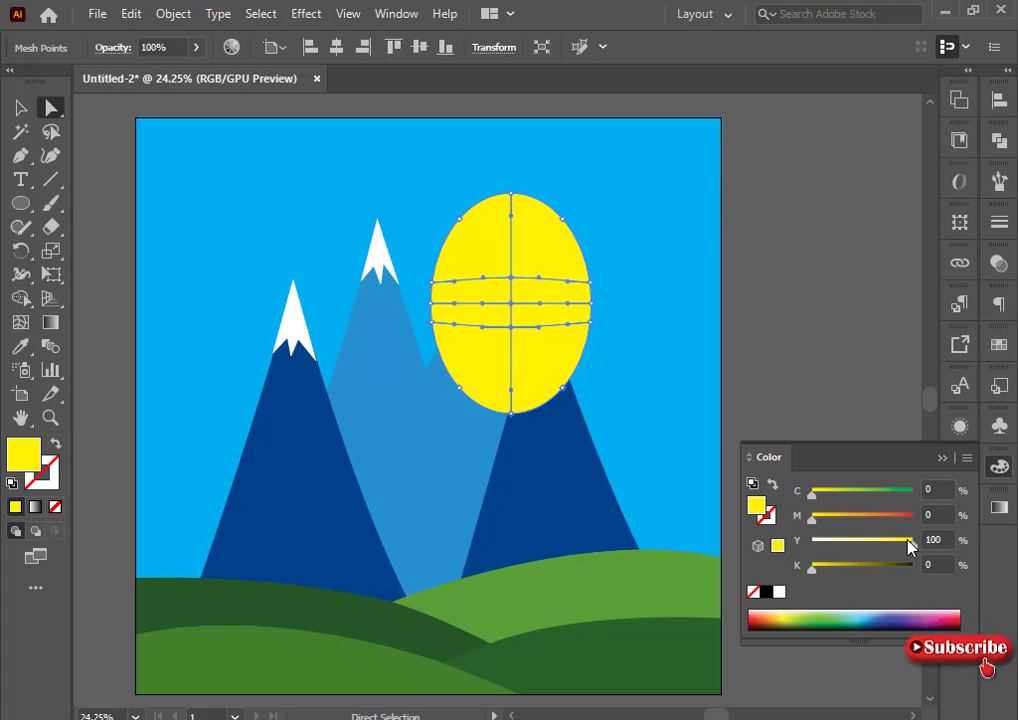
{"action": "left_click_drag", "start_coordinate": [910, 544], "coordinate": [836, 546]}
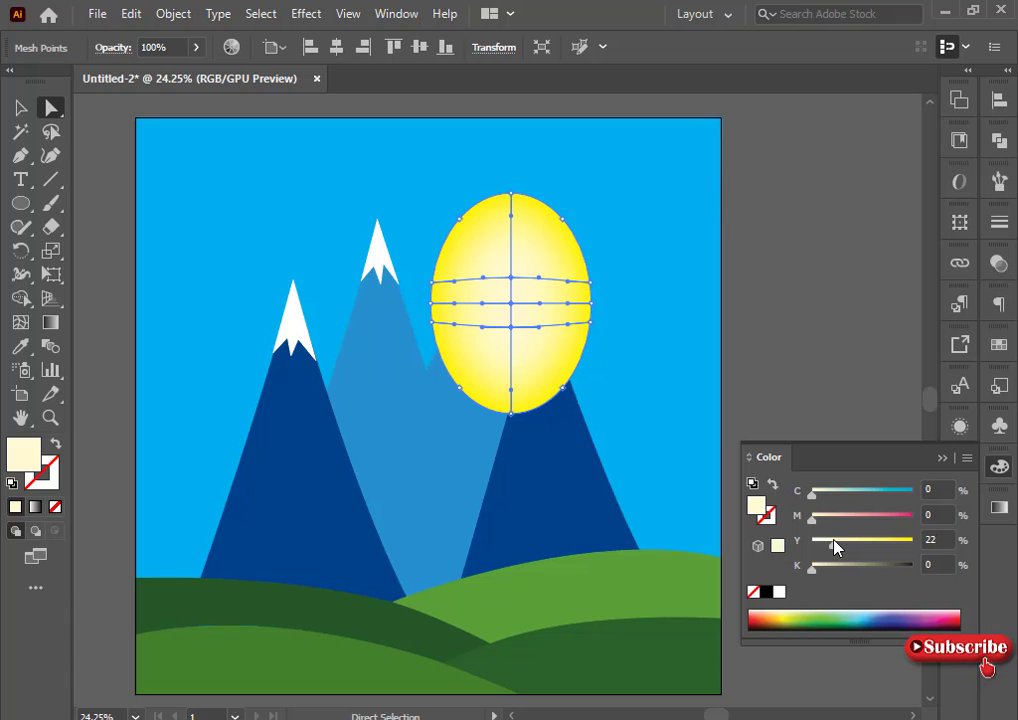
Step: Arrange the sun mesh so it sits behind the mountains but in front of the blue sky
{"action": "key", "text": "v"}
{"action": "left_click", "coordinate": [250, 302]}
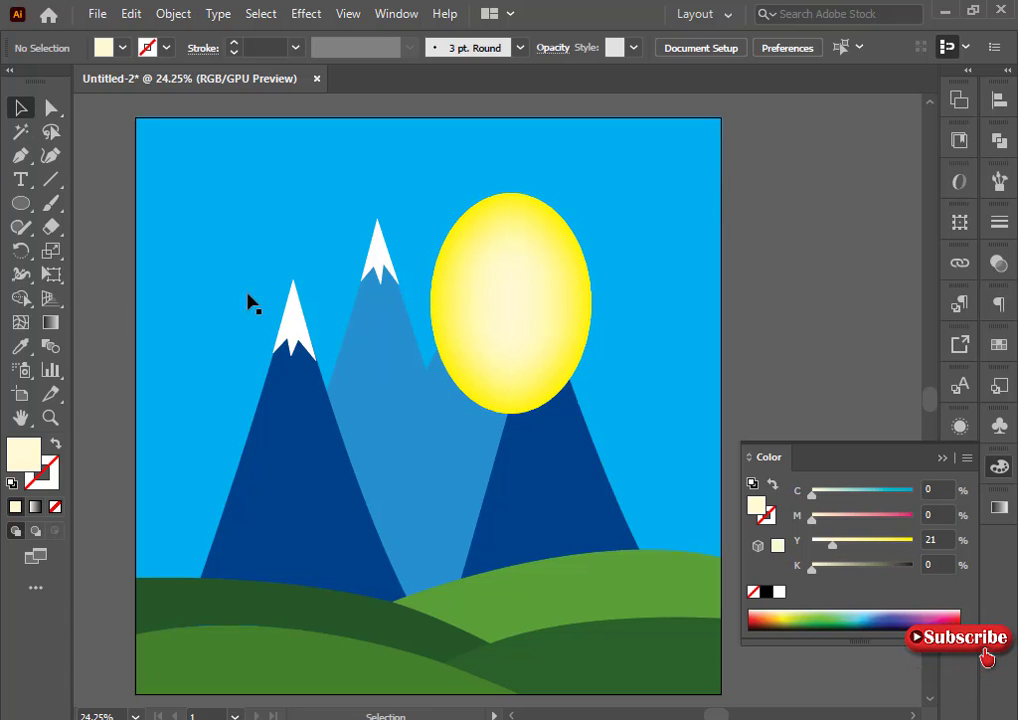
{"action": "left_click", "coordinate": [470, 275]}
{"action": "left_click", "coordinate": [486, 466]}
{"action": "left_click", "coordinate": [771, 265]}
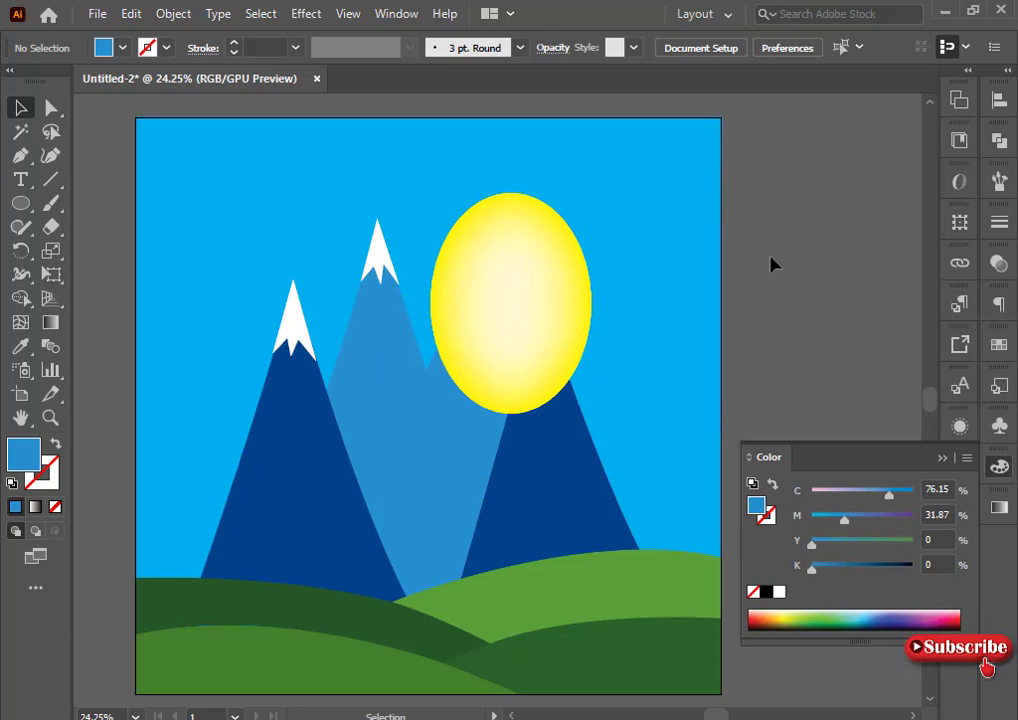
{"action": "right_click", "coordinate": [518, 292]}
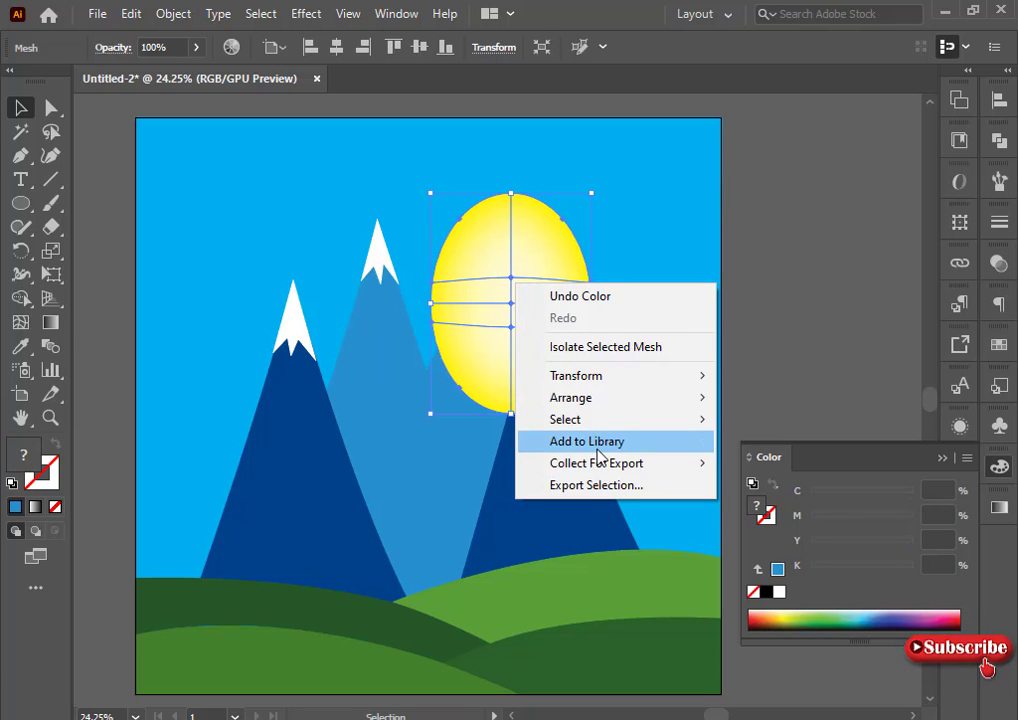
{"action": "mouse_move", "coordinate": [579, 424]}
{"action": "left_click", "coordinate": [780, 463]}
{"action": "right_click", "coordinate": [446, 330]}
{"action": "mouse_move", "coordinate": [568, 454]}
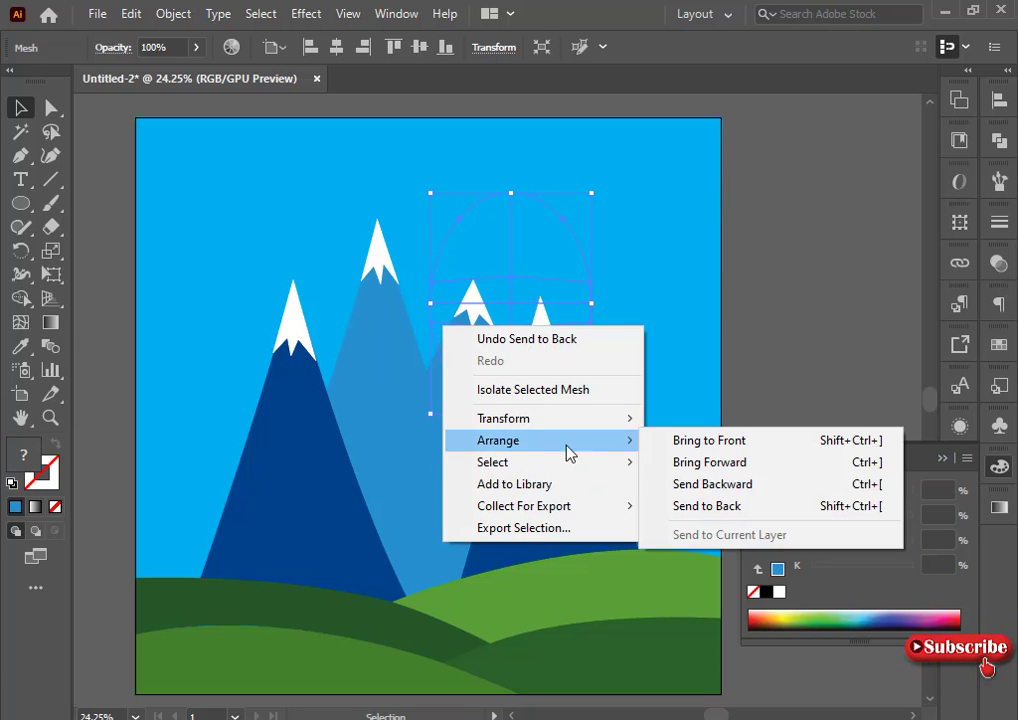
{"action": "left_click", "coordinate": [711, 484]}
Step: Move the sun slightly up and toward the tallest peak so it rises between the mountains
{"action": "left_click", "coordinate": [806, 314]}
{"action": "left_click_drag", "start_coordinate": [509, 277], "coordinate": [474, 260]}
{"action": "left_click", "coordinate": [757, 298]}
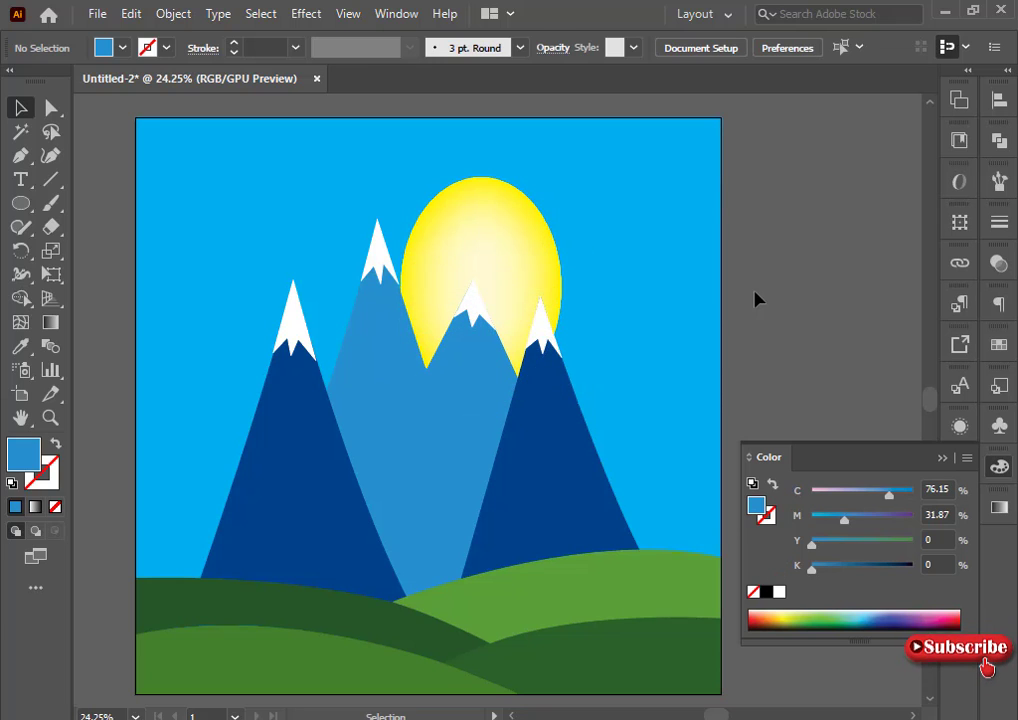
Step: Draw a closed puffy cloud shape with the Pen tool in the sky above the leftmost mountain
{"action": "left_click", "coordinate": [19, 160]}
{"action": "left_click", "coordinate": [200, 251]}
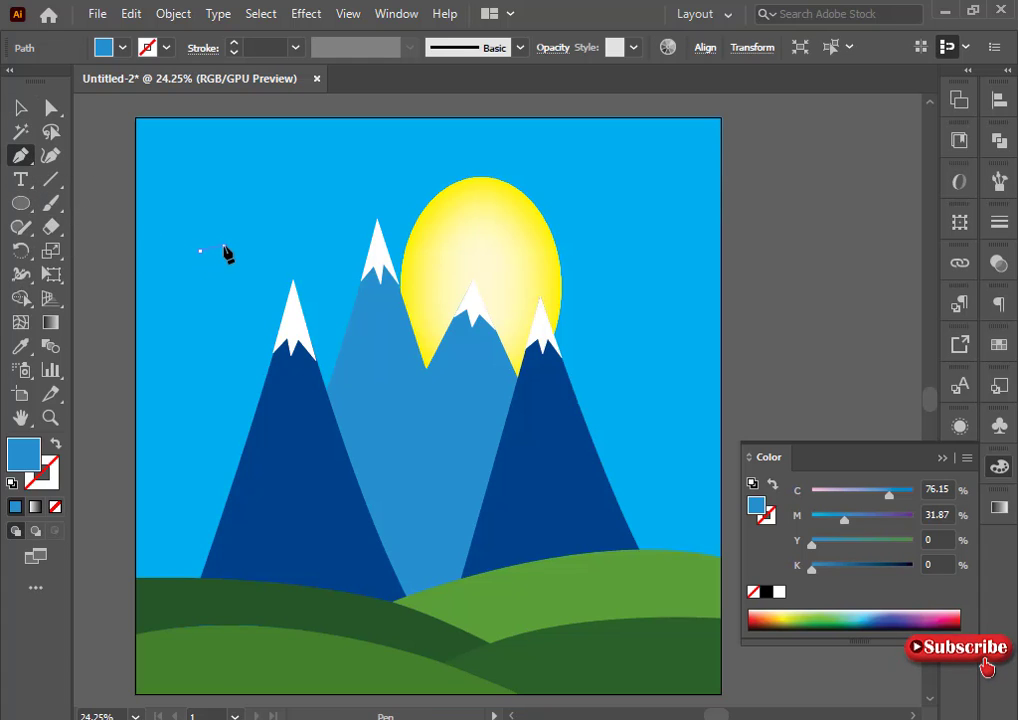
{"action": "left_click_drag", "start_coordinate": [228, 247], "coordinate": [279, 282]}
{"action": "left_click", "coordinate": [253, 213]}
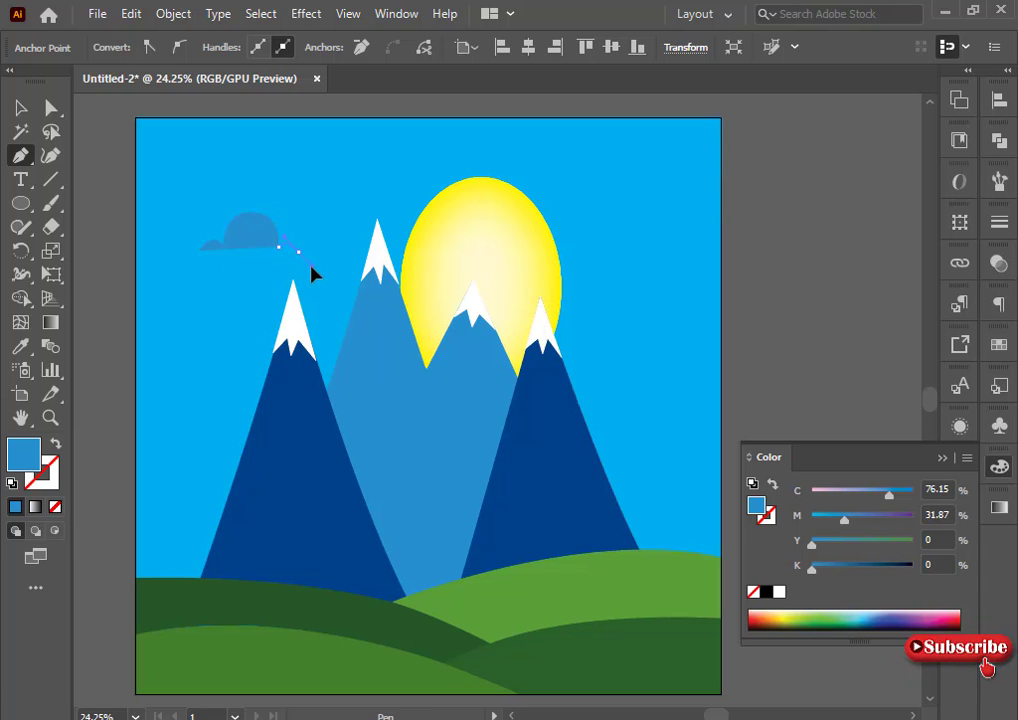
{"action": "left_click_drag", "start_coordinate": [311, 266], "coordinate": [272, 268]}
{"action": "left_click", "coordinate": [298, 251]}
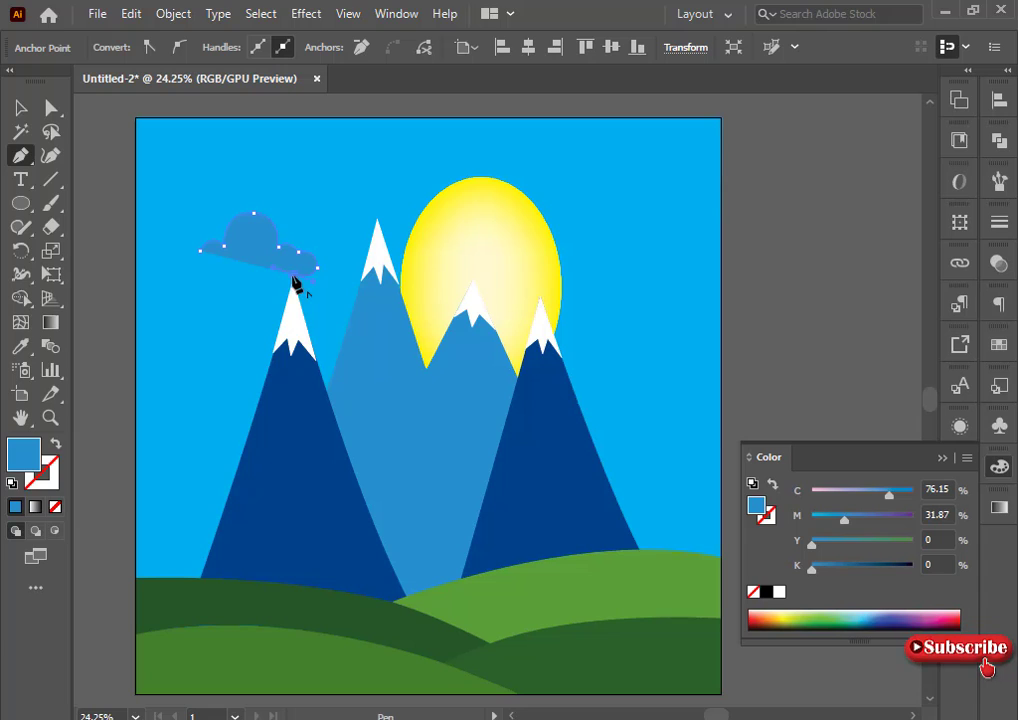
{"action": "left_click_drag", "start_coordinate": [250, 275], "coordinate": [226, 263]}
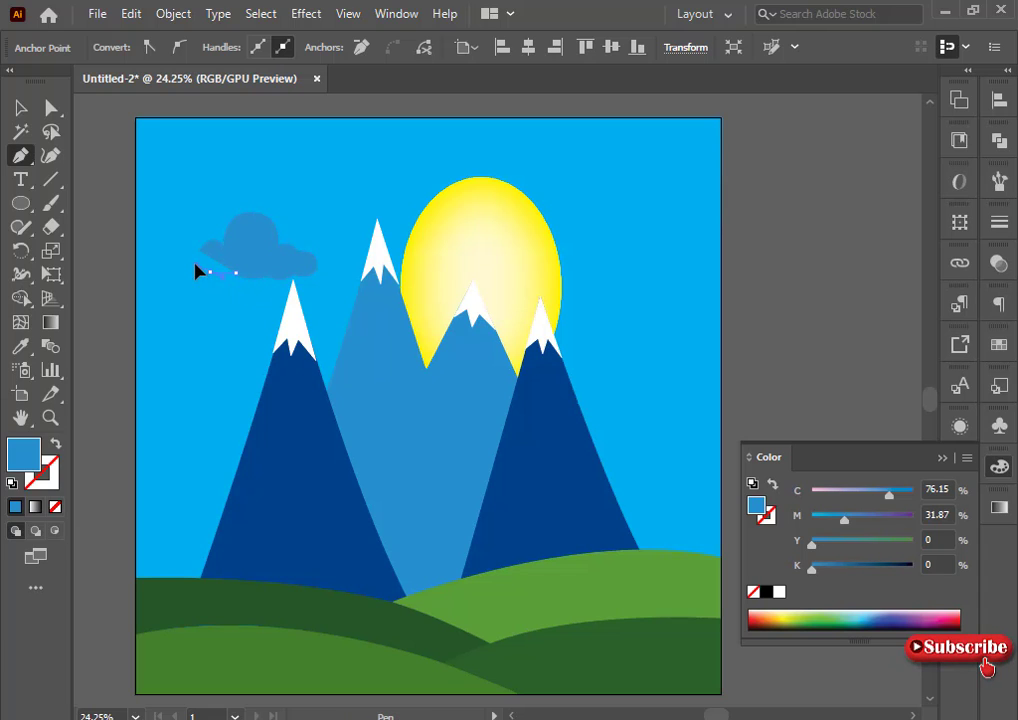
{"action": "left_click_drag", "start_coordinate": [197, 271], "coordinate": [211, 275]}
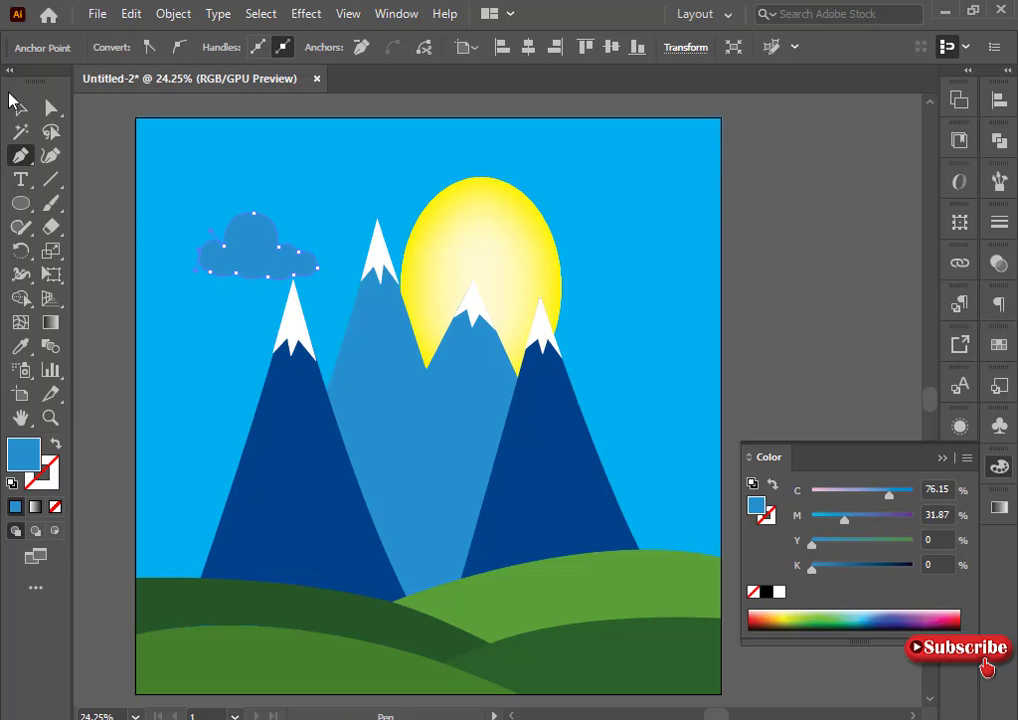
Step: Fill the cloud with white and scale it down to roughly three quarters of its drawn size
{"action": "left_click", "coordinate": [12, 100]}
{"action": "left_click", "coordinate": [779, 592]}
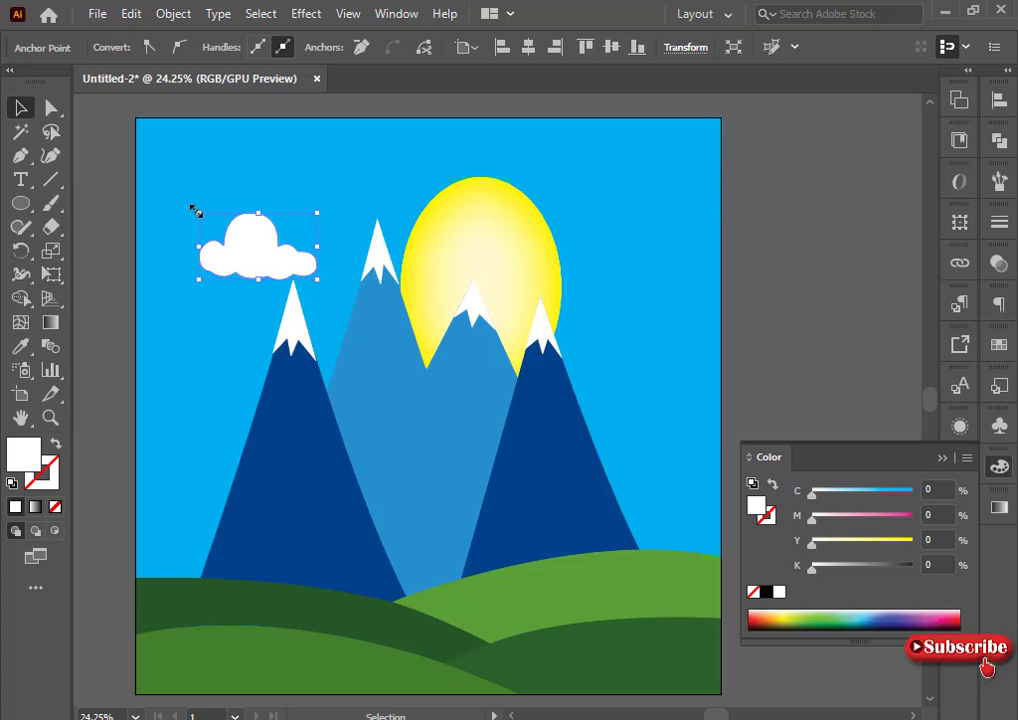
{"action": "left_click_drag", "start_coordinate": [198, 213], "coordinate": [232, 230]}
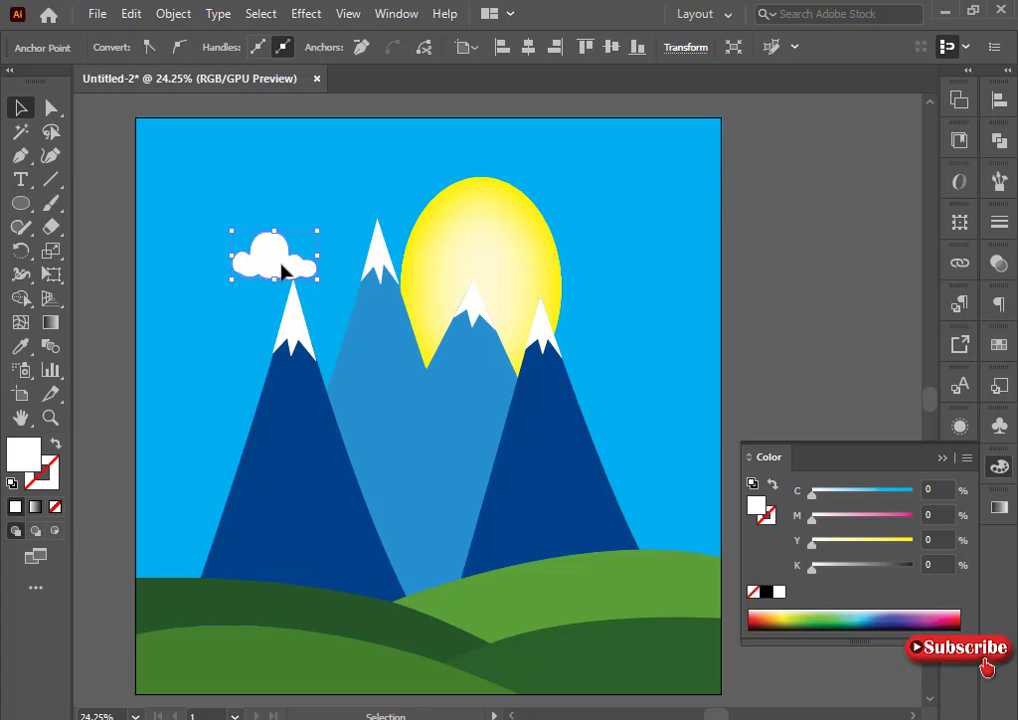
Step: Spread copies of the cloud across both sides of the sky and beside the tallest peak, with a smaller copy over the sun
{"action": "left_click_drag", "start_coordinate": [282, 266], "coordinate": [666, 189]}
{"action": "left_click_drag", "start_coordinate": [667, 190], "coordinate": [496, 240]}
{"action": "left_click_drag", "start_coordinate": [443, 201], "coordinate": [455, 229]}
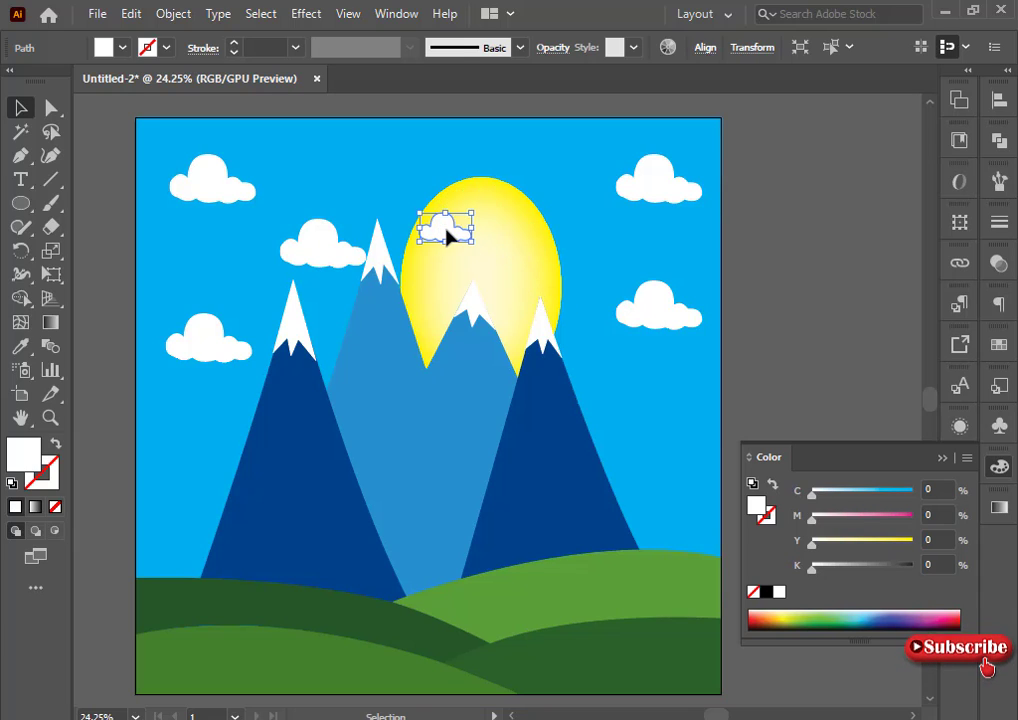
Step: Scale down the cloud beside the leftmost mountain and the cloud beside the tallest peak
{"action": "left_click", "coordinate": [219, 358]}
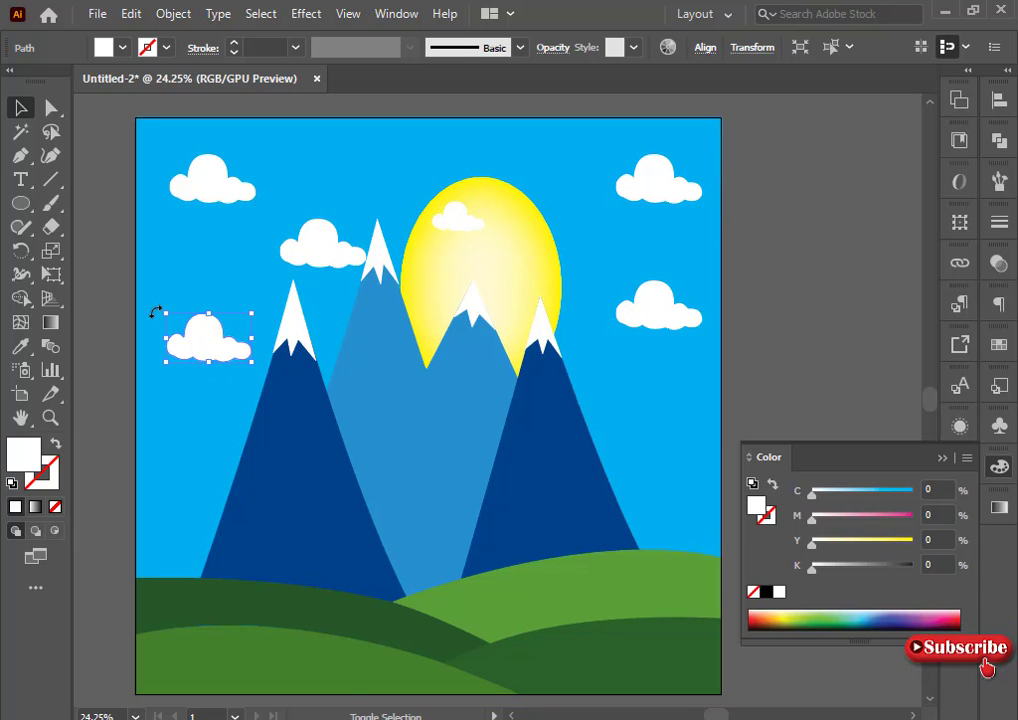
{"action": "left_click_drag", "start_coordinate": [166, 313], "coordinate": [232, 359]}
{"action": "left_click_drag", "start_coordinate": [319, 251], "coordinate": [293, 233]}
{"action": "left_click_drag", "start_coordinate": [321, 256], "coordinate": [328, 259]}
Step: Shrink the lower right-hand cloud and shift it toward the rightmost mountain, and enlarge the upper right-hand cloud
{"action": "left_click_drag", "start_coordinate": [584, 271], "coordinate": [654, 336]}
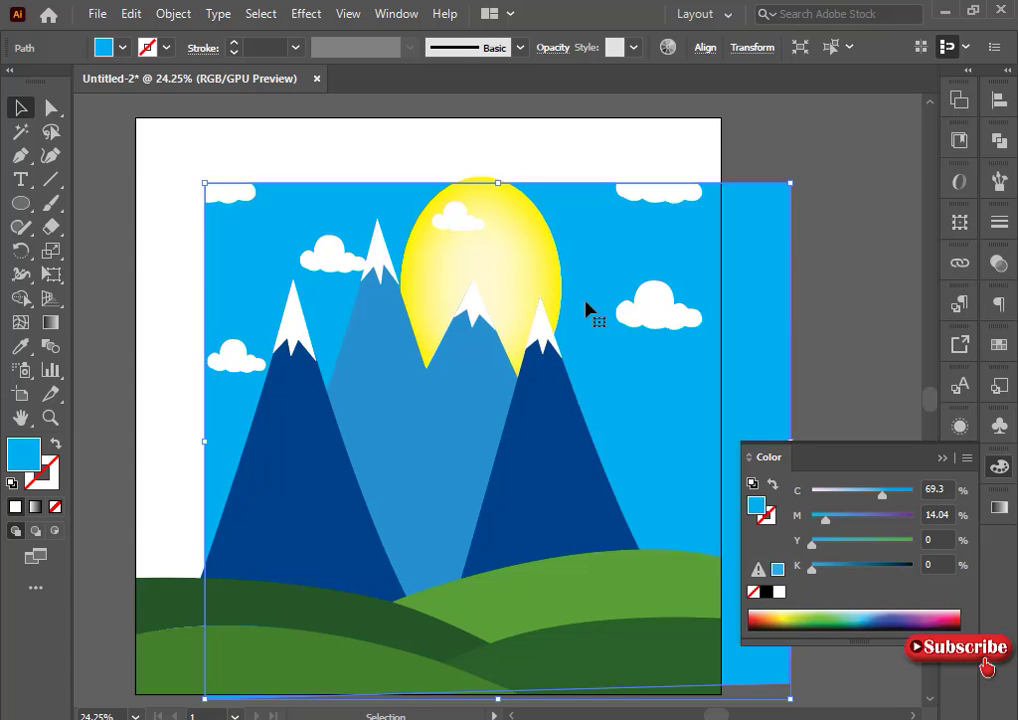
{"action": "key", "text": "ctrl+z"}
{"action": "left_click", "coordinate": [665, 313]}
{"action": "left_click_drag", "start_coordinate": [615, 279], "coordinate": [603, 334]}
{"action": "left_click", "coordinate": [623, 185]}
{"action": "left_click_drag", "start_coordinate": [611, 147], "coordinate": [594, 143]}
{"action": "key", "text": "ctrl+shift+a"}
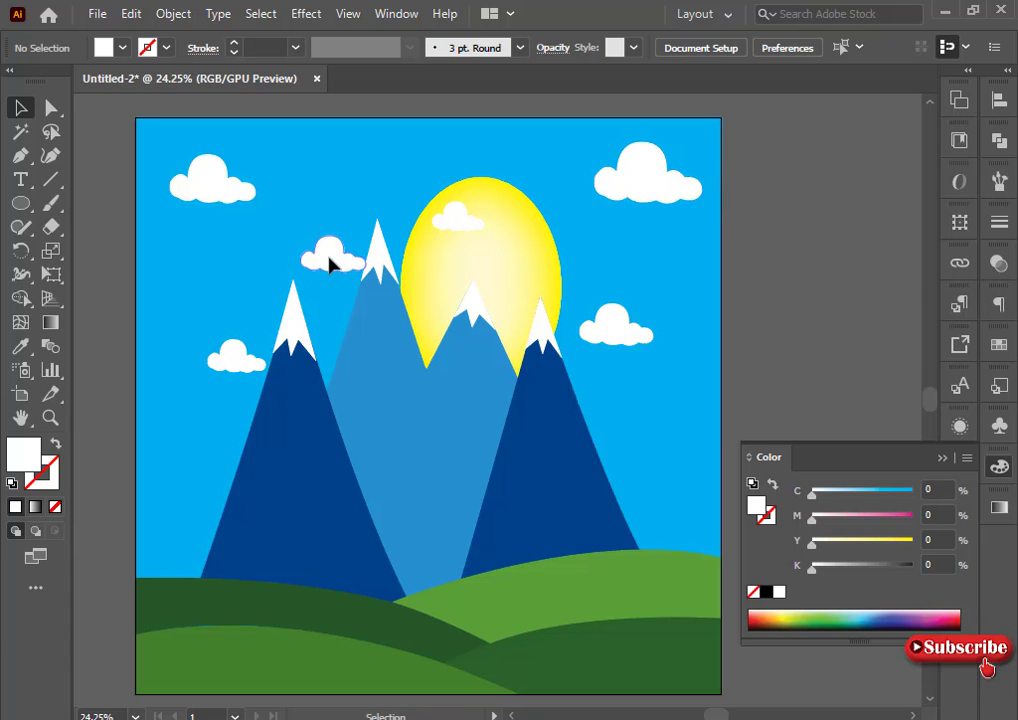
Step: Duplicate the cloud beside the tallest peak and place the copy in the sky above that peak
{"action": "left_click_drag", "start_coordinate": [333, 262], "coordinate": [356, 176]}
{"action": "key", "text": "ctrl+z"}
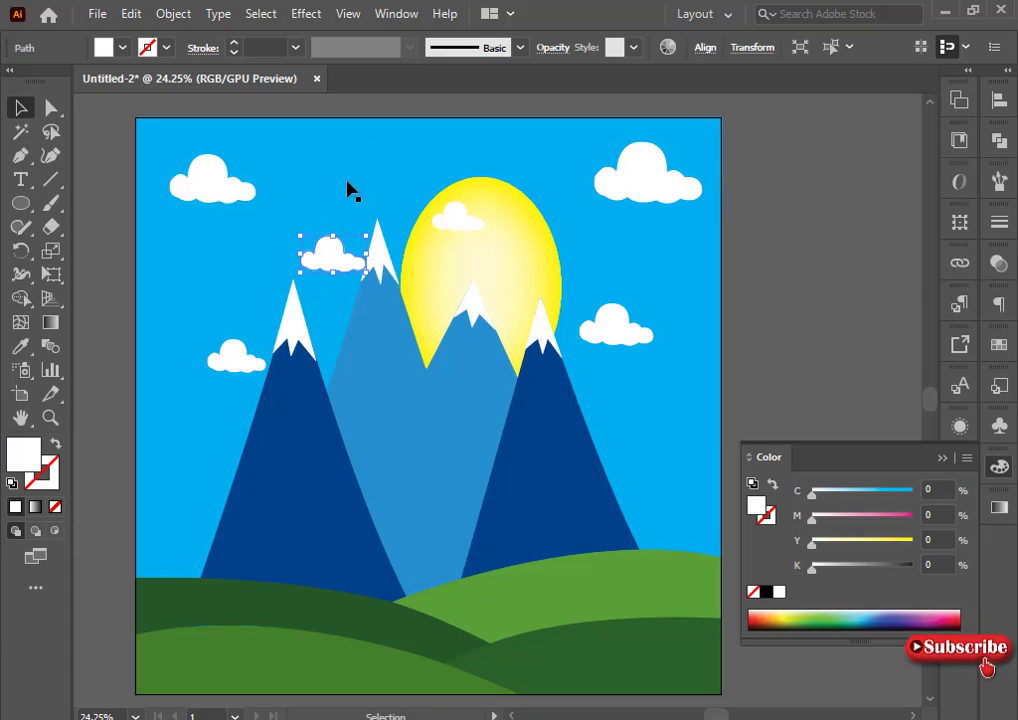
{"action": "left_click_drag", "start_coordinate": [316, 274], "coordinate": [352, 177], "text": "alt"}
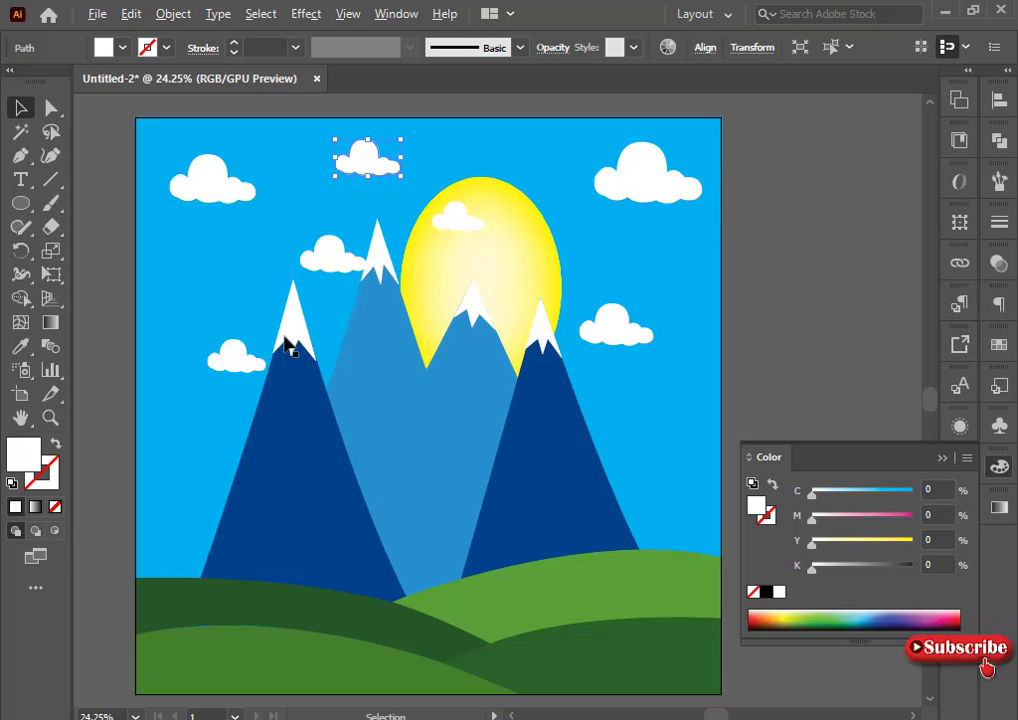
{"action": "left_click_drag", "start_coordinate": [238, 367], "coordinate": [206, 297], "text": "alt"}
{"action": "key", "text": "slash"}
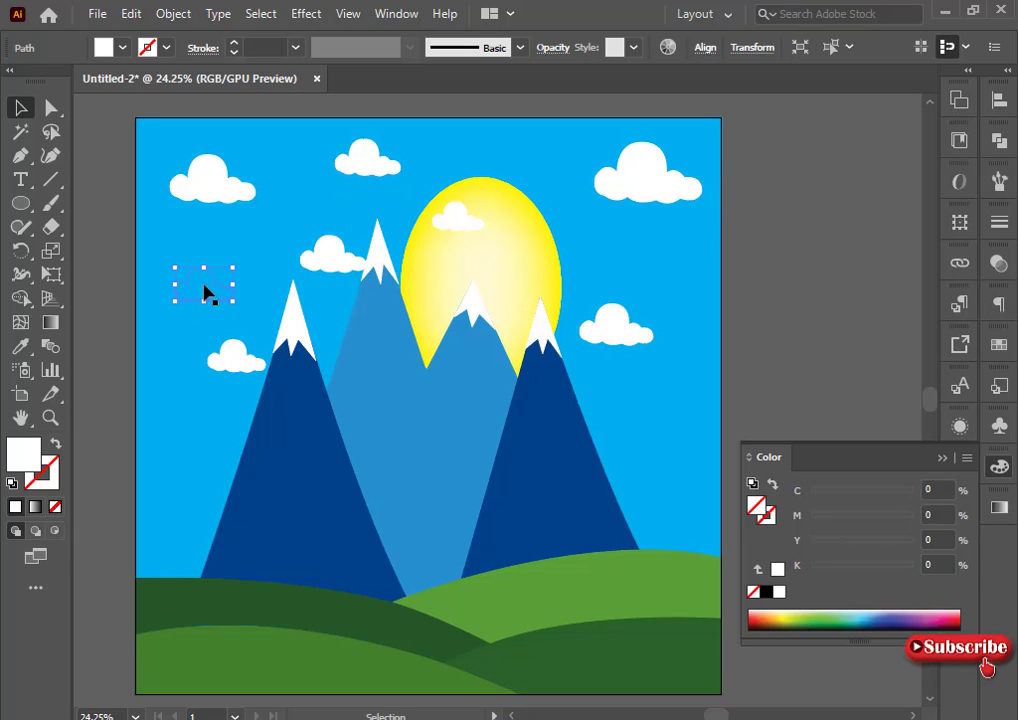
{"action": "left_click", "coordinate": [206, 287]}
{"action": "key", "text": "slash"}
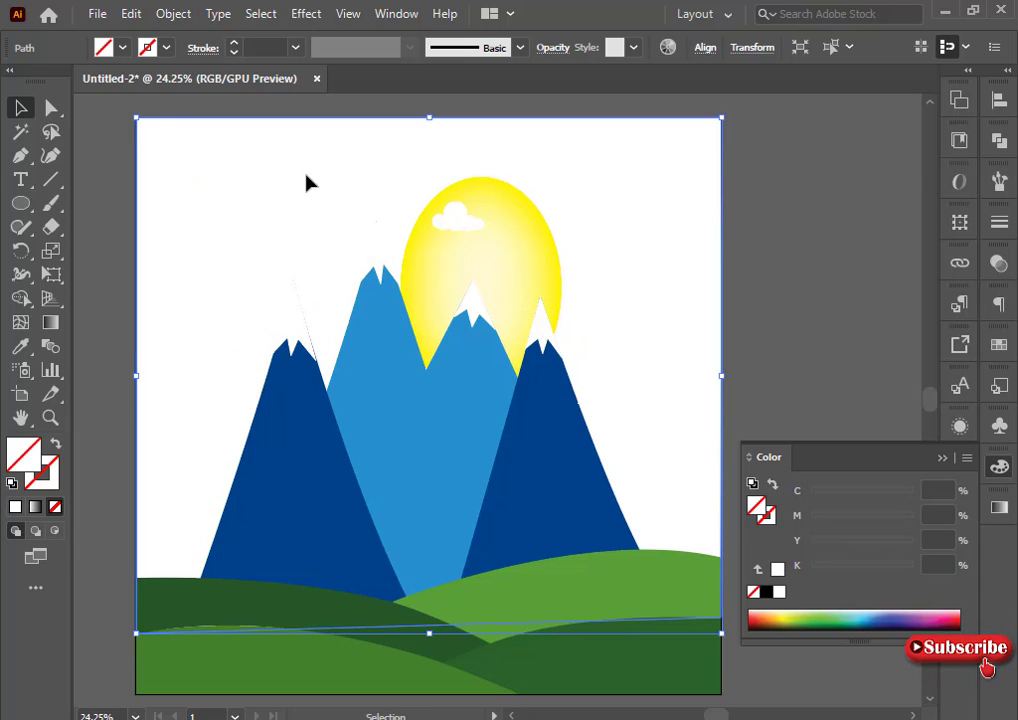
{"action": "key", "text": "ctrl+z"}
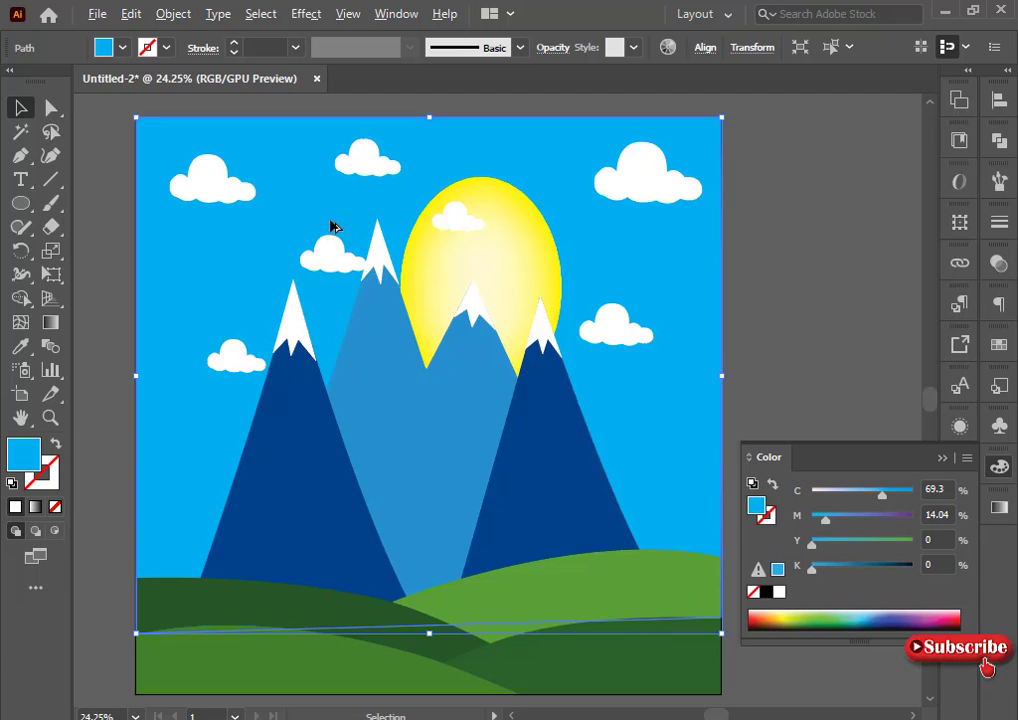
{"action": "key", "text": "alt"}
{"action": "left_click", "coordinate": [113, 270]}
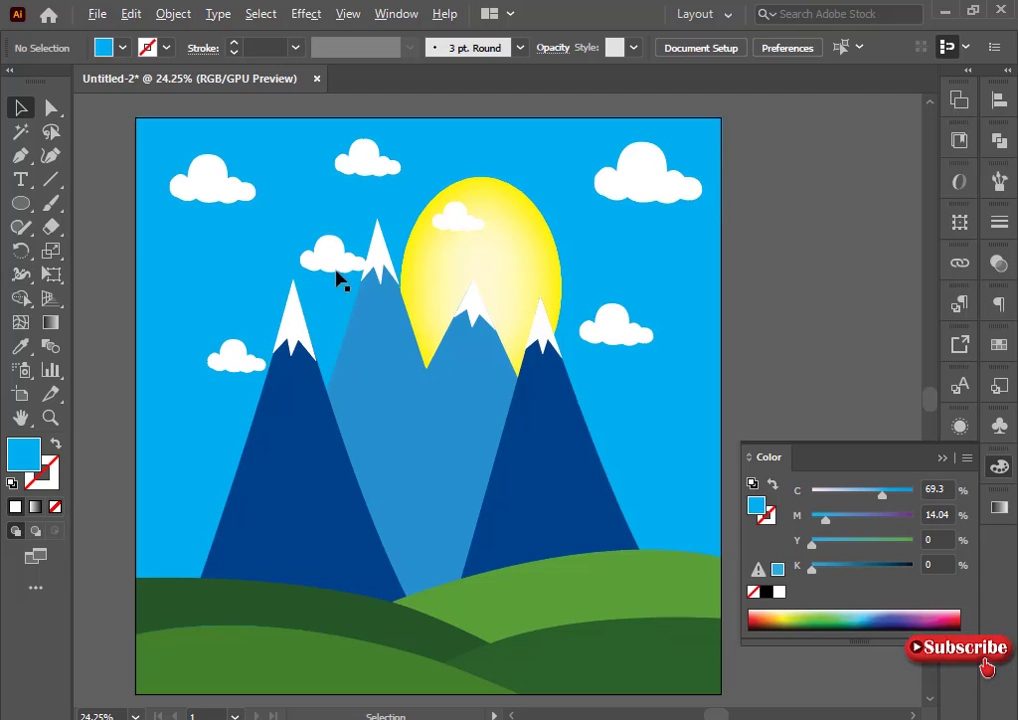
Step: Add a small cloud copy below the large upper right-hand cloud and another above the cloud beside the leftmost mountain
{"action": "left_click", "coordinate": [333, 255]}
{"action": "left_click_drag", "start_coordinate": [323, 258], "coordinate": [673, 270]}
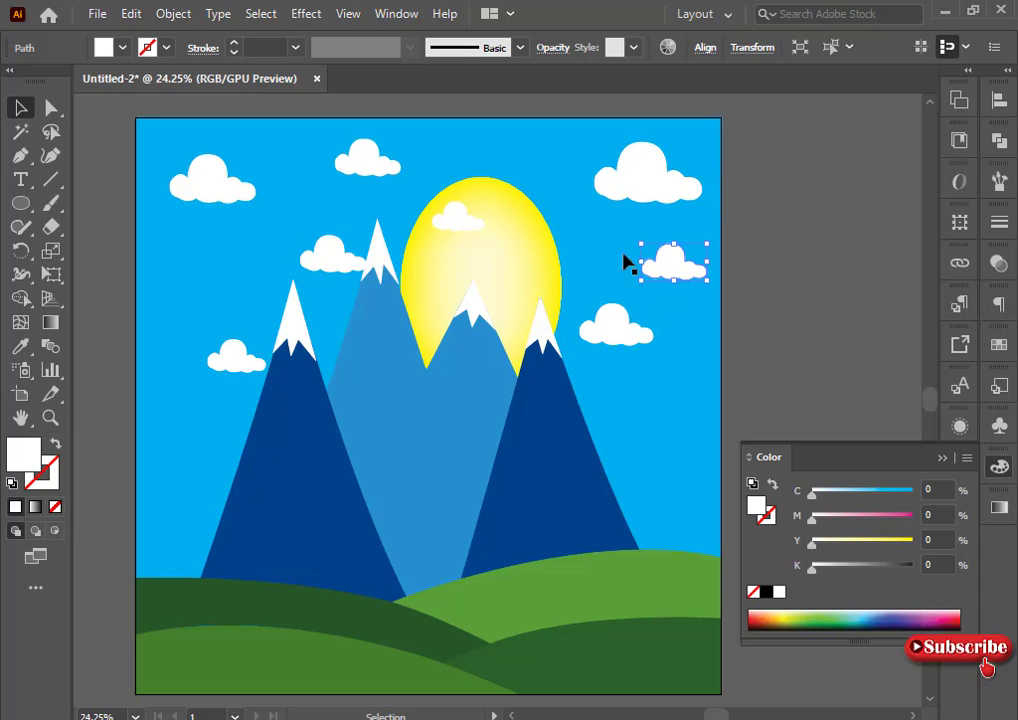
{"action": "left_click", "coordinate": [330, 262]}
{"action": "left_click_drag", "start_coordinate": [228, 365], "coordinate": [186, 279]}
{"action": "left_click", "coordinate": [97, 152]}
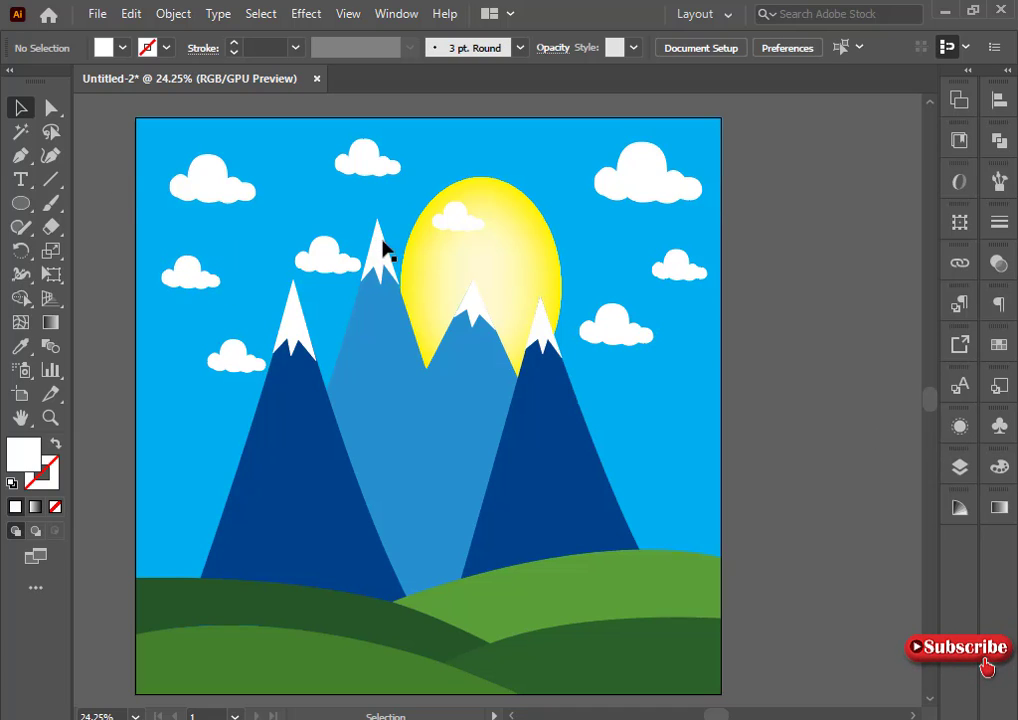
Step: Duplicate the small cloud in front of the sun and place the copy in the sky just above the sun
{"action": "left_click_drag", "start_coordinate": [455, 218], "coordinate": [522, 160]}
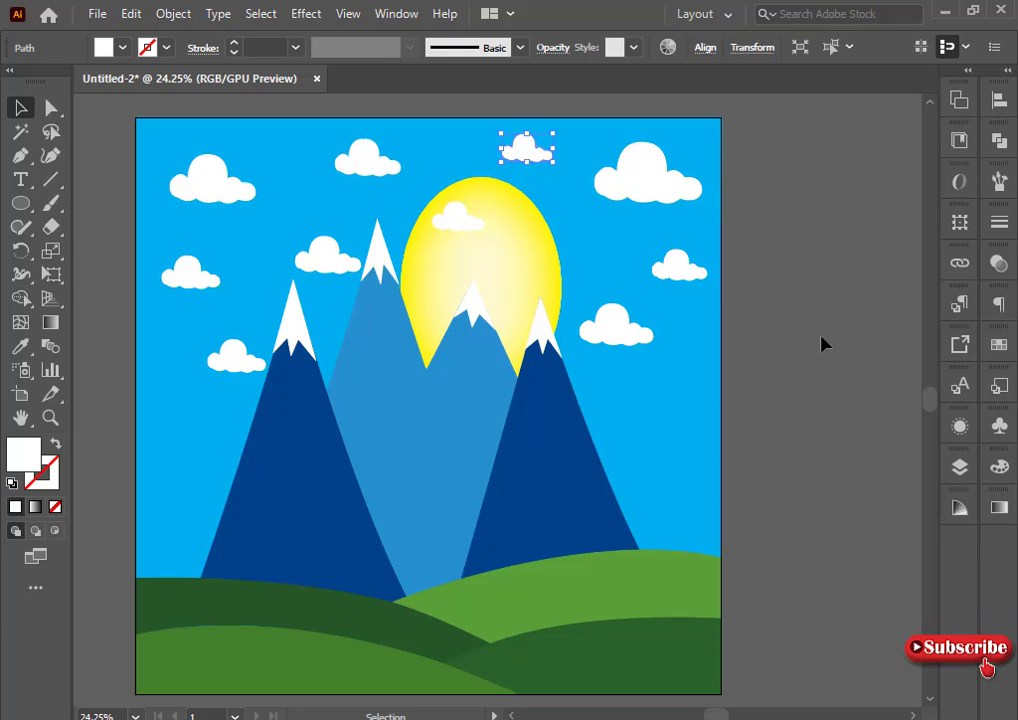
{"action": "left_click", "coordinate": [770, 366]}
{"action": "left_click_drag", "start_coordinate": [437, 472], "coordinate": [495, 478]}
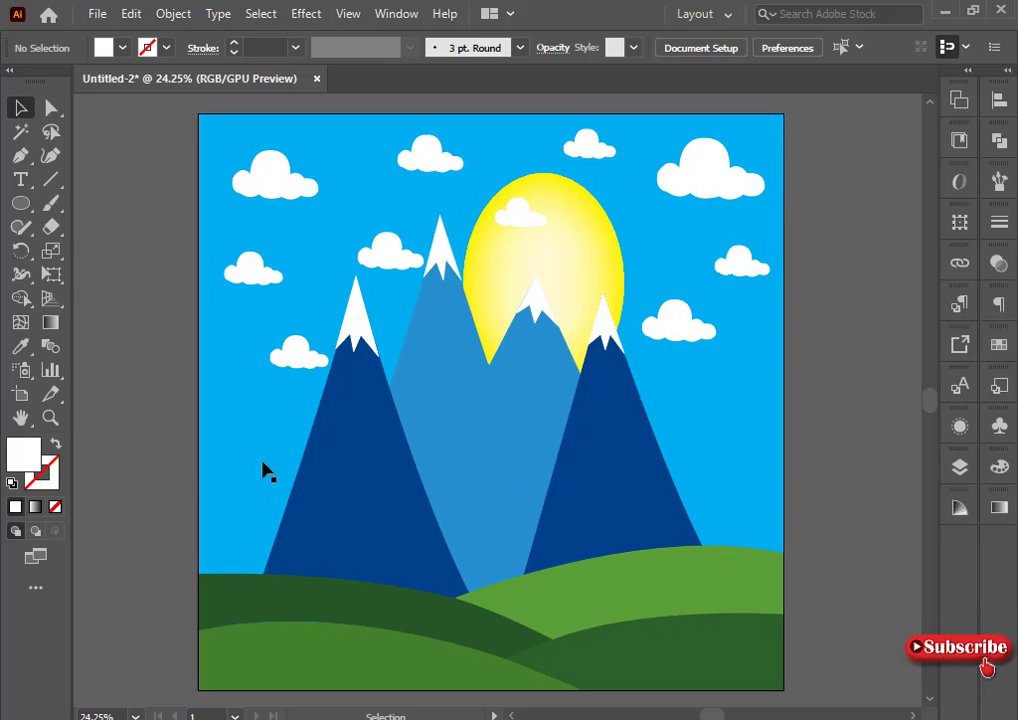